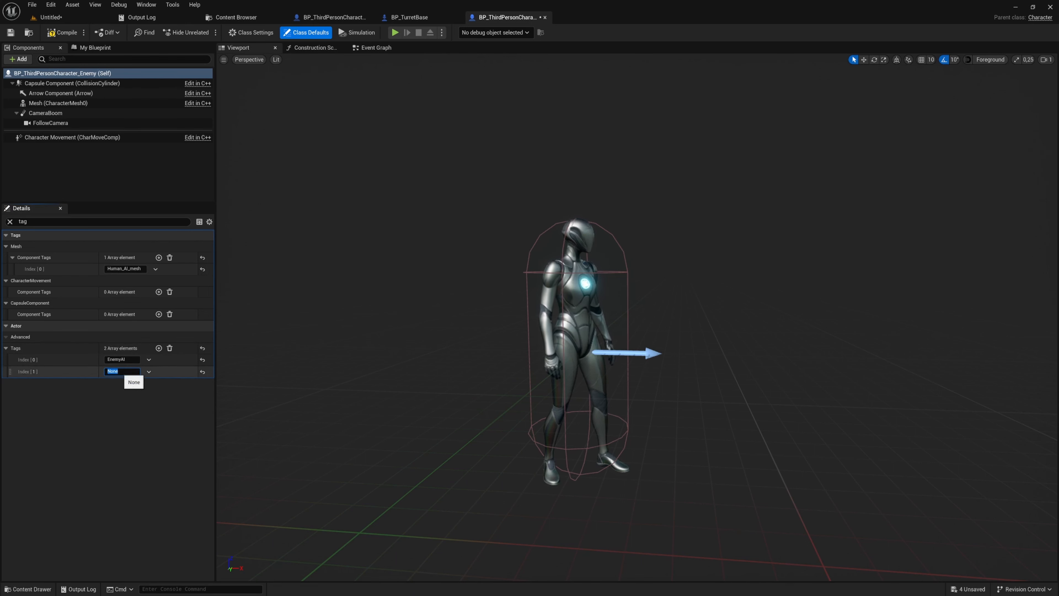
Step: Set the enemy character's second actor tag to Character
type("Character")
left_click(134, 425)
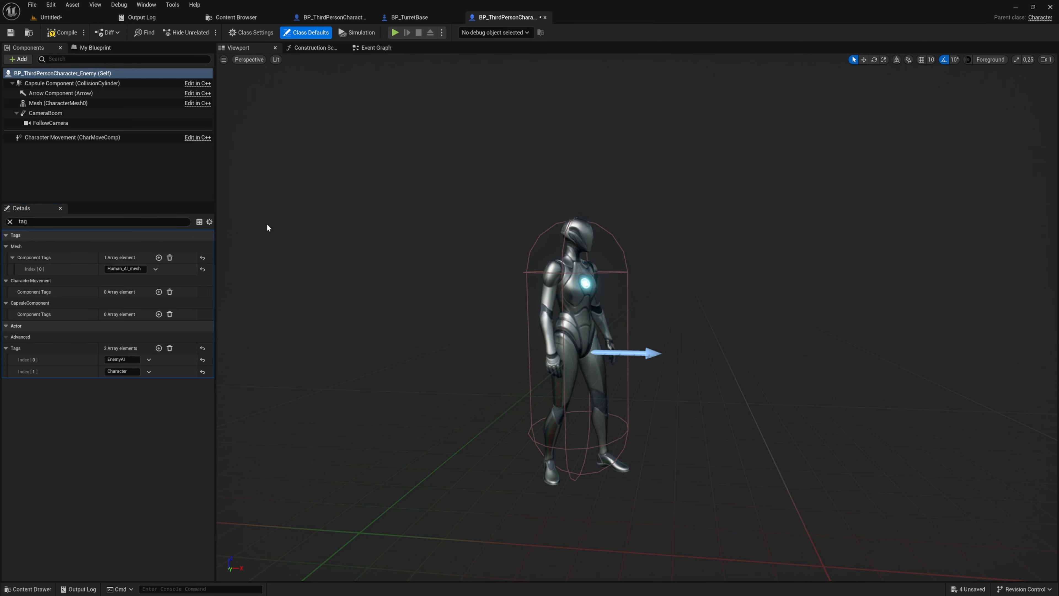
Step: Add the component tag AI_capsule to the enemy's Capsule Component and compile the blueprint
left_click(84, 83)
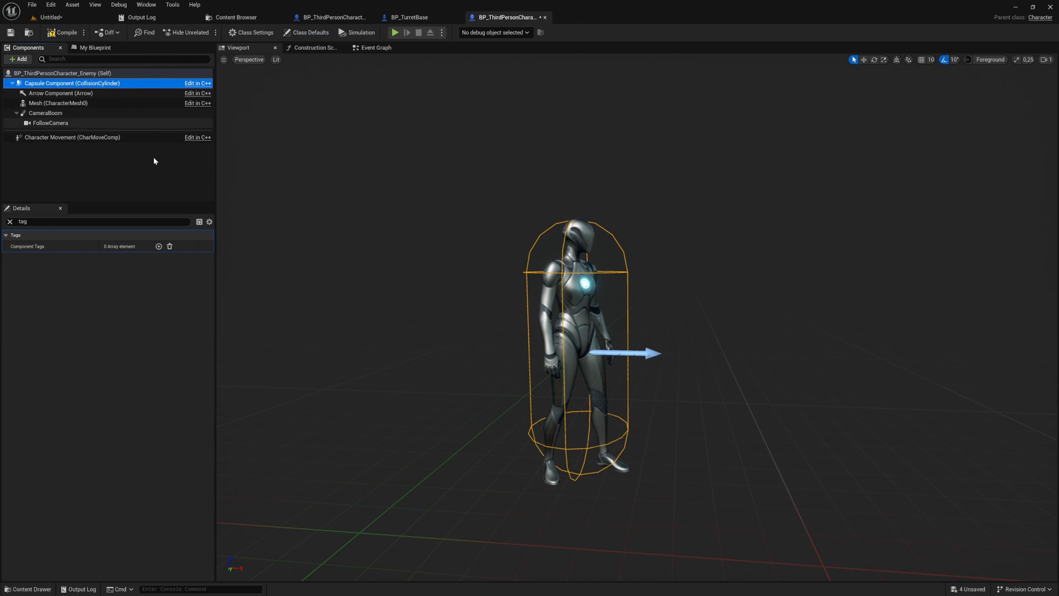
left_click(158, 246)
left_click(122, 257)
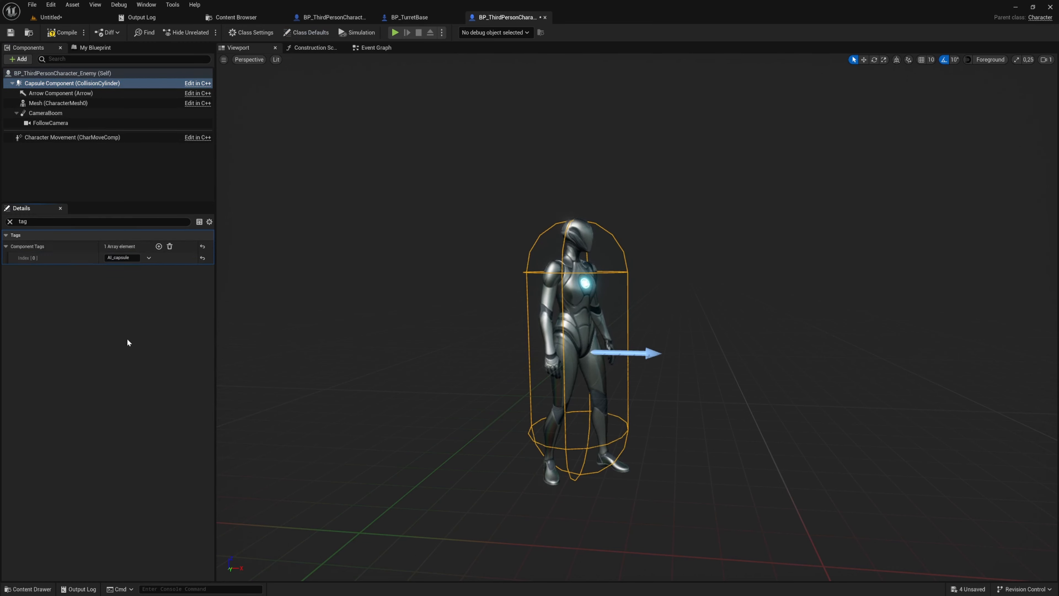
left_click(62, 33)
Step: Open the Event Graph and filter the class defaults by "can be" to check the Can be Damaged option
left_click(369, 53)
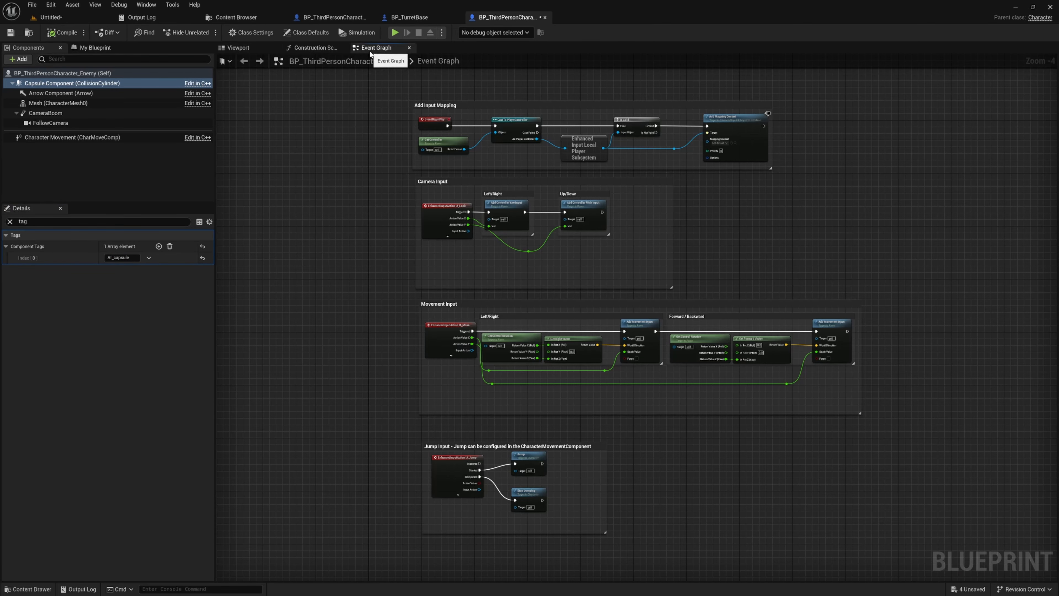
left_click(306, 32)
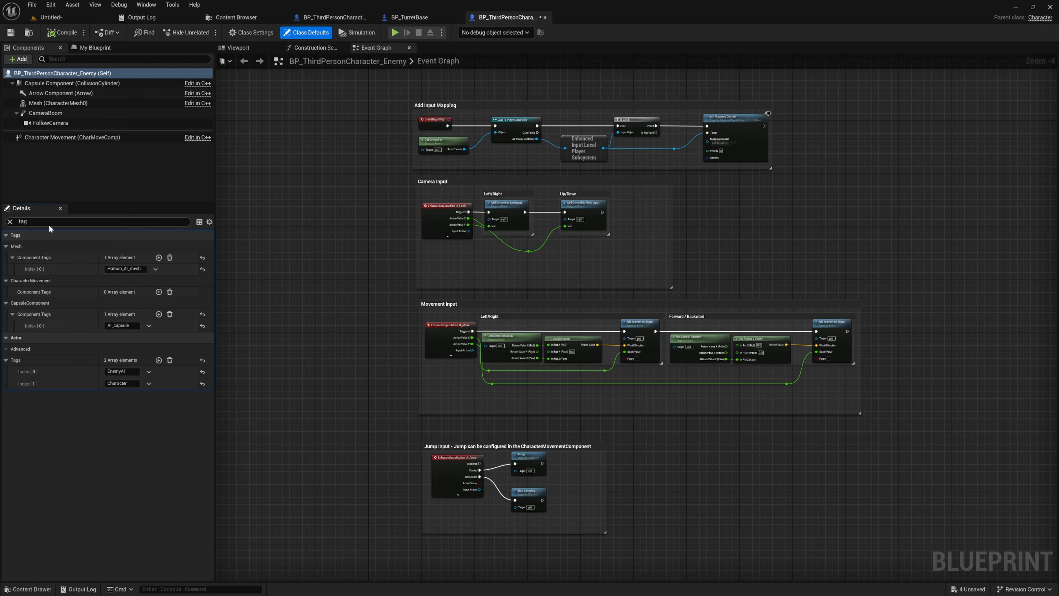
type("can be")
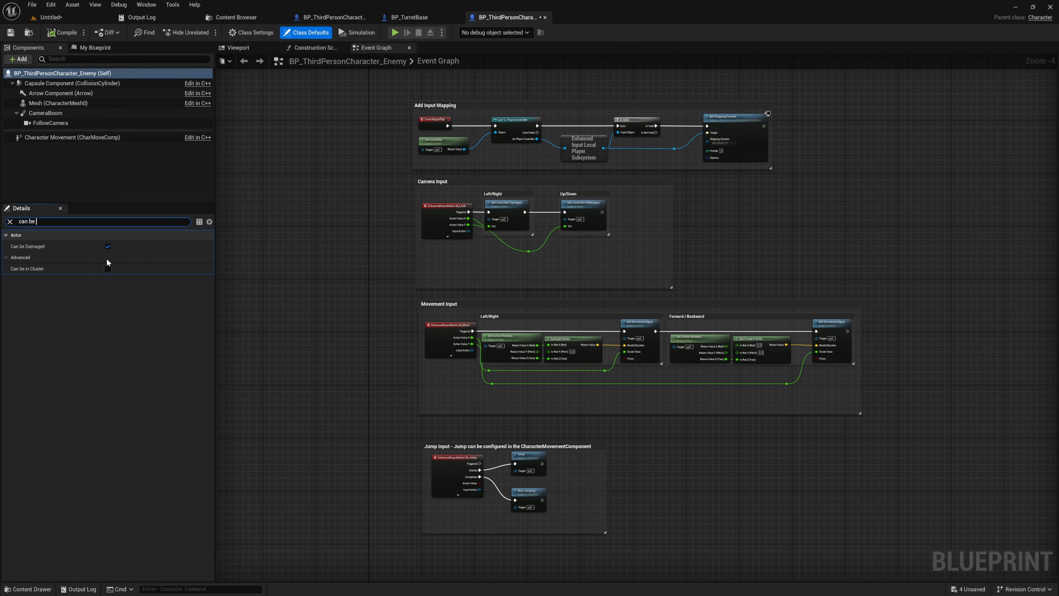
Step: Add an Event AnyDamage node in the empty graph area above the Add Input Mapping group
right_click_drag(302, 179, 279, 336)
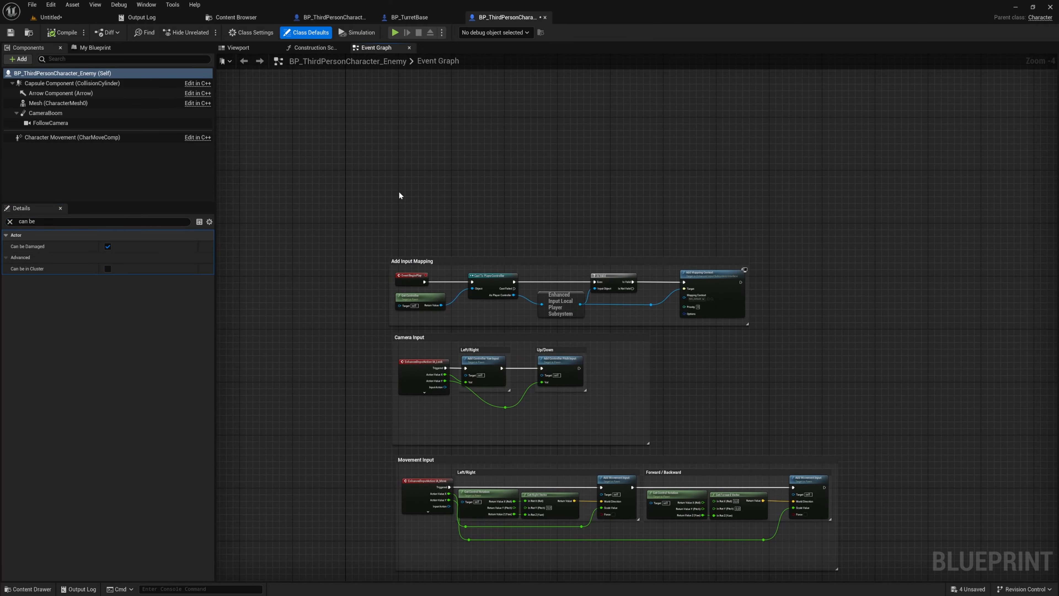
scroll(398, 195, "up", 4)
right_click_drag(403, 182, 390, 231)
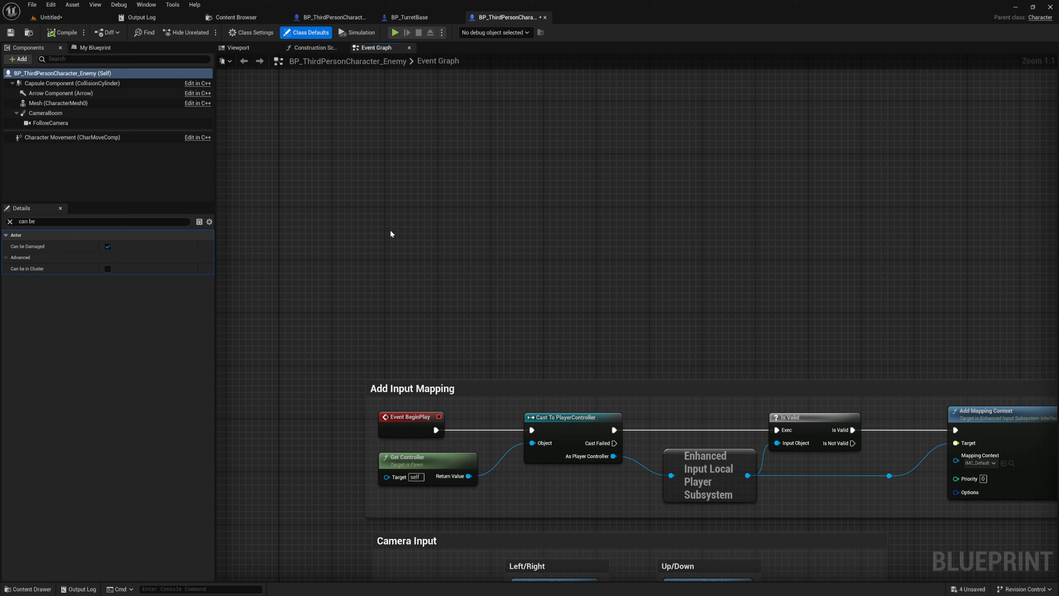
right_click(390, 229)
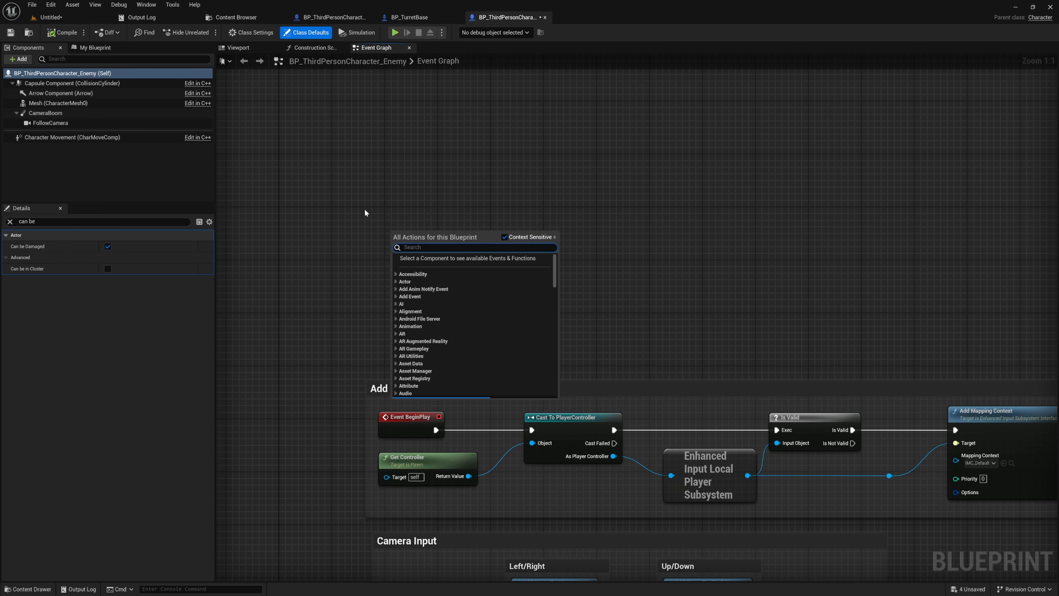
type("even")
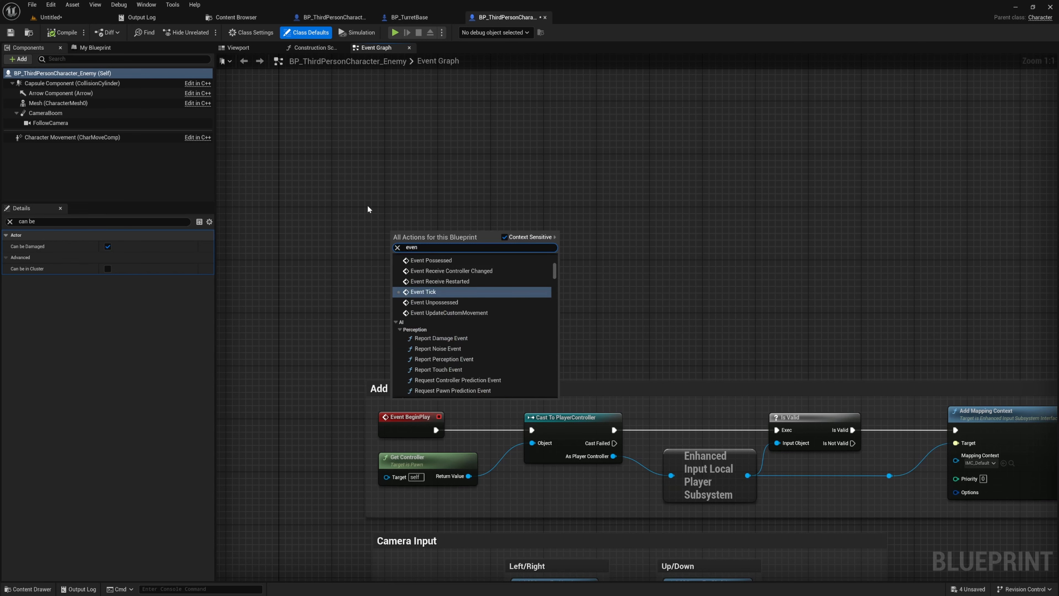
type(" any")
key("Return")
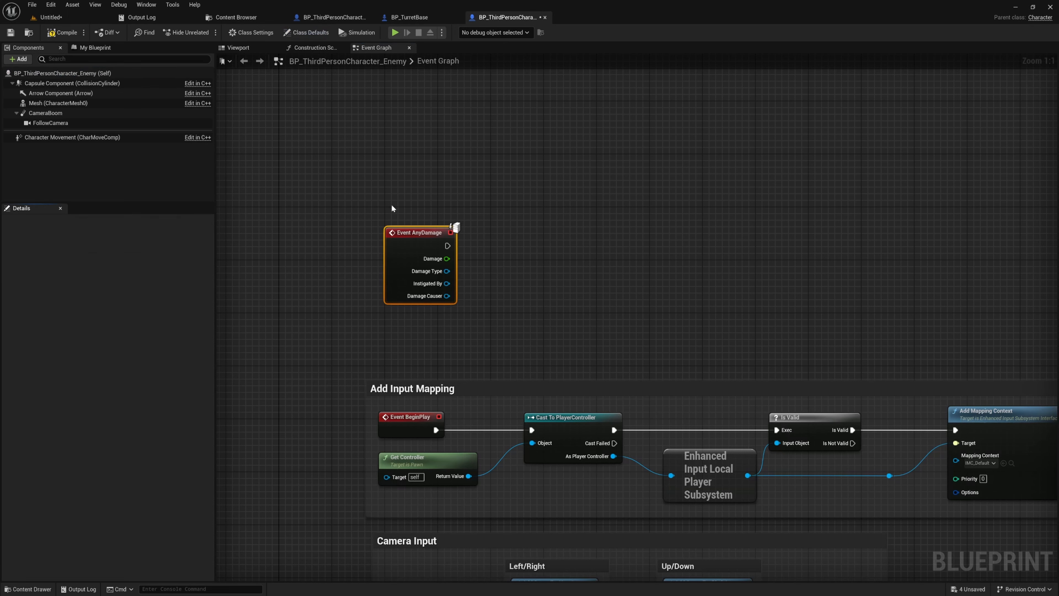
Step: Connect a Print String node with the text "Any damage event!" to Event AnyDamage, then save and compile
left_click_drag(448, 246, 549, 236)
type("print")
key("Return")
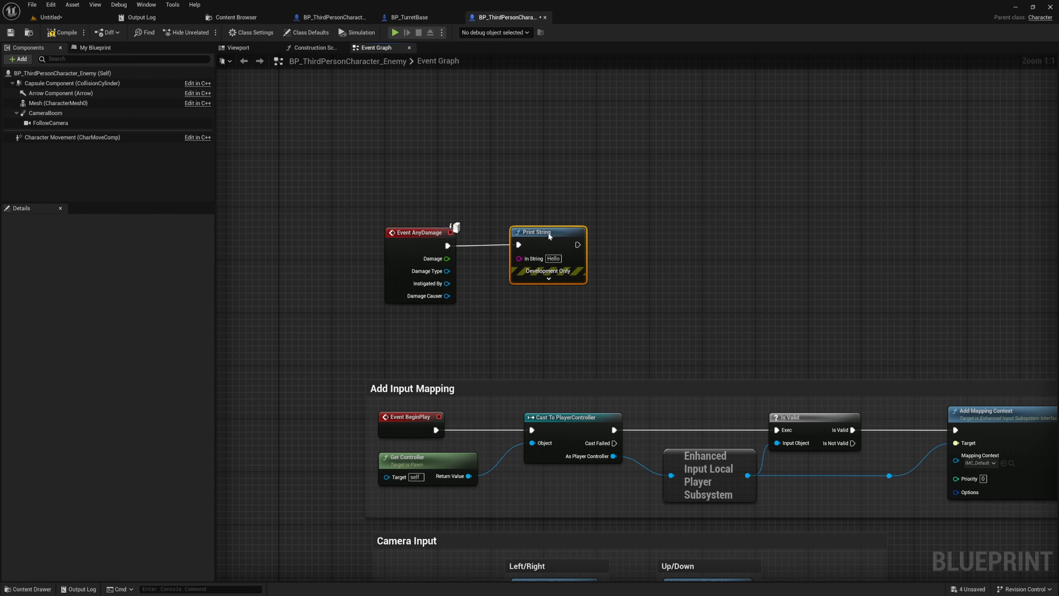
type("Any damage event!")
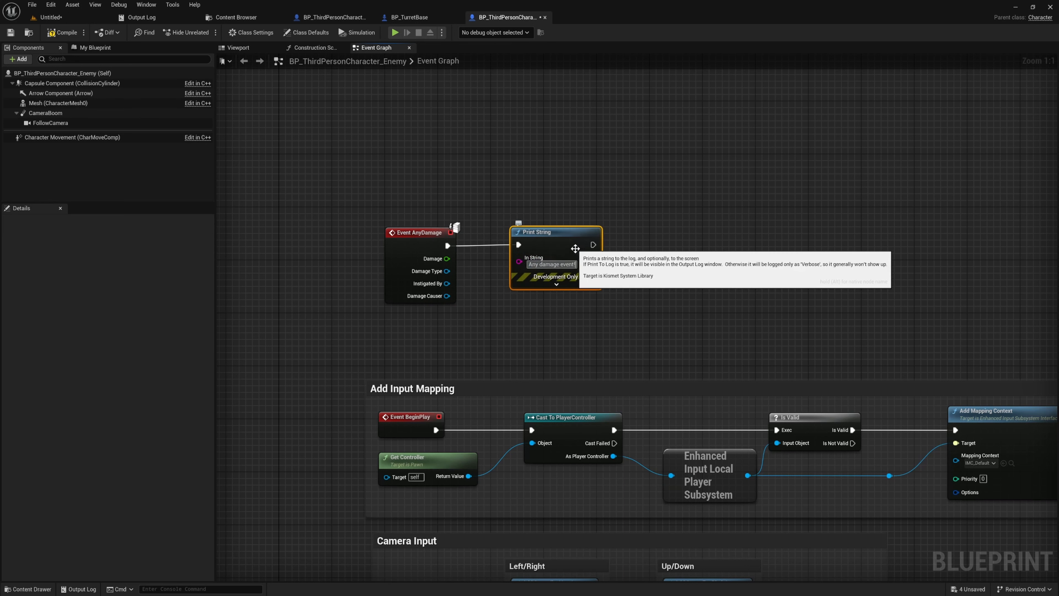
left_click(413, 178)
key("ctrl+s")
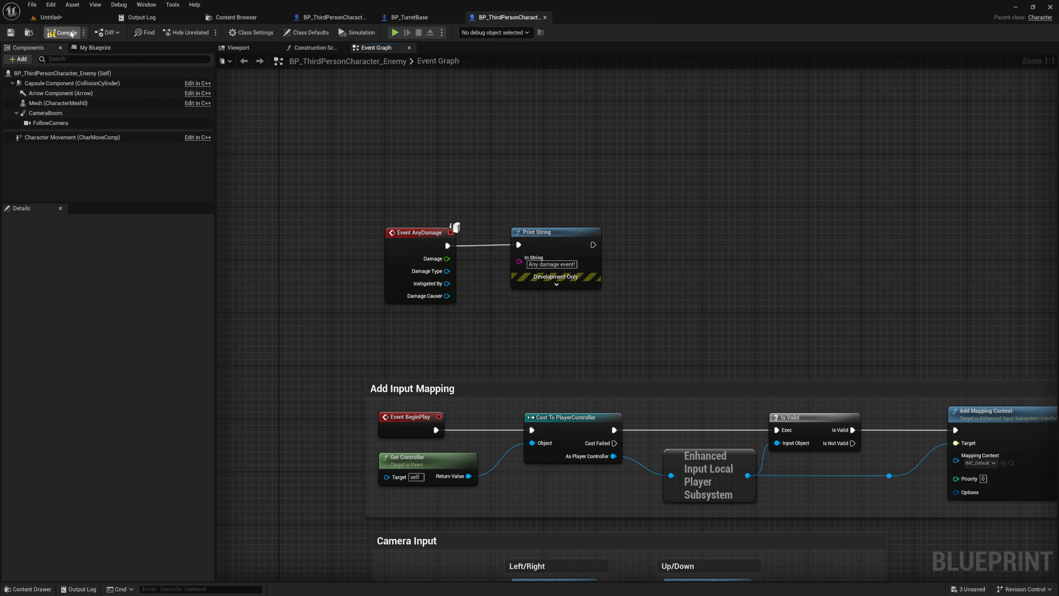
left_click(65, 33)
Step: Playtest the level by repeatedly shooting the enemy character with the pistol to test its damage event, and end the session
left_click(59, 18)
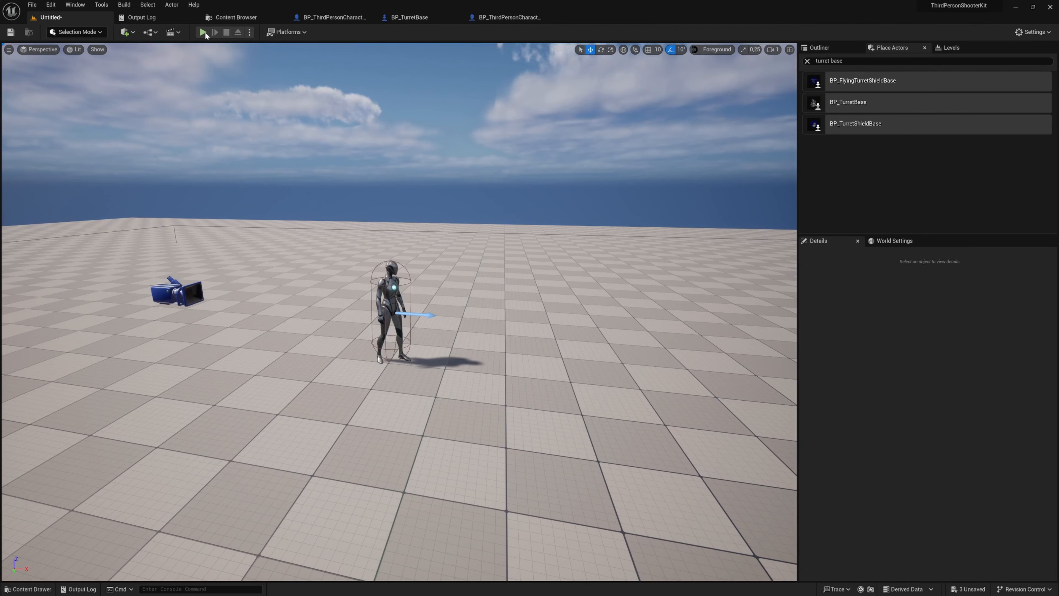
left_click(203, 32)
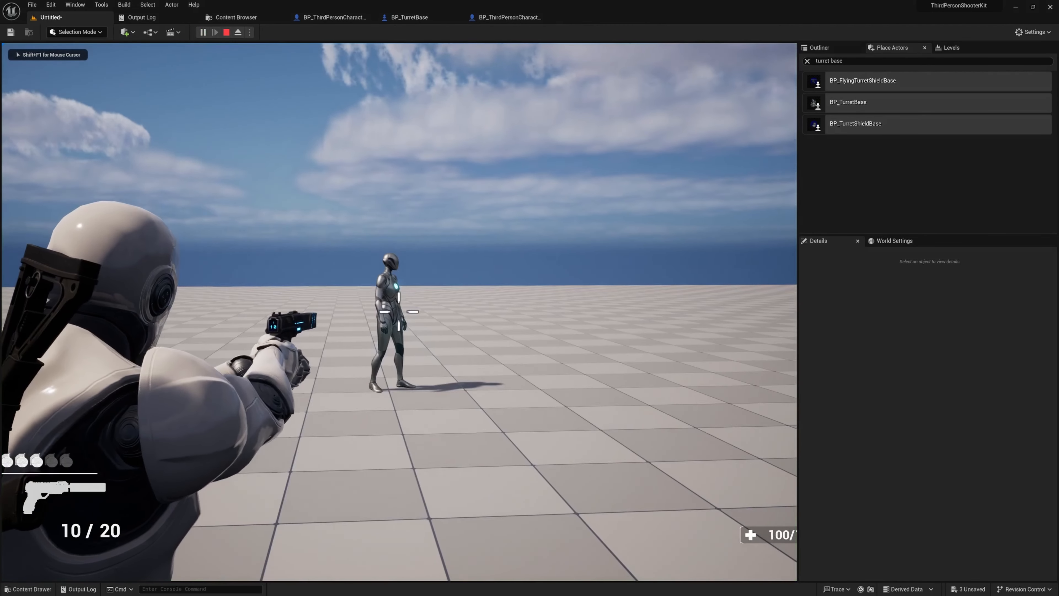
left_click(399, 311)
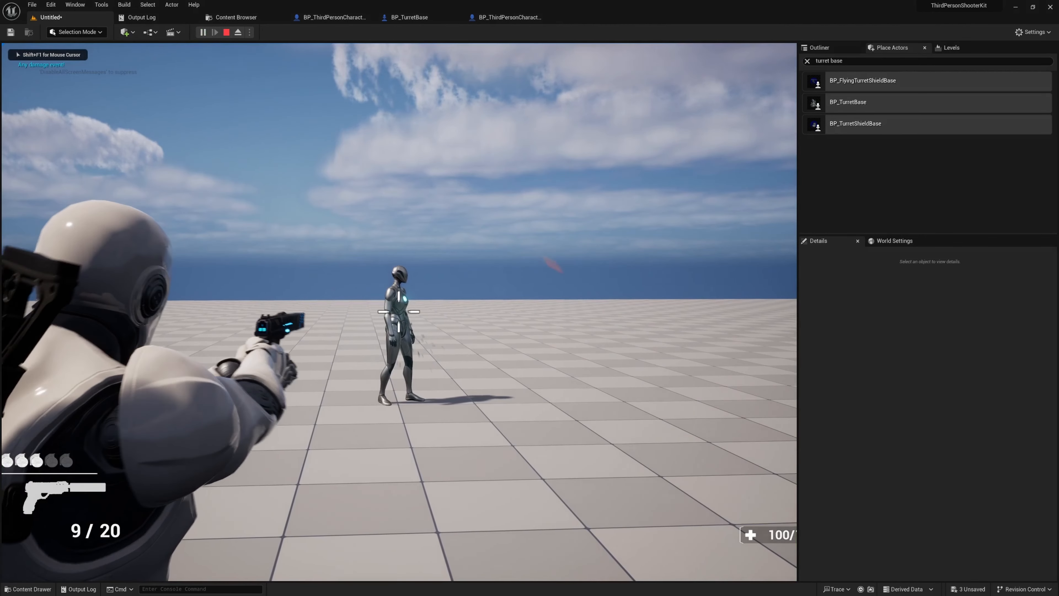
left_click(398, 311)
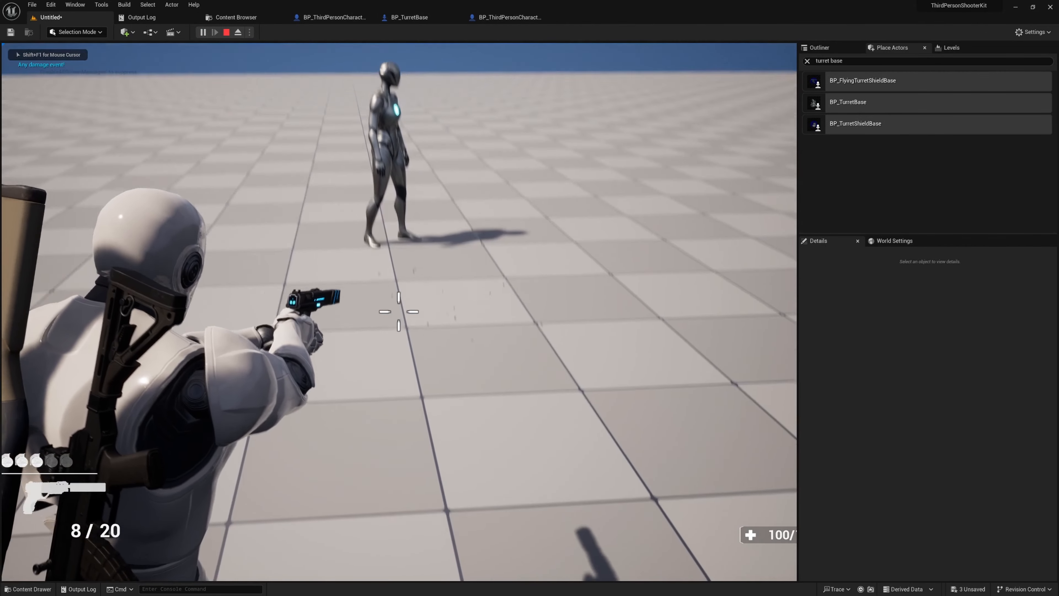
left_click(398, 311)
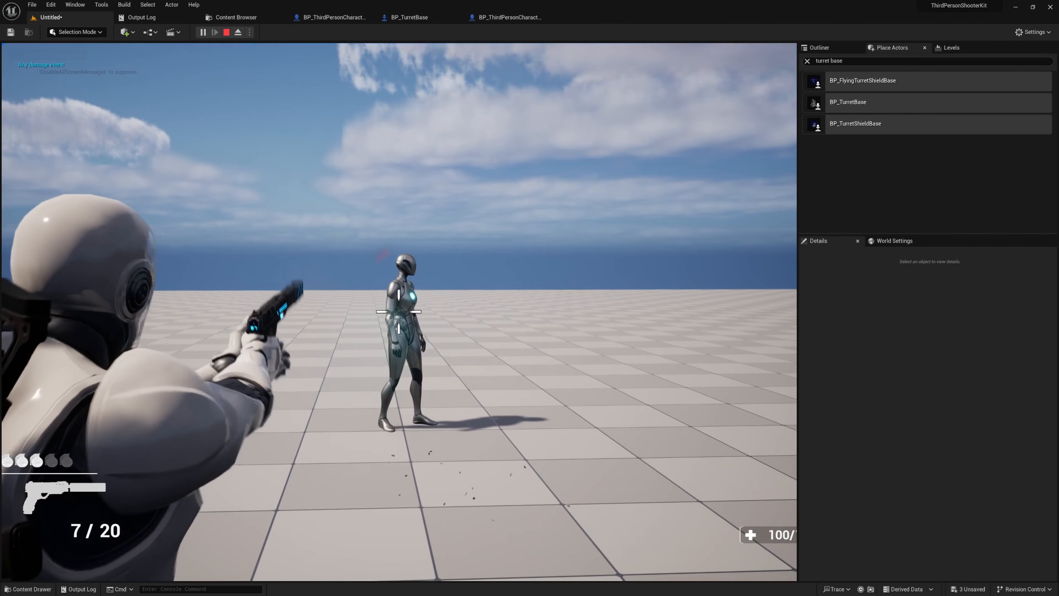
left_click(398, 311)
left_click(398, 311)
left_click(399, 311)
left_click(398, 311)
left_click(398, 311)
left_click(398, 311)
left_click(398, 311)
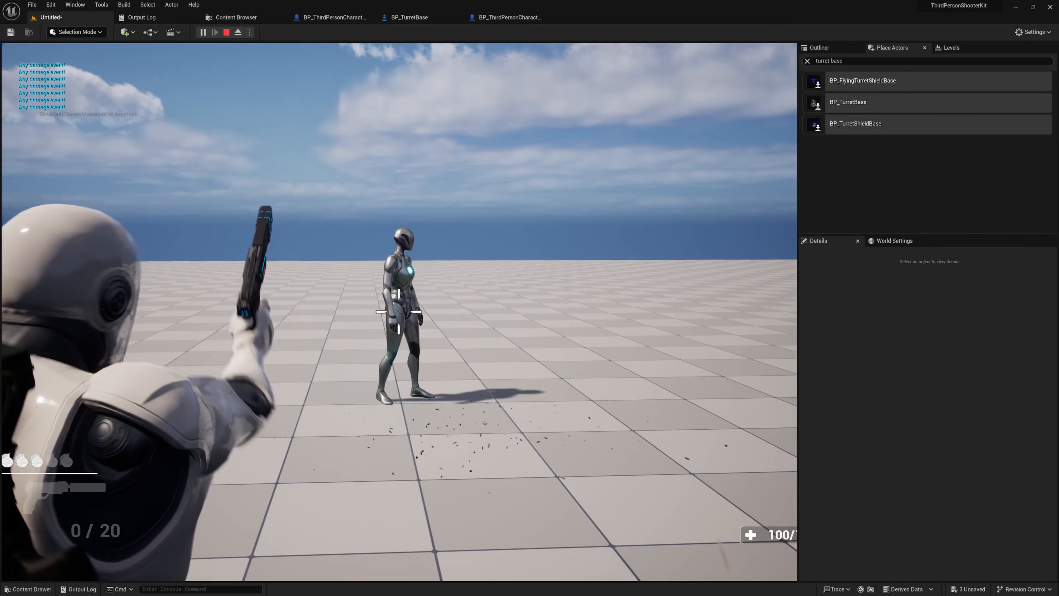
left_click(398, 311)
left_click(398, 311)
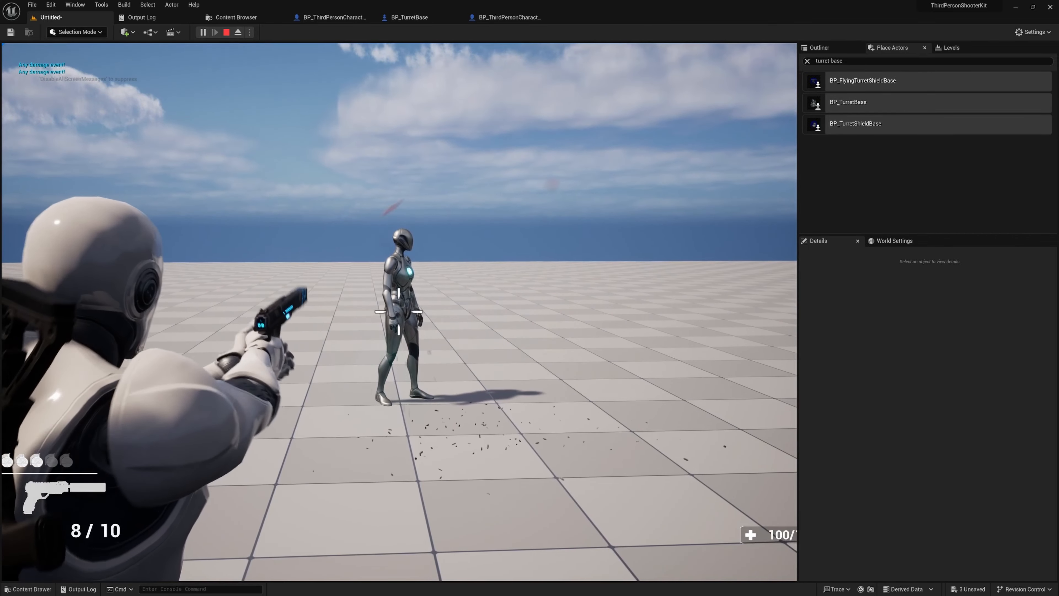
left_click(398, 311)
left_click(398, 311)
left_click(398, 311)
left_click(399, 311)
left_click(398, 311)
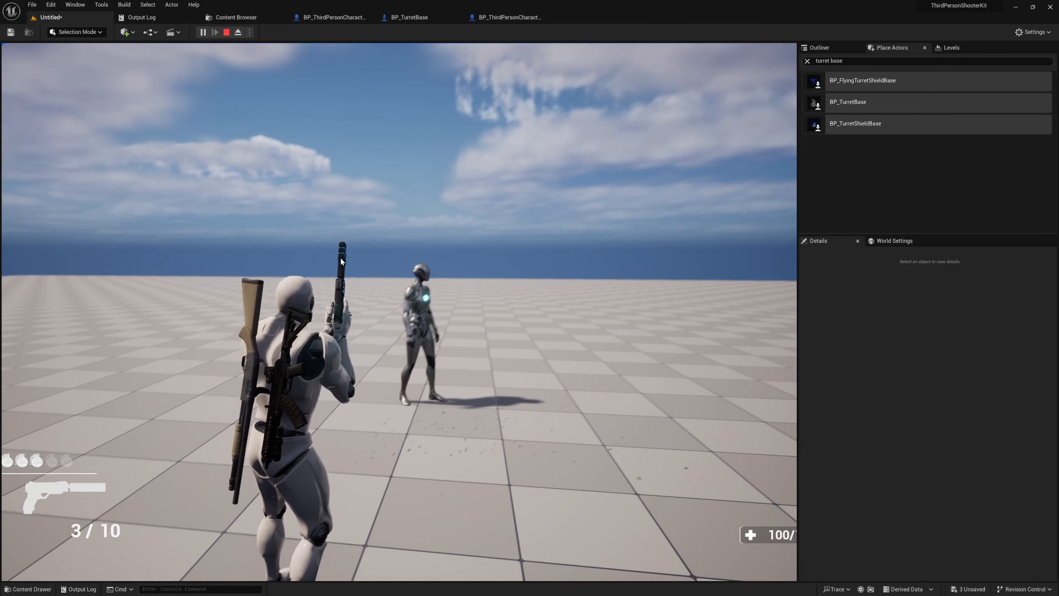
key("Escape")
Step: Playtest the level again, running up to the enemy and throwing a grenade to test its damage event, and end the session
left_click(504, 16)
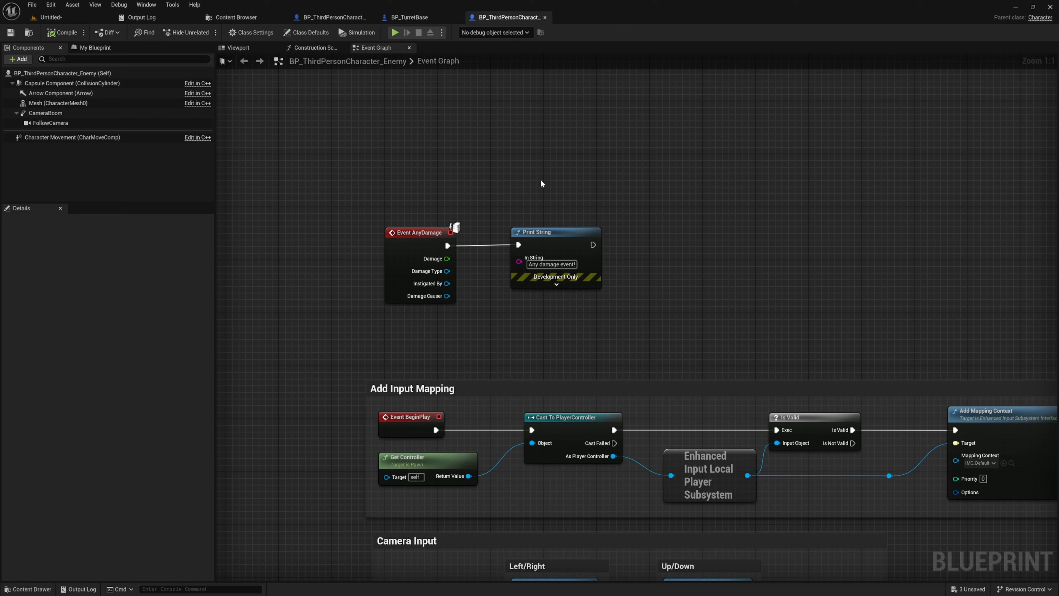
left_click(69, 18)
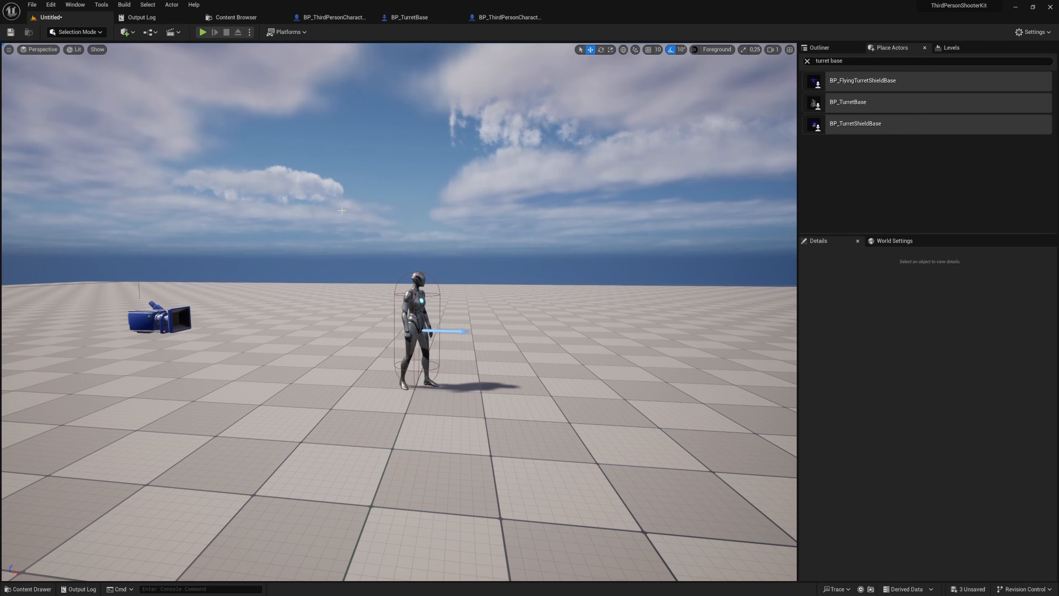
left_click(202, 32)
left_click(339, 225)
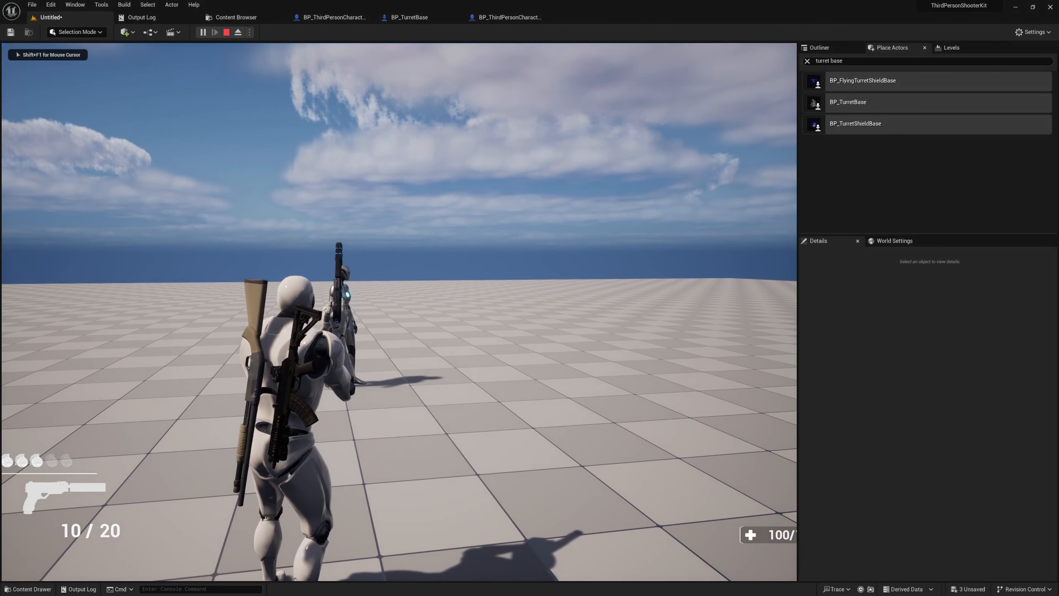
key("w")
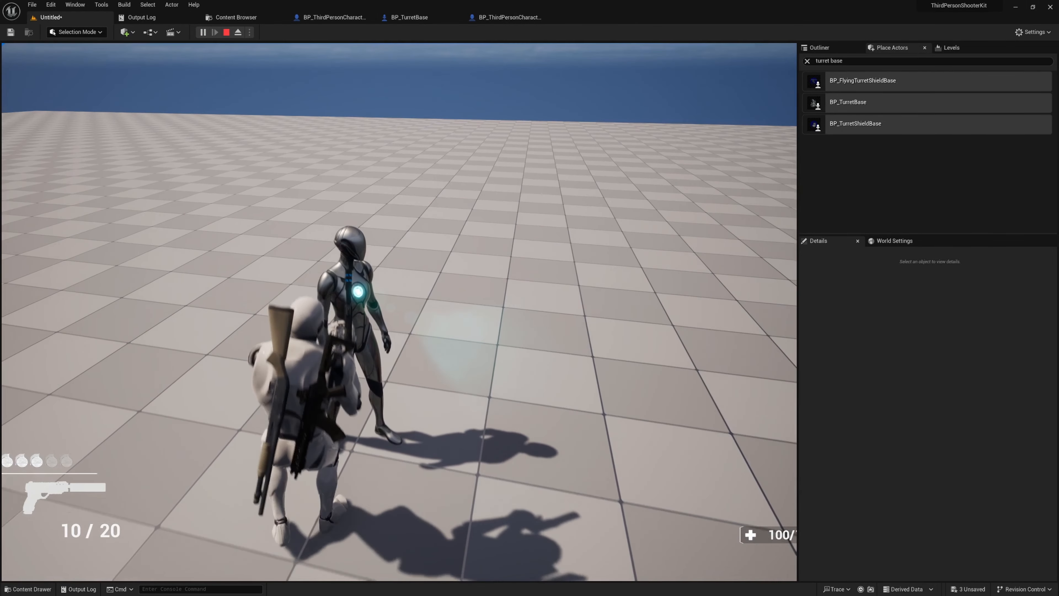
key("s")
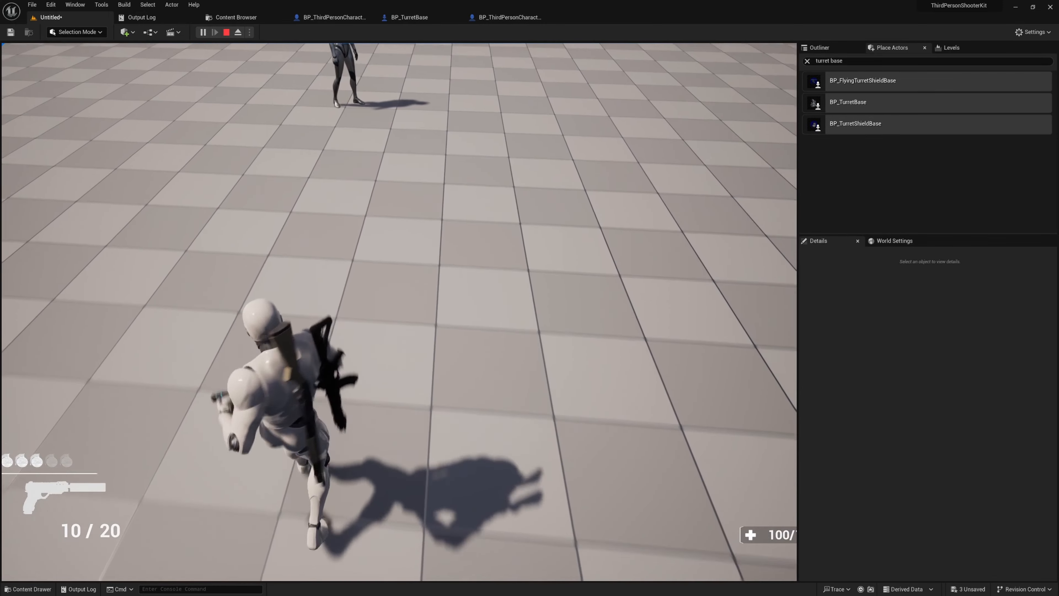
key("g")
key("a")
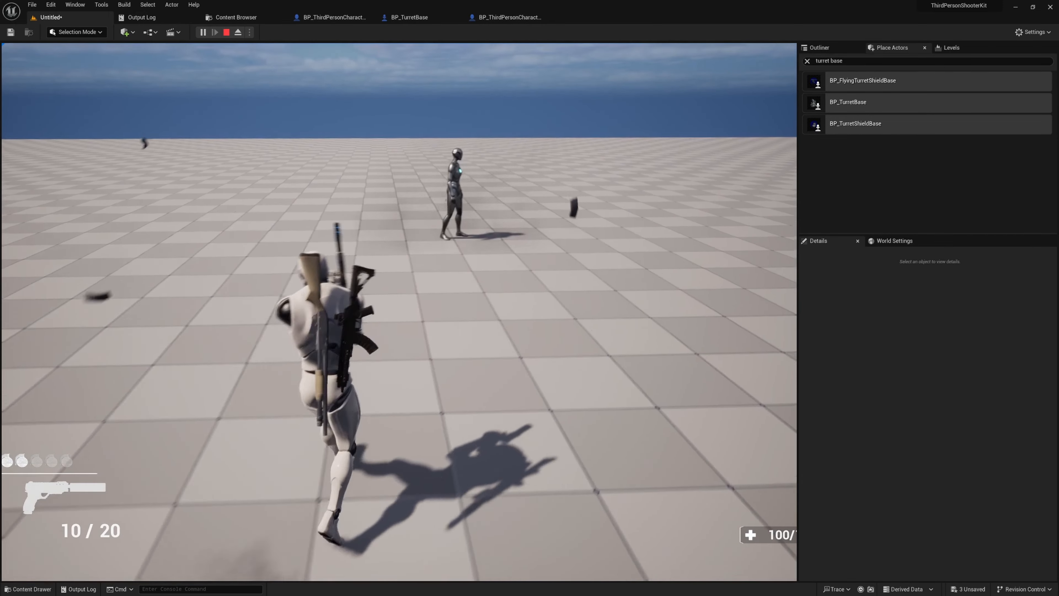
key("Escape")
Step: Implement the BPI_DamagingInterface interface in the enemy character's class settings and compile the blueprint
left_click(497, 17)
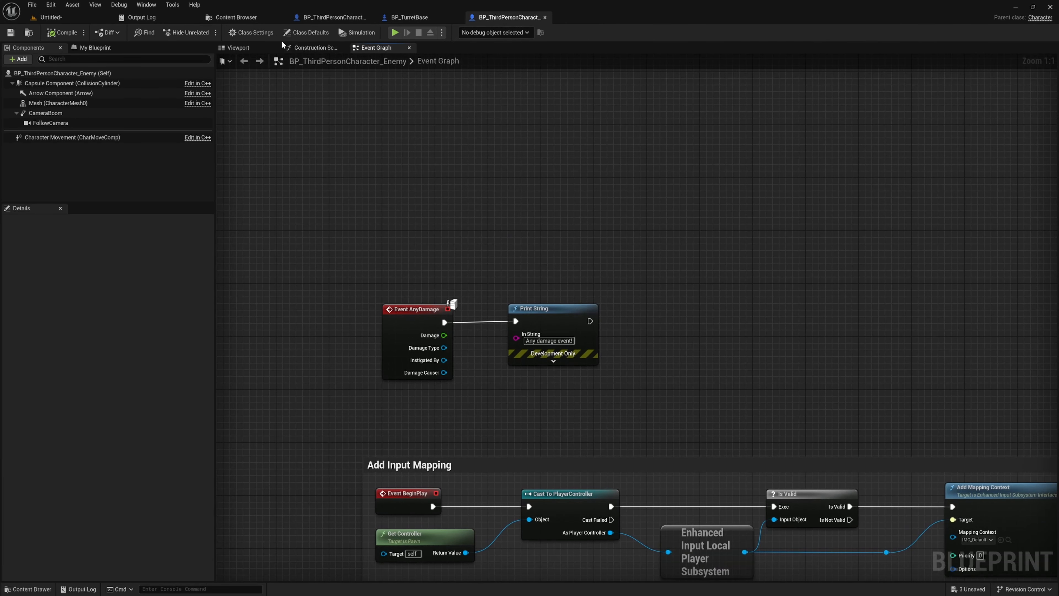
left_click(251, 32)
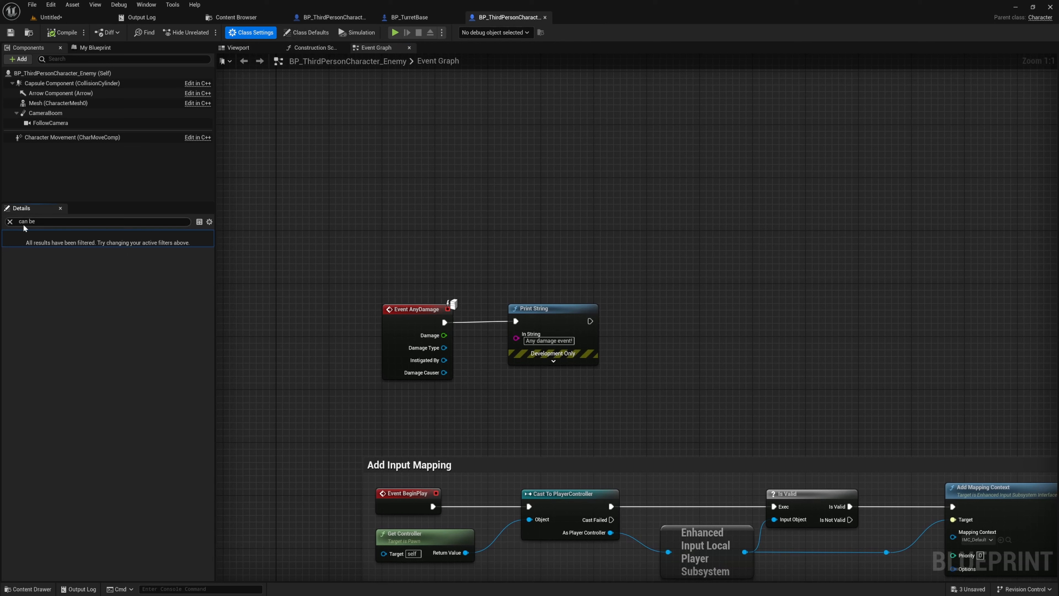
left_click(9, 222)
left_click(29, 269)
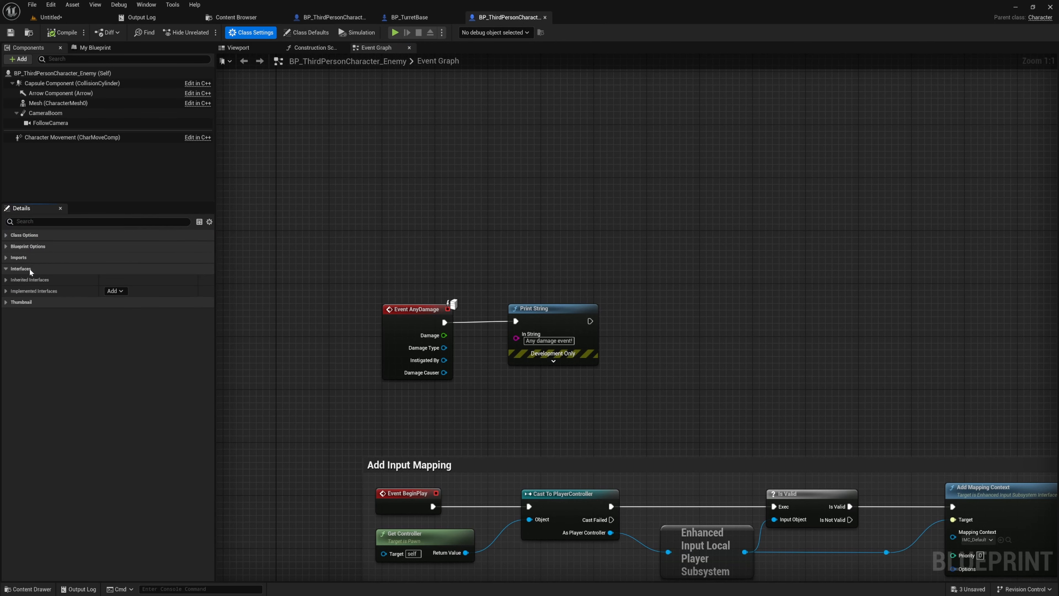
left_click(48, 292)
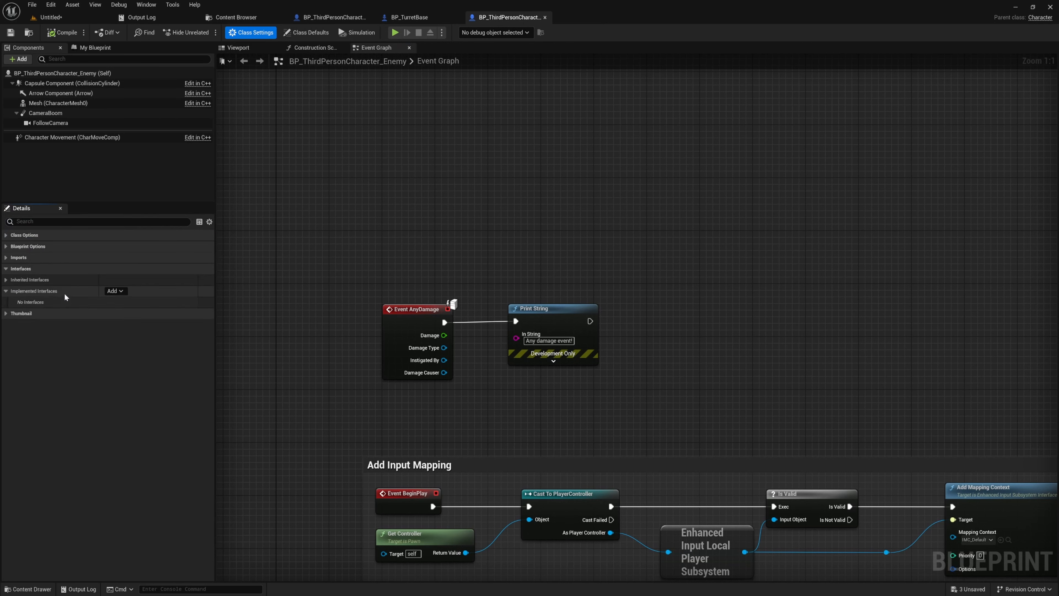
left_click(115, 290)
type("dm")
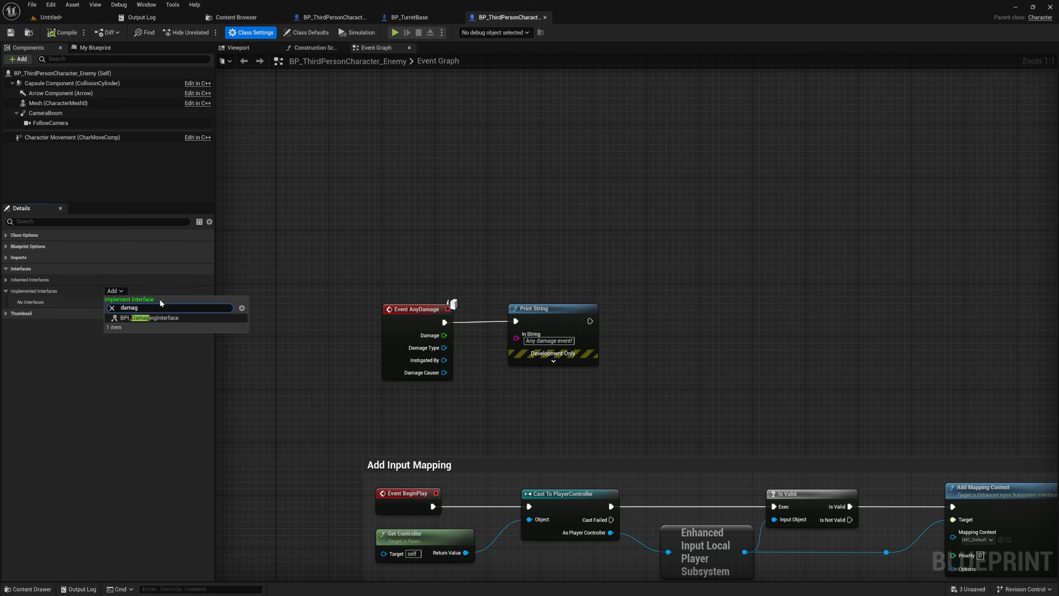
left_click(149, 318)
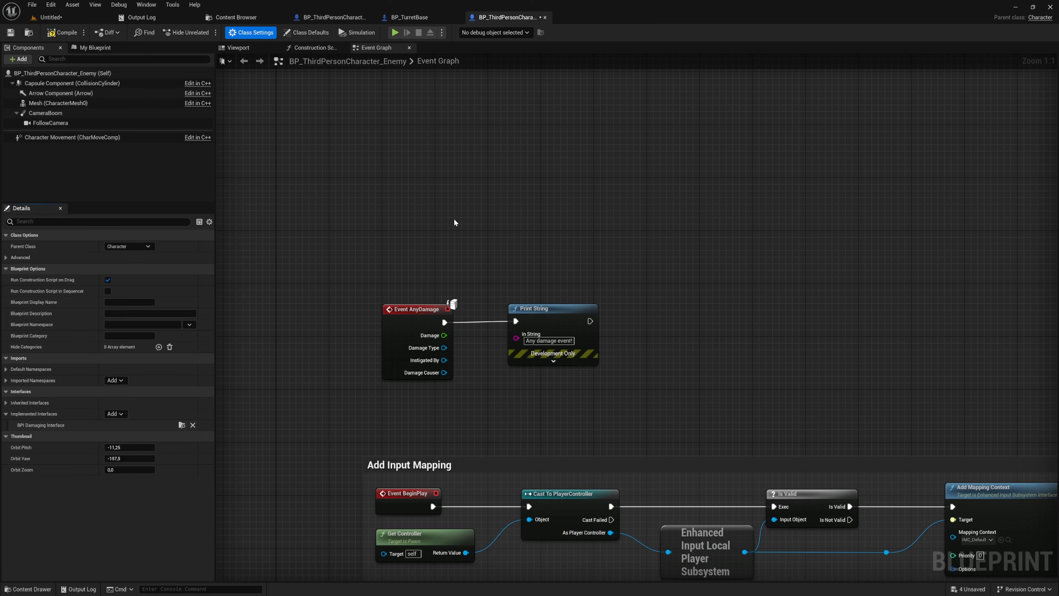
left_click(49, 36)
Step: Open the Get Faction interface function of the enemy blueprint to check its returned character faction
right_click_drag(288, 135, 309, 164)
left_click(94, 47)
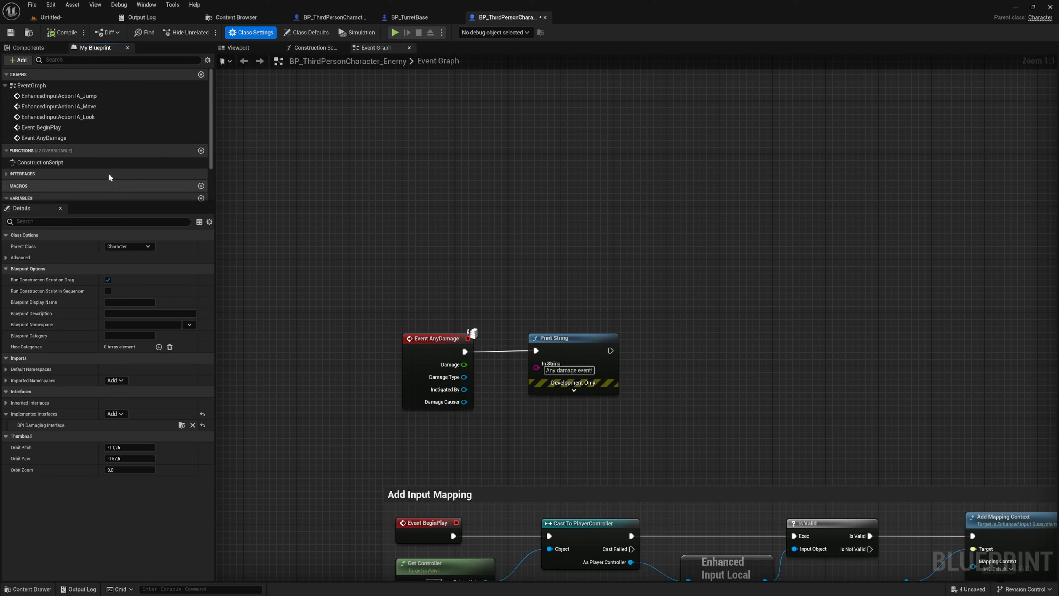
left_click_drag(85, 202, 90, 278)
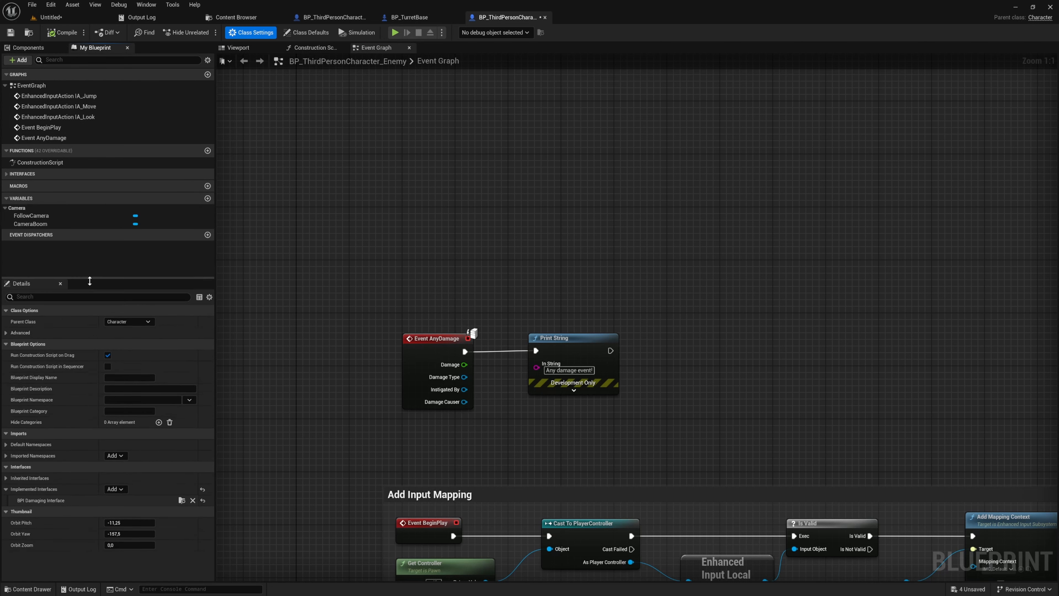
left_click(7, 174)
double_click(55, 216)
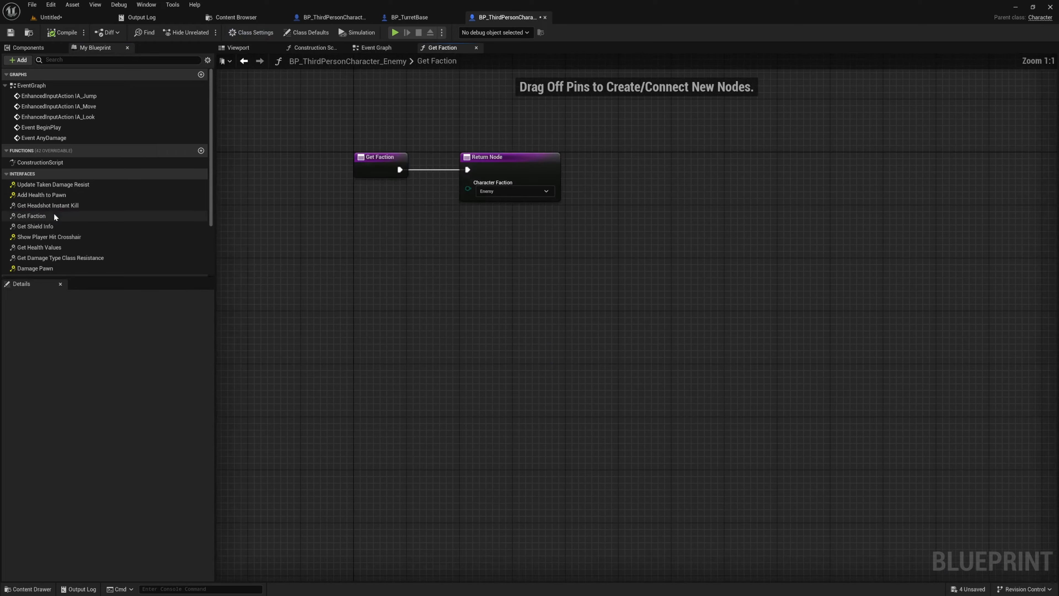
Step: Add an Event Damage Pawn node from the damaging interface above Event AnyDamage in the enemy's event graph
left_click(373, 48)
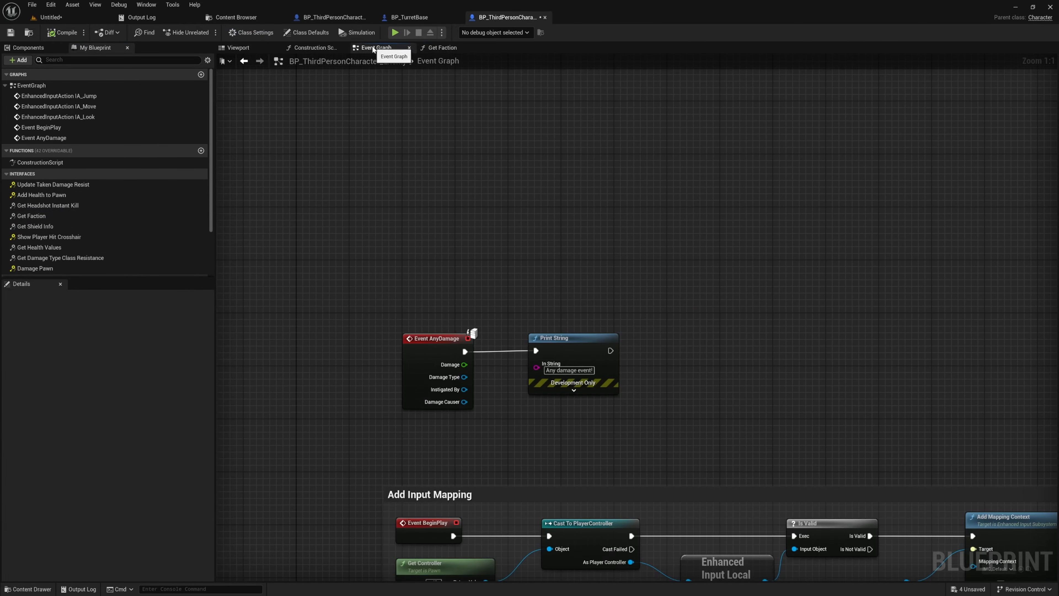
right_click_drag(434, 158, 432, 227)
right_click(432, 227)
type("event")
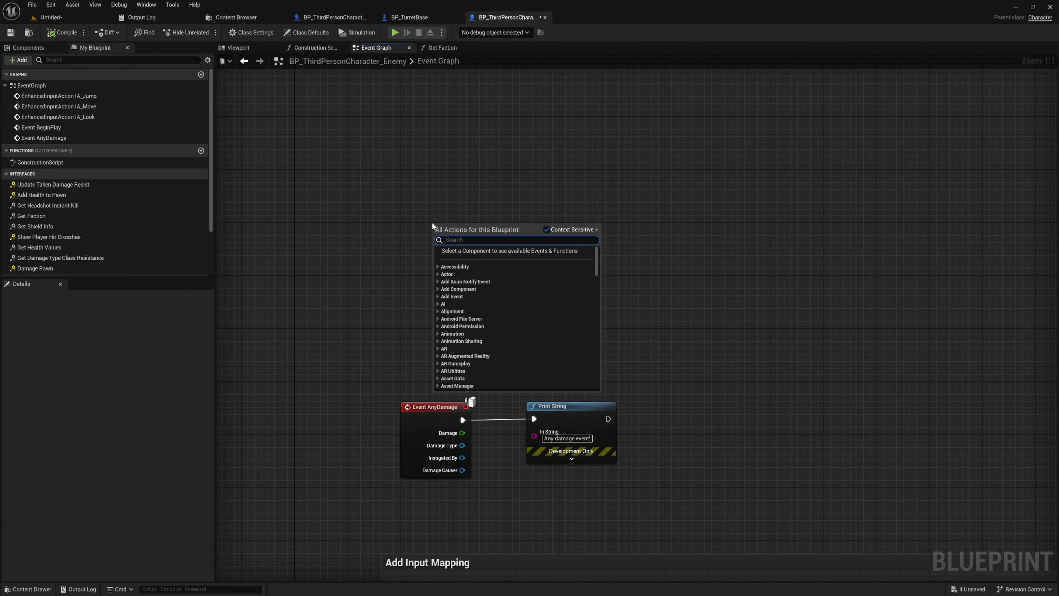
type(" pawn da")
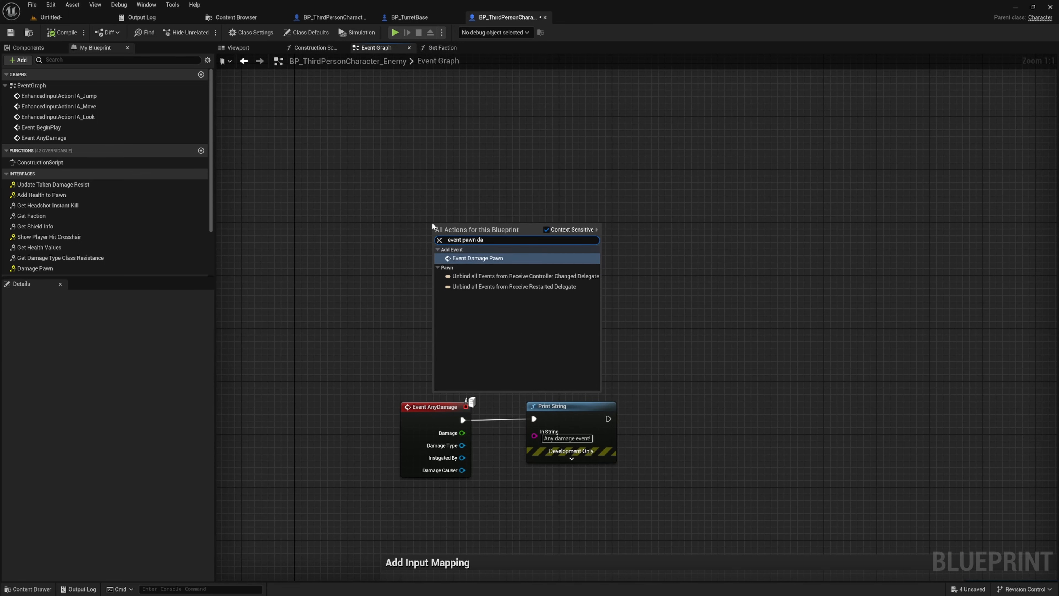
key("Return")
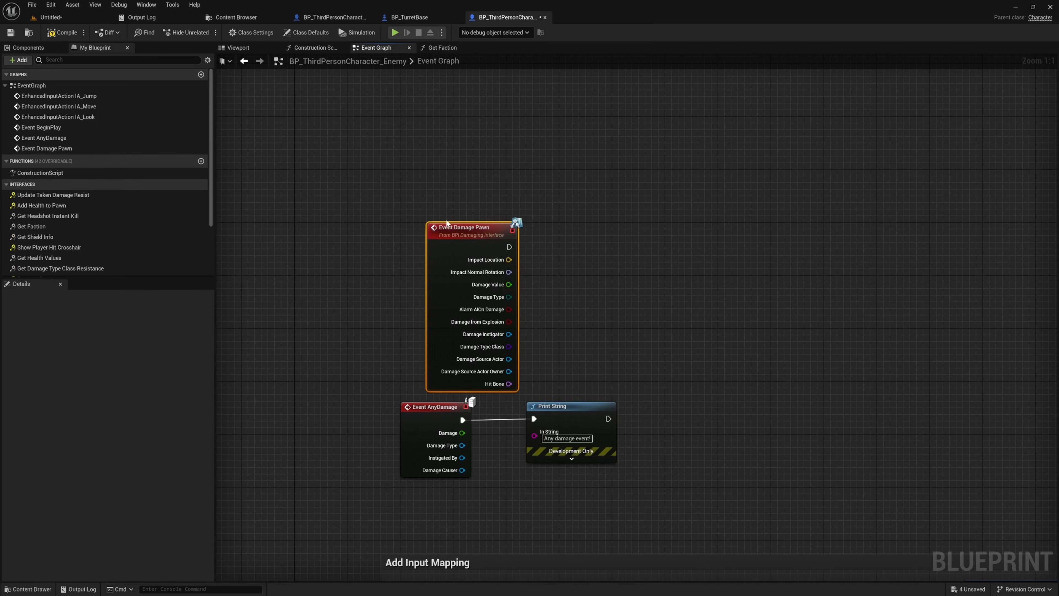
left_click_drag(432, 227, 443, 199)
right_click_drag(571, 229, 545, 250)
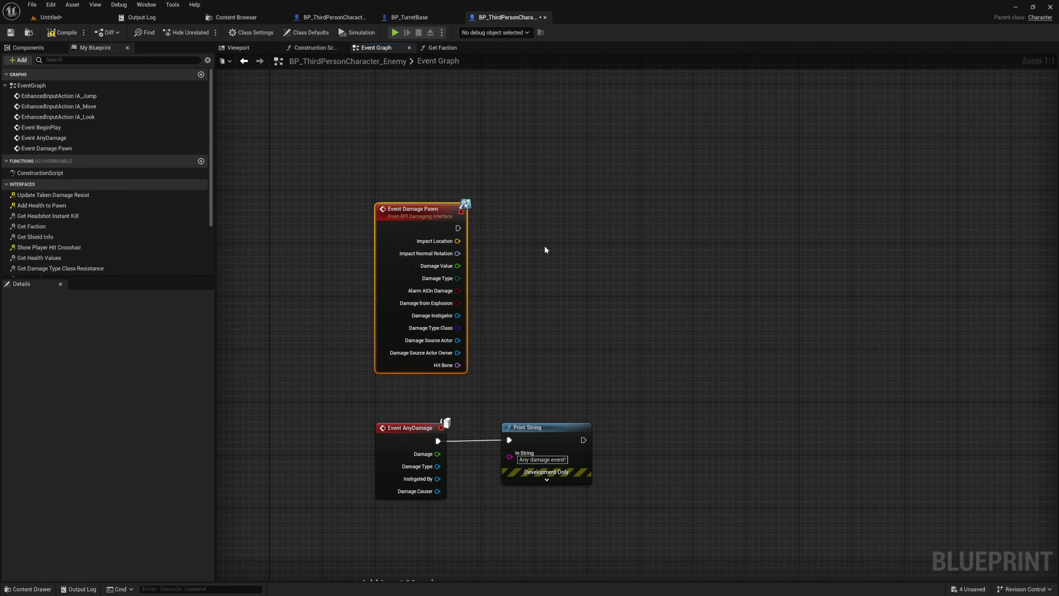
Step: Connect a copy of the Print String node to Event Damage Pawn with the text "Pawn damage event!" and save the blueprint
left_click(588, 442)
key("ctrl+c")
left_click(536, 218)
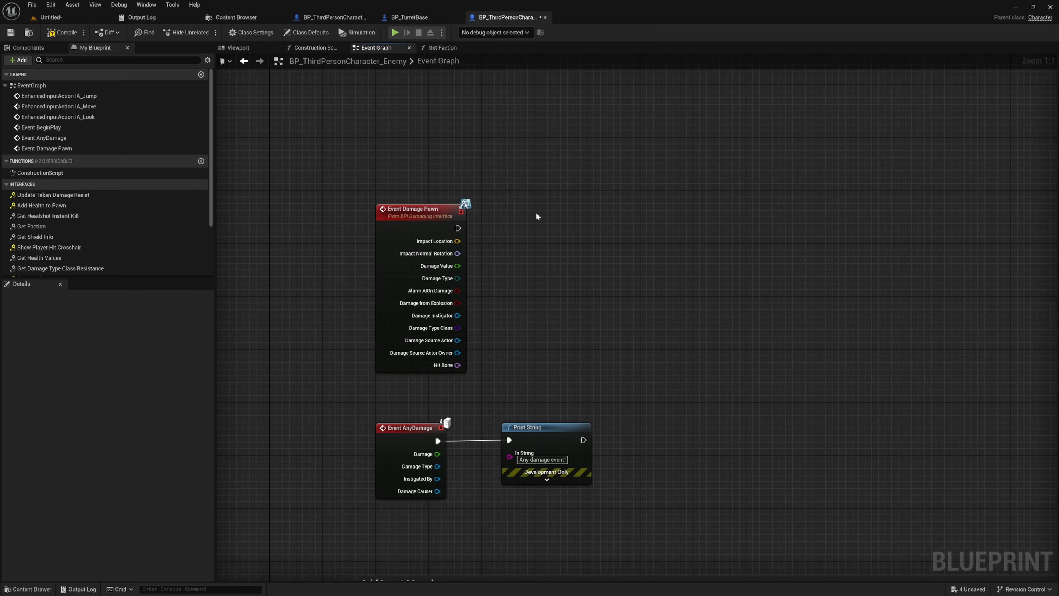
key("ctrl+v")
left_click_drag(458, 228, 536, 228)
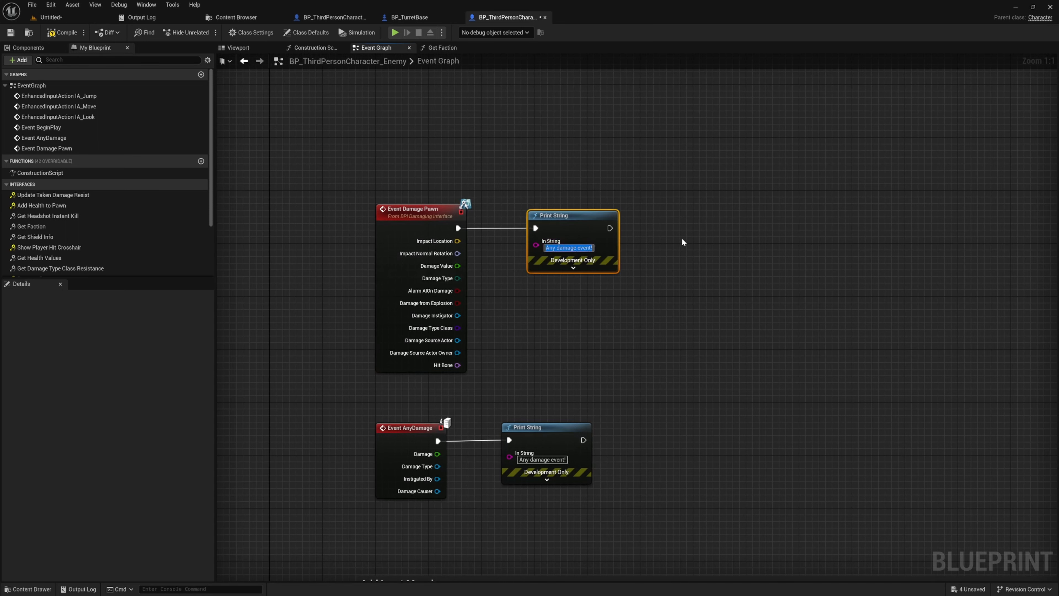
type("Pawn dam")
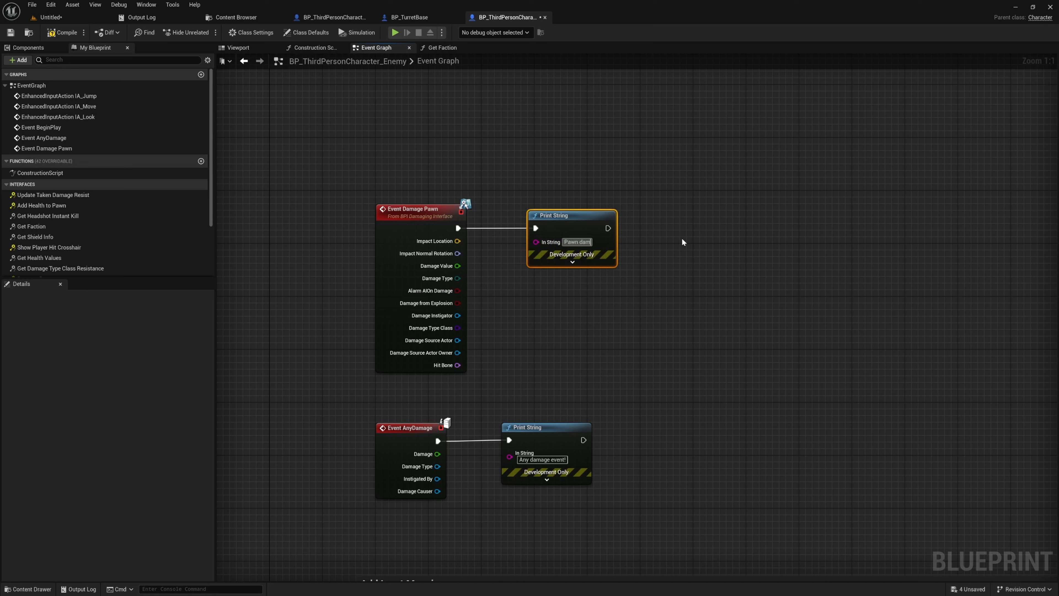
type("age event!")
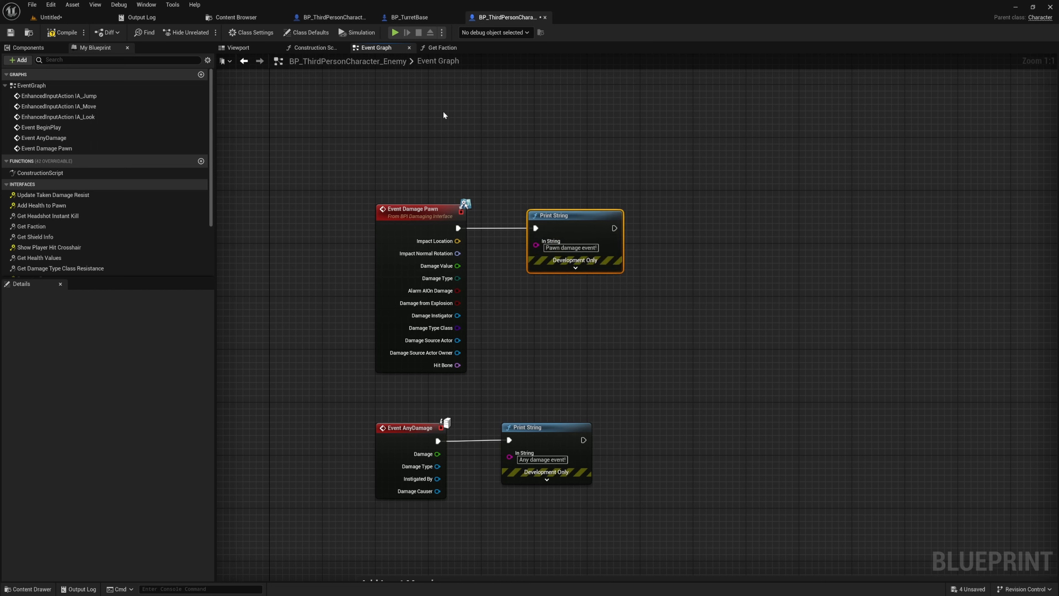
left_click(437, 154)
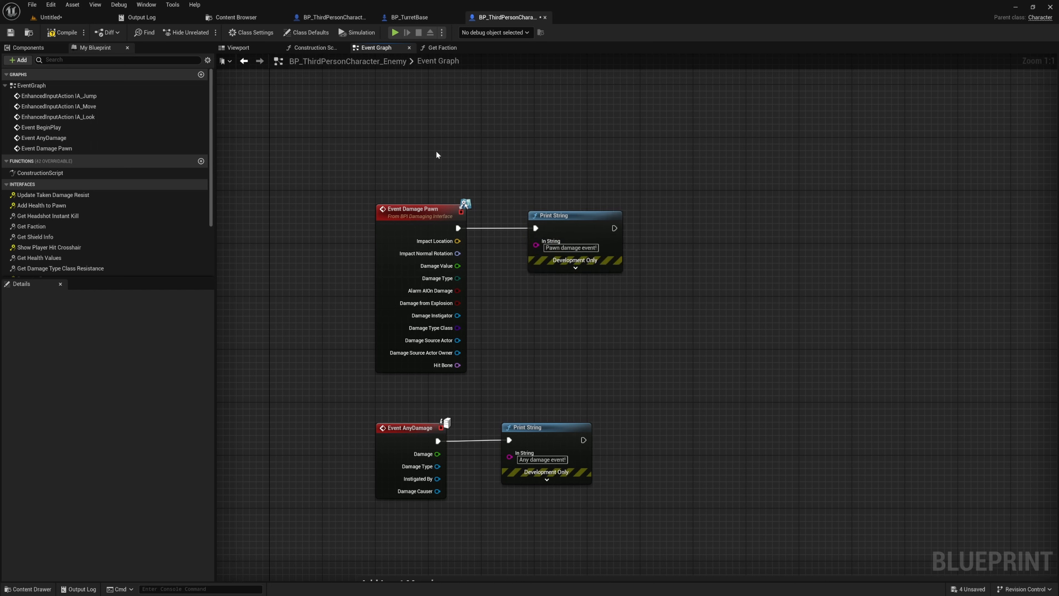
key("ctrl+s")
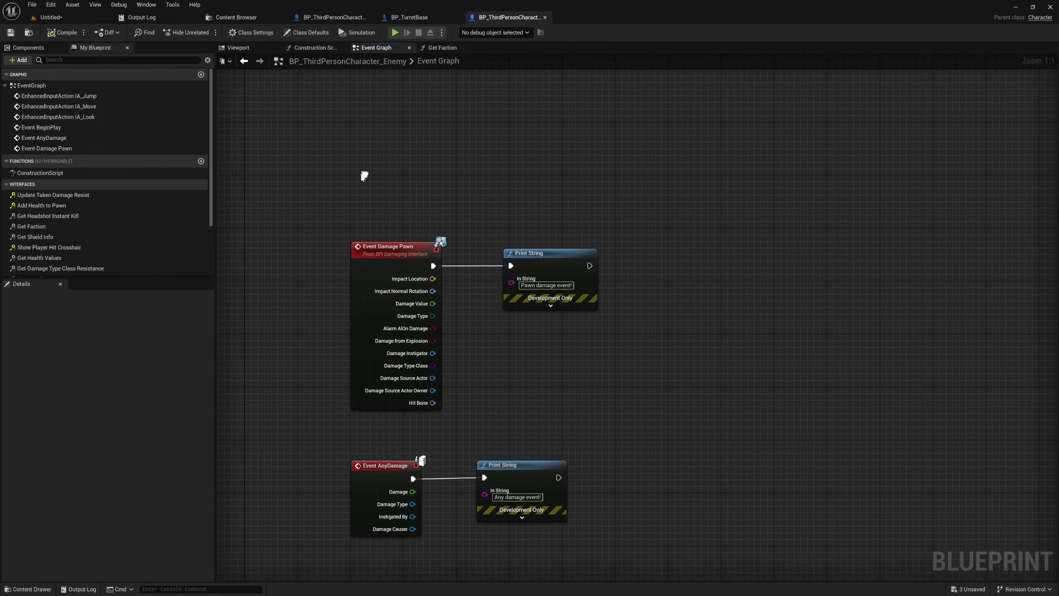
Step: Playtest the level by firing one pistol shot, running up to the enemy and hitting it repeatedly with melee attacks
left_click(50, 17)
left_click(202, 32)
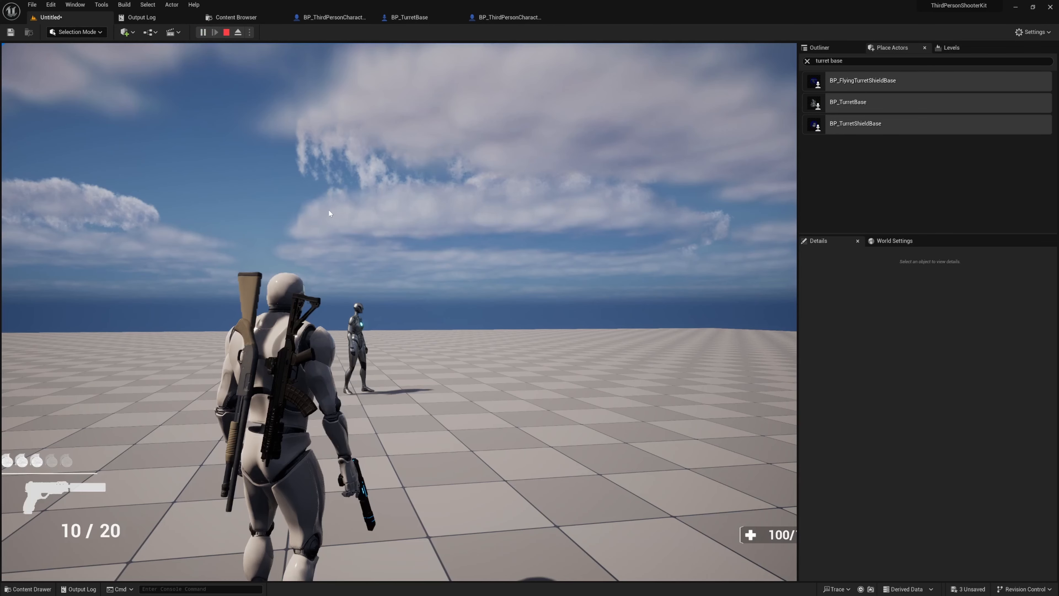
left_click(398, 308)
key("w")
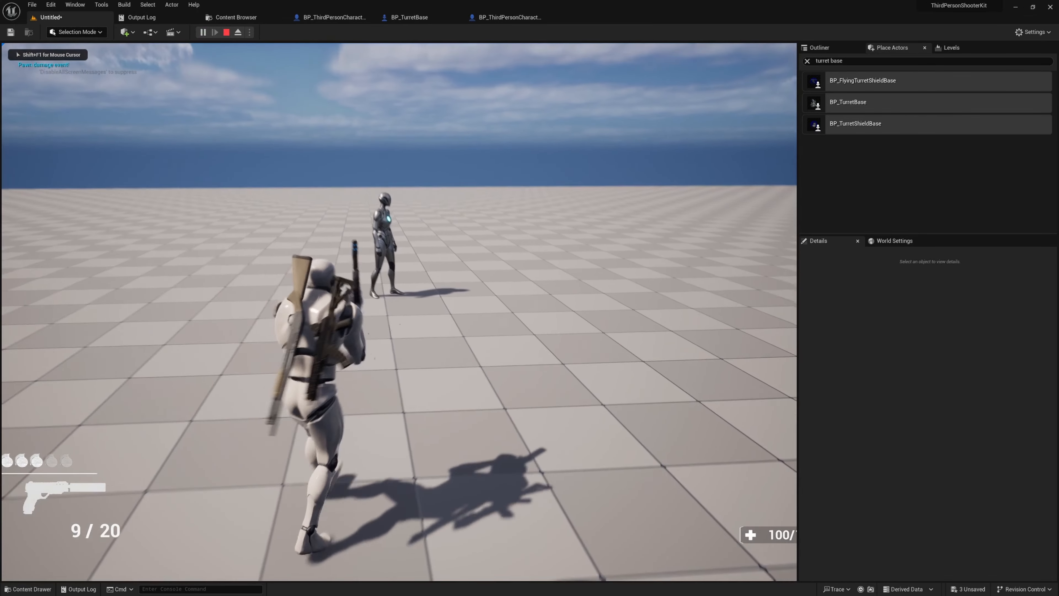
key("v")
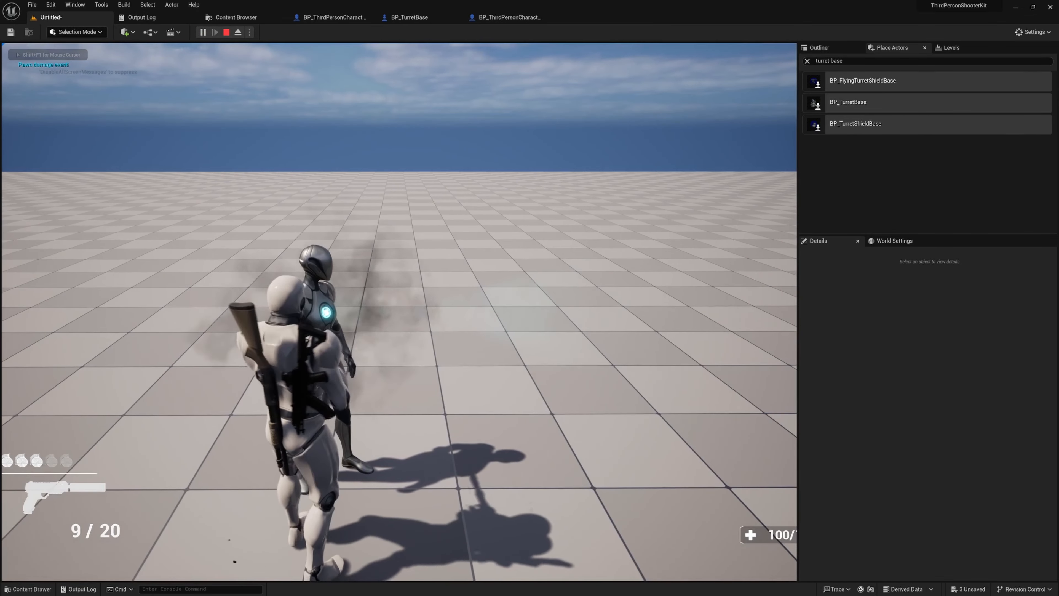
key("v")
key("v")
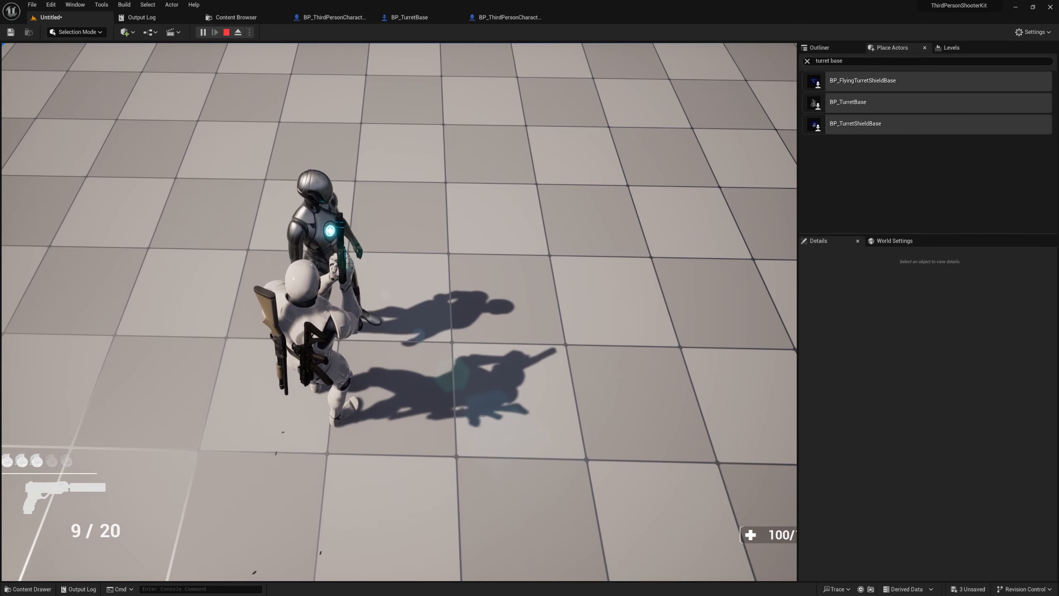
key("v")
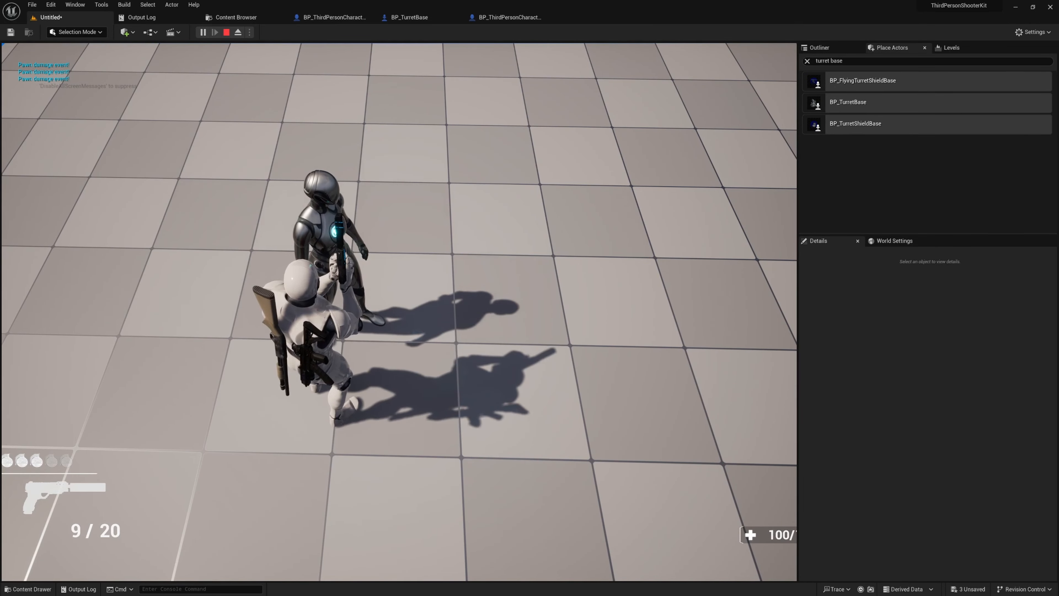
Step: Back away from the enemy, throw a grenade at it to test its damage events, and end the play session
key("s")
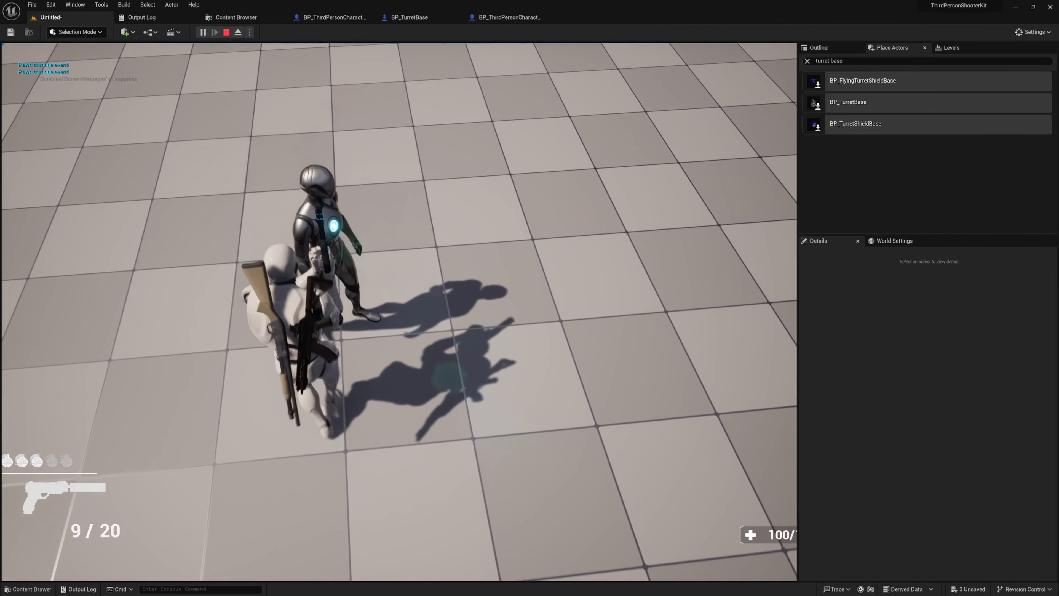
key("g")
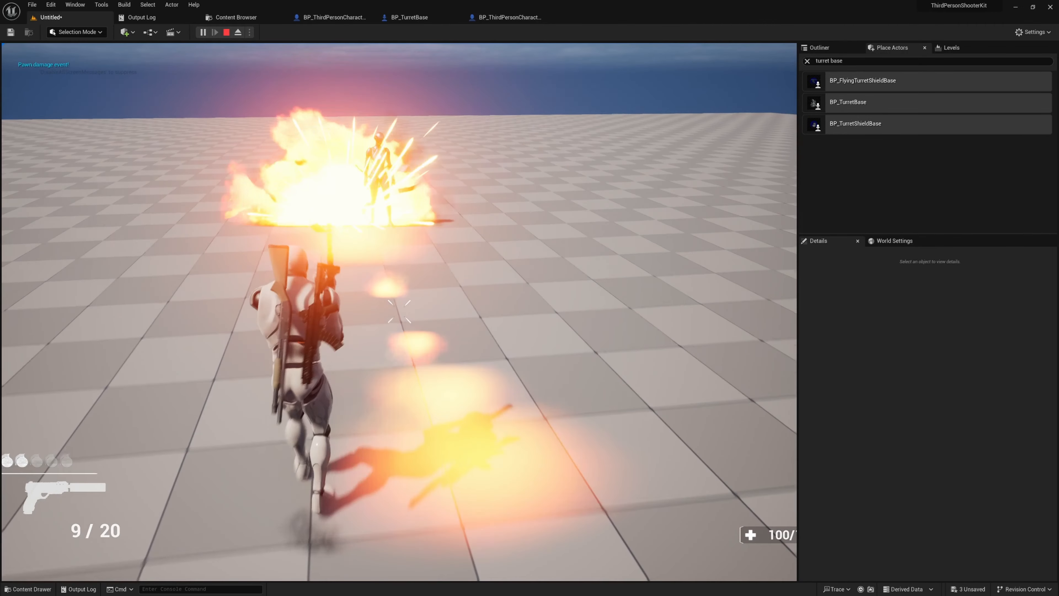
key("w")
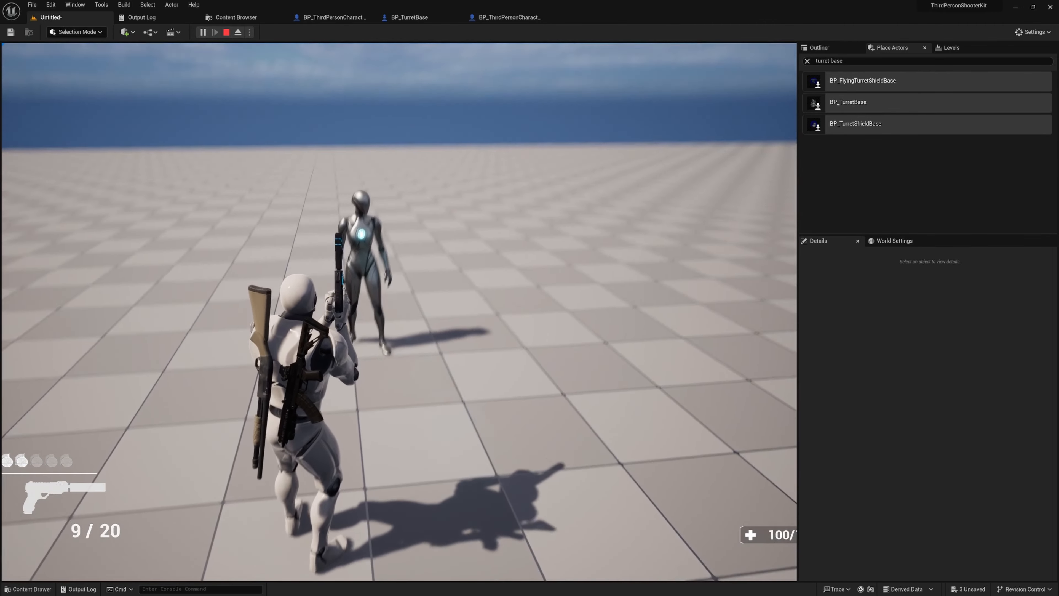
key("shift+F1")
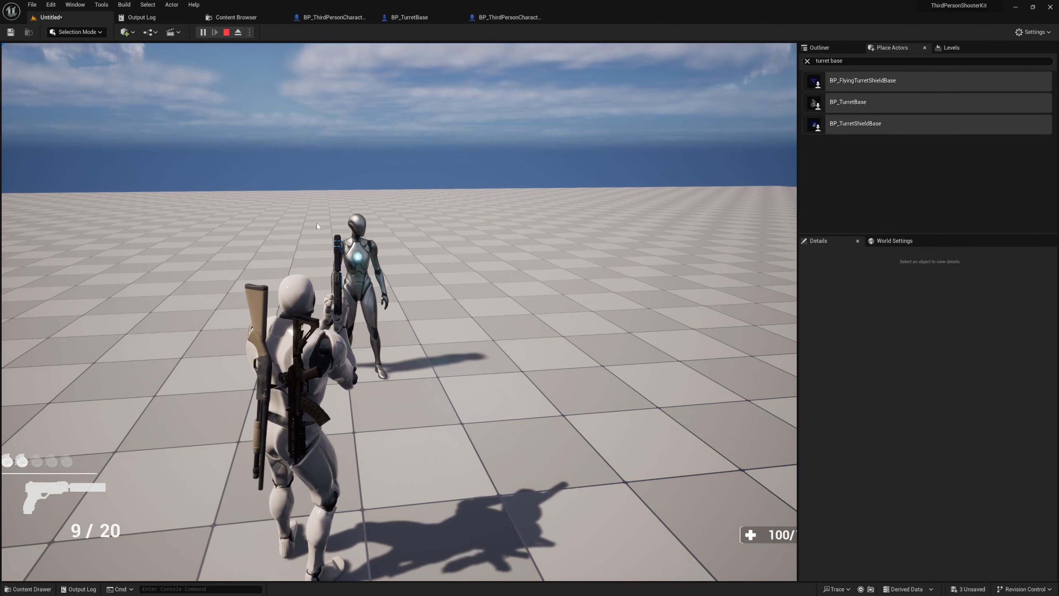
Step: Add a BP_Enemy_Component to the BP_ThirdPersonCharacter_Enemy blueprint
left_click(506, 17)
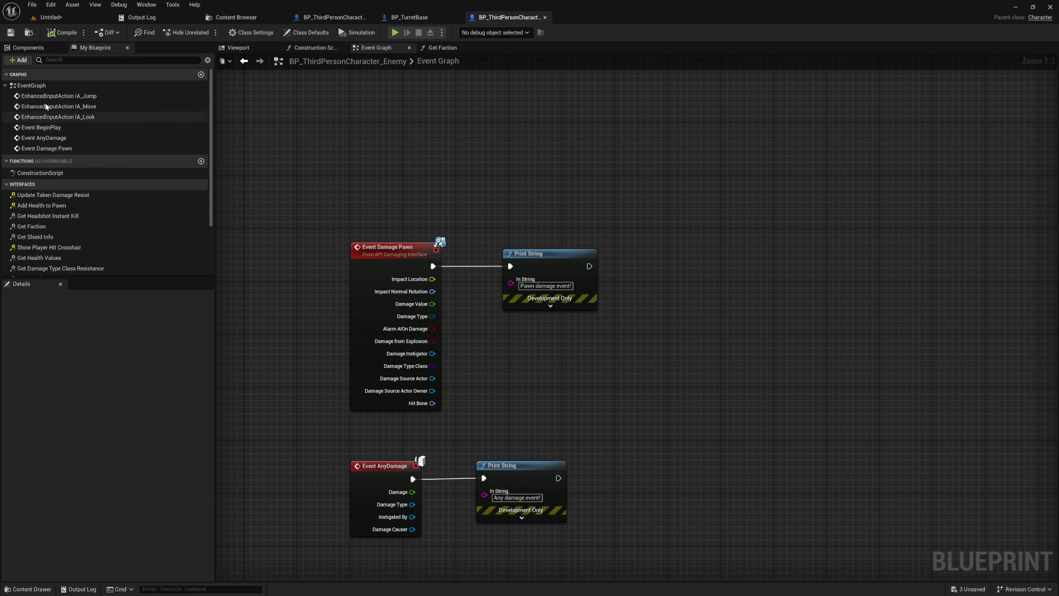
left_click(29, 61)
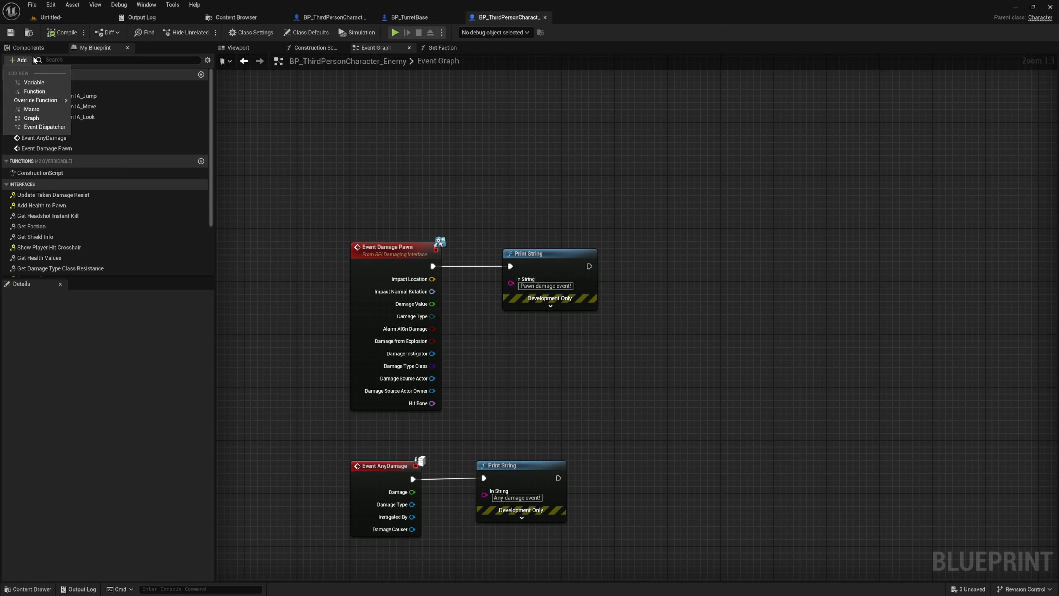
left_click(40, 47)
left_click(34, 48)
left_click(21, 60)
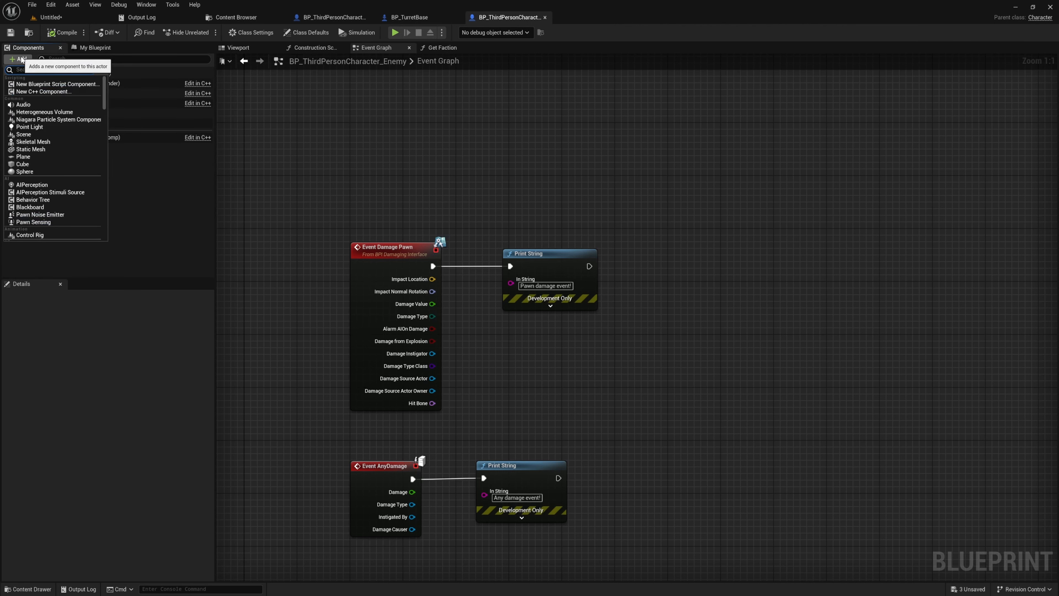
type("enem")
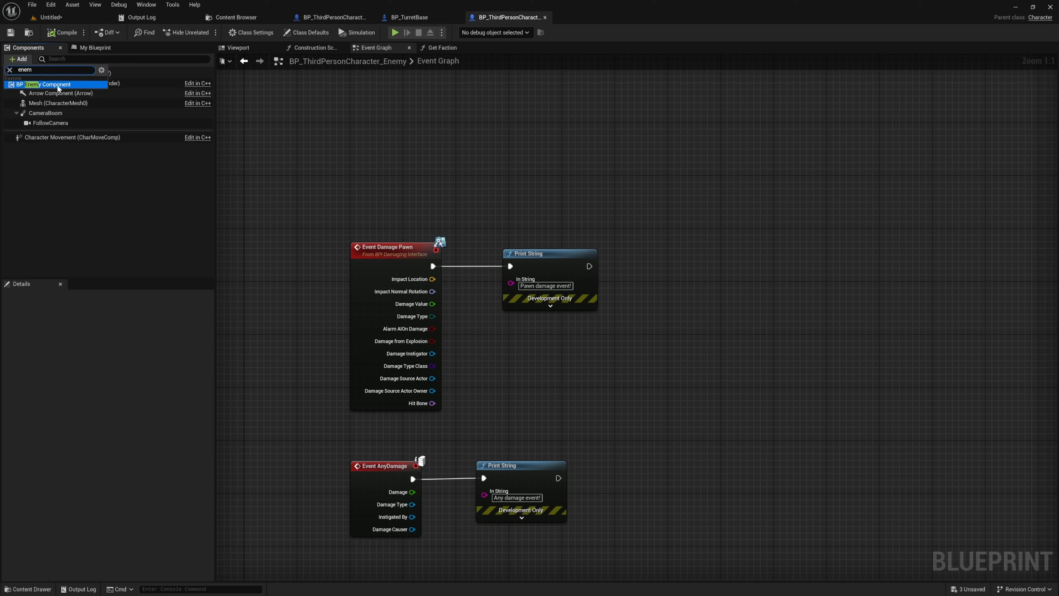
left_click(46, 84)
key("Return")
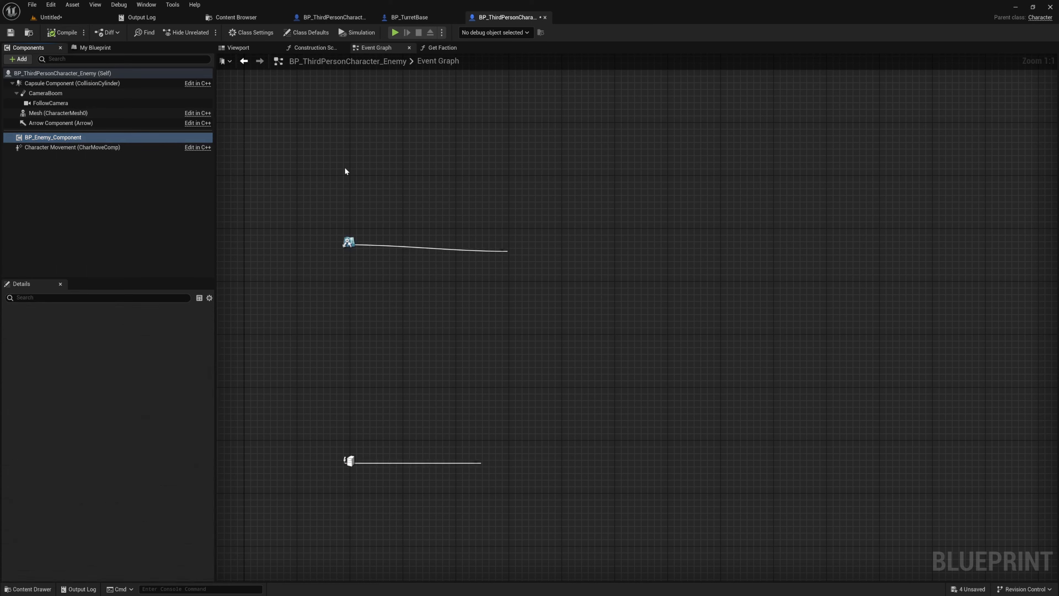
Step: Playtest the level by aiming and repeatedly shooting the enemy with the pistol to test the added component, and end the session
left_click(81, 19)
left_click(203, 32)
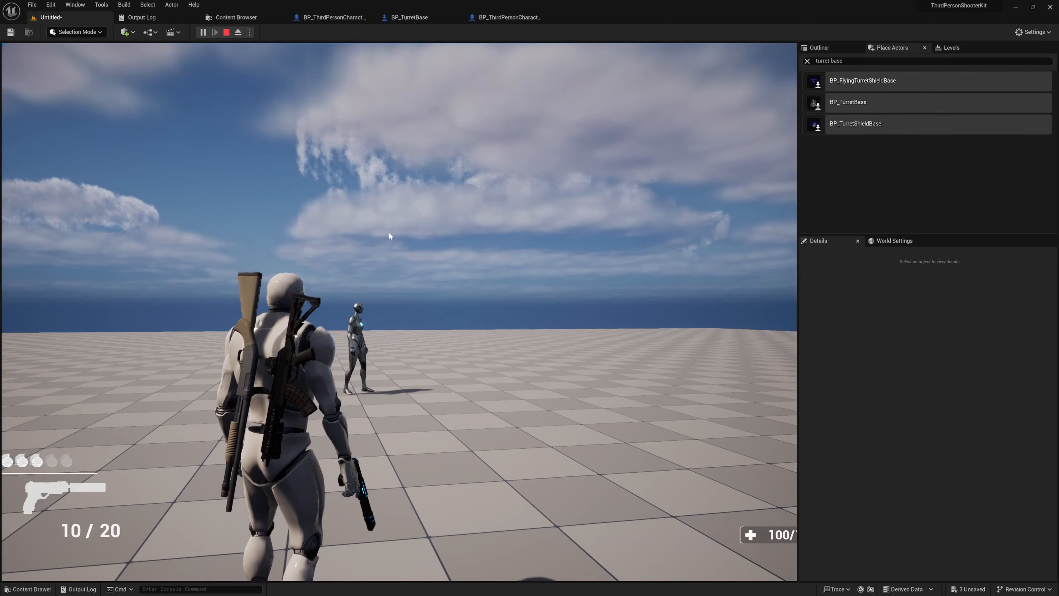
right_click(389, 233)
left_click(398, 311)
left_click(399, 311)
left_click(398, 311)
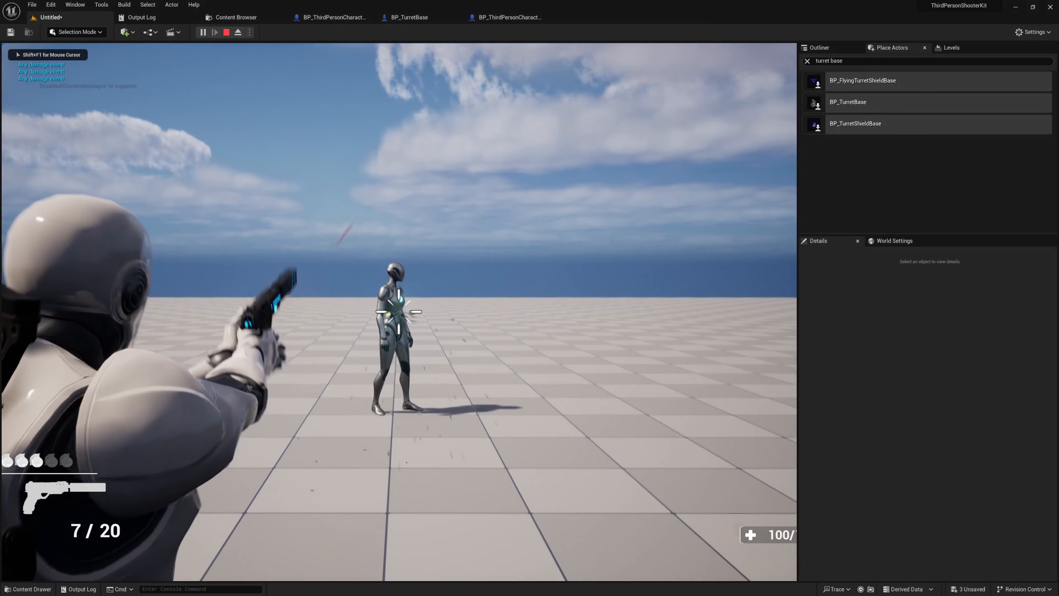
left_click(398, 311)
left_click(398, 311)
left_click(398, 311)
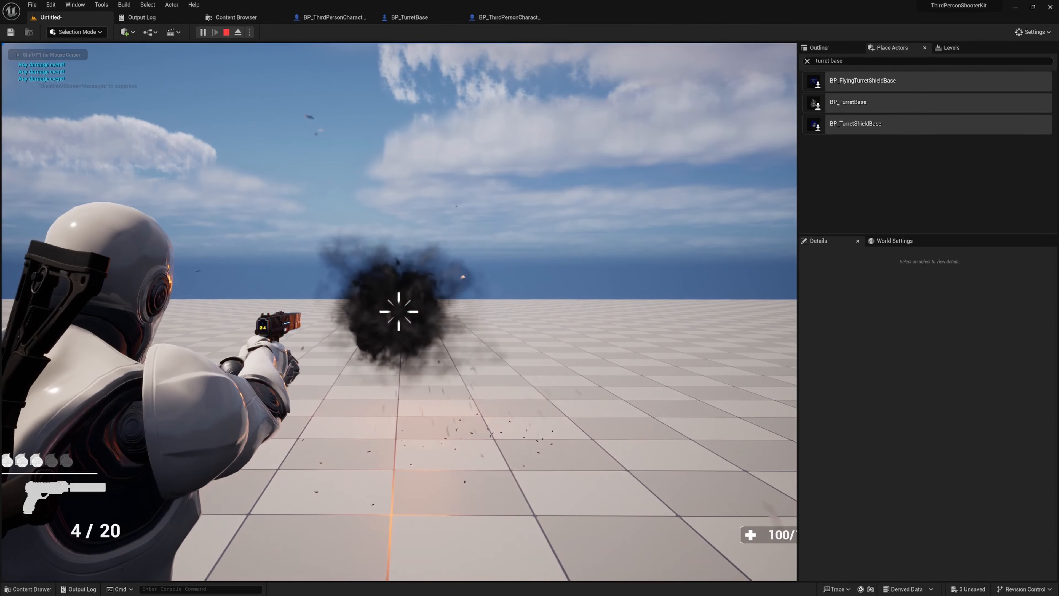
key("Escape")
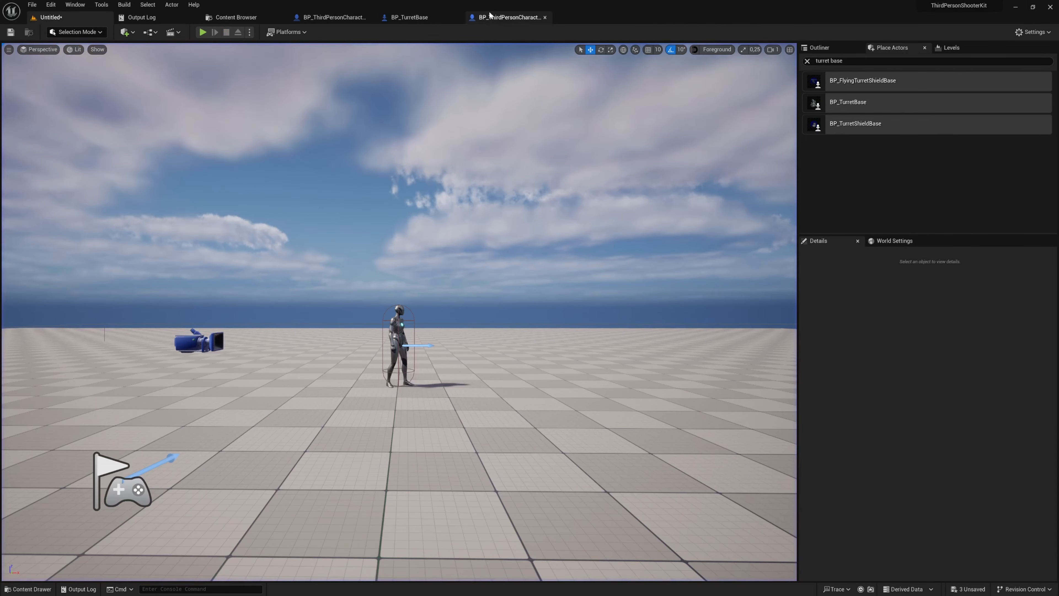
Step: Reorder the open blueprints so BP_ThirdPersonCharacter_Player is beside the enemy, and compare its damage events with the enemy's event graph
left_click(508, 17)
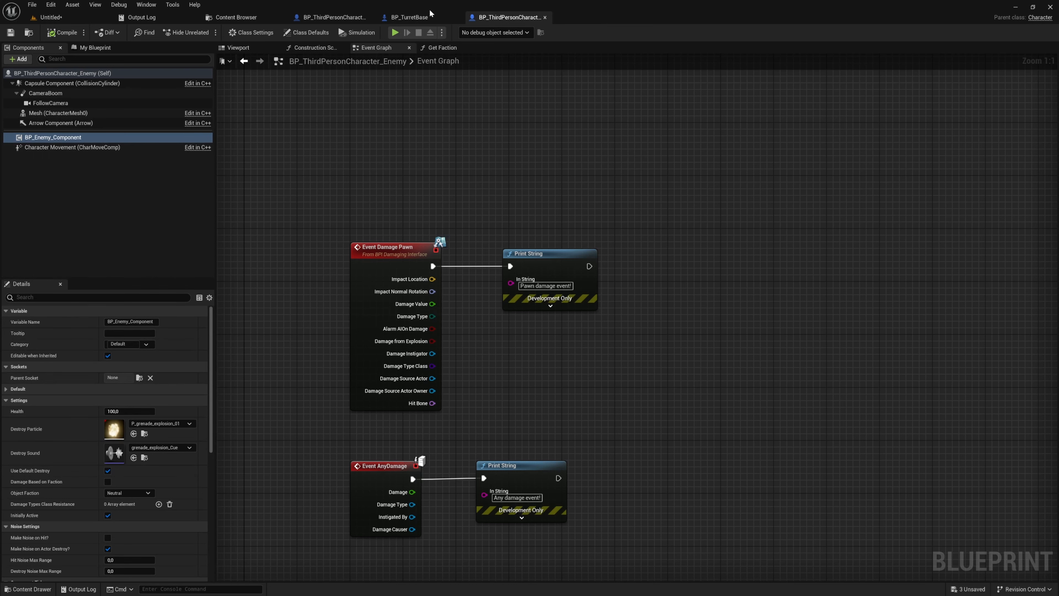
left_click(346, 17)
left_click_drag(331, 18, 417, 17)
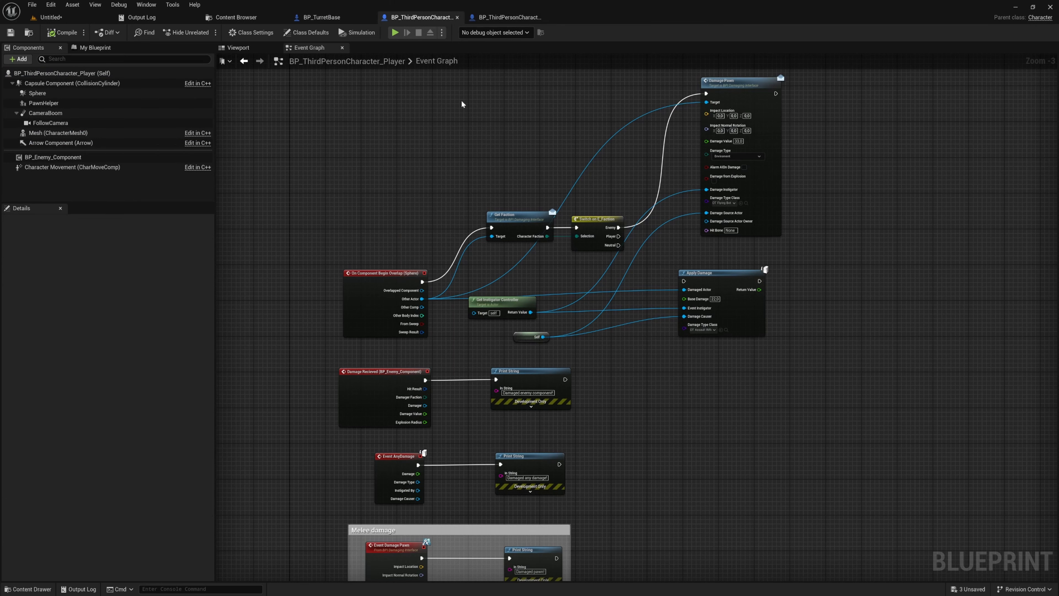
left_click(492, 15)
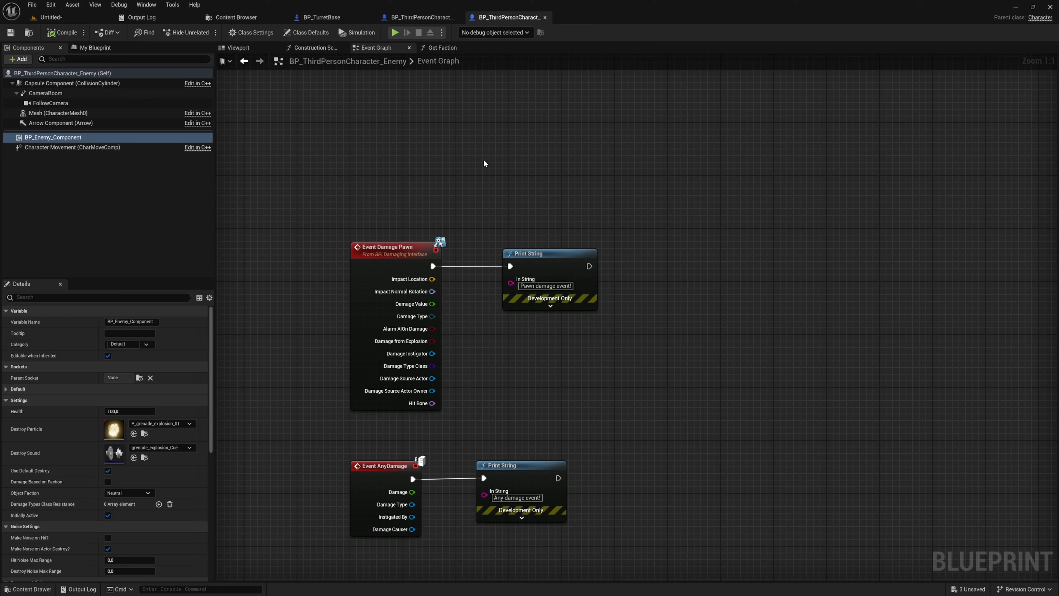
Step: Add a Sphere Collision component to the BP_ThirdPersonCharacter_Enemy blueprint
right_click_drag(489, 149, 480, 235)
left_click(106, 50)
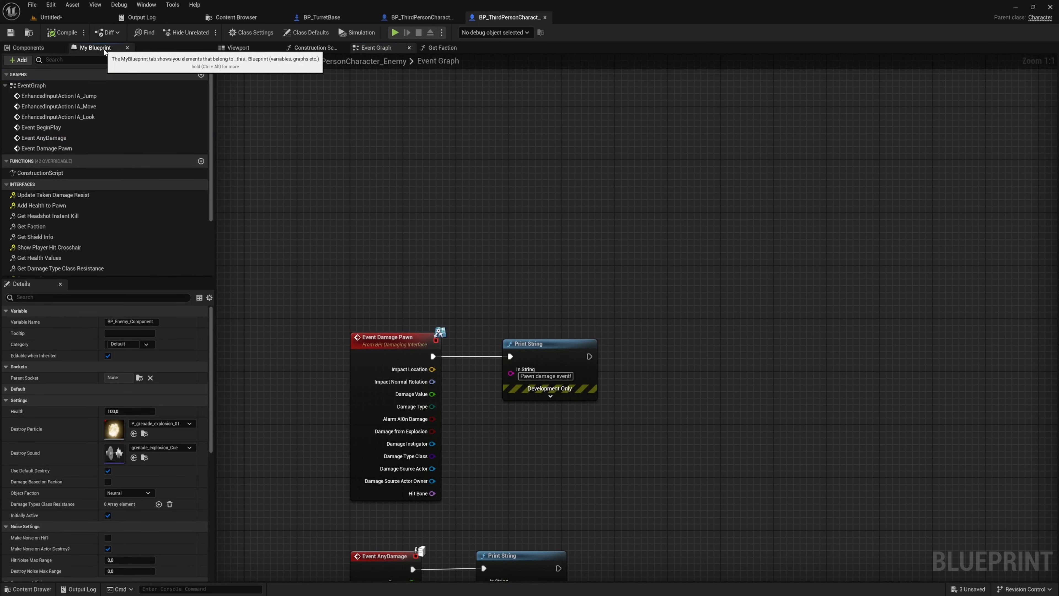
left_click(29, 47)
left_click(247, 51)
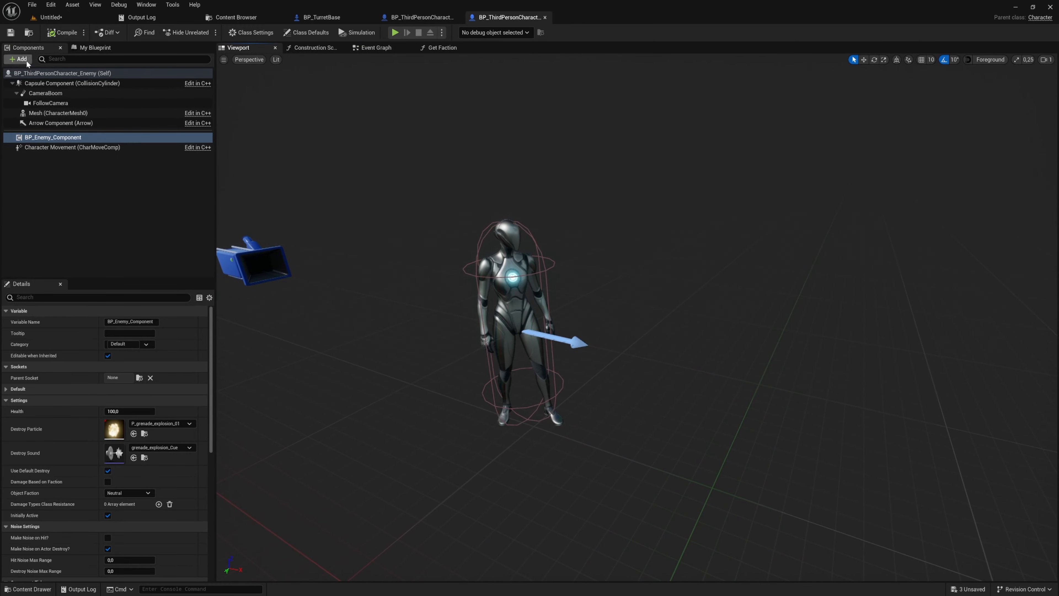
left_click(19, 59)
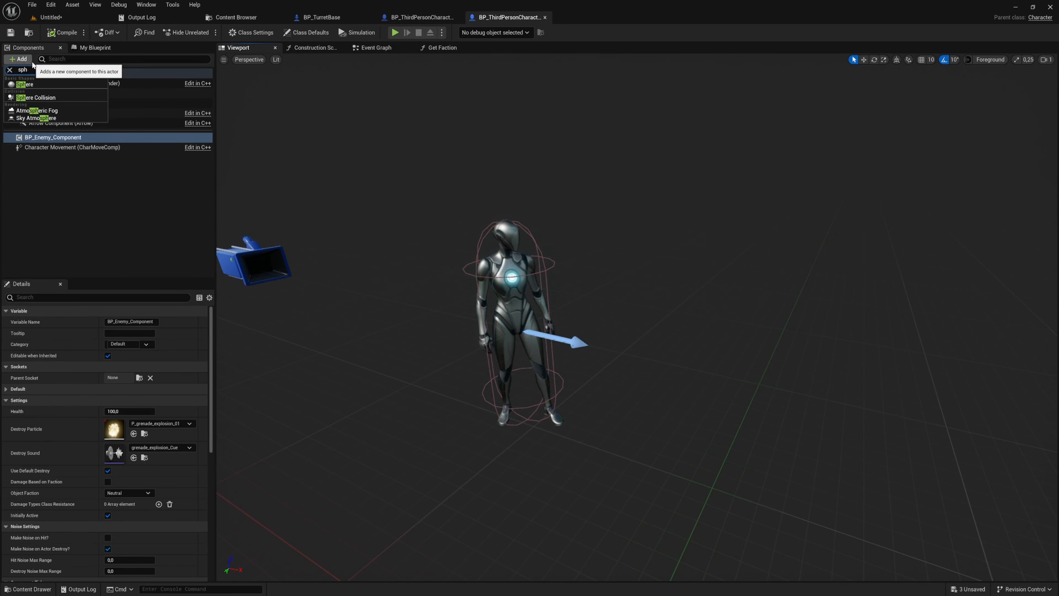
left_click(36, 97)
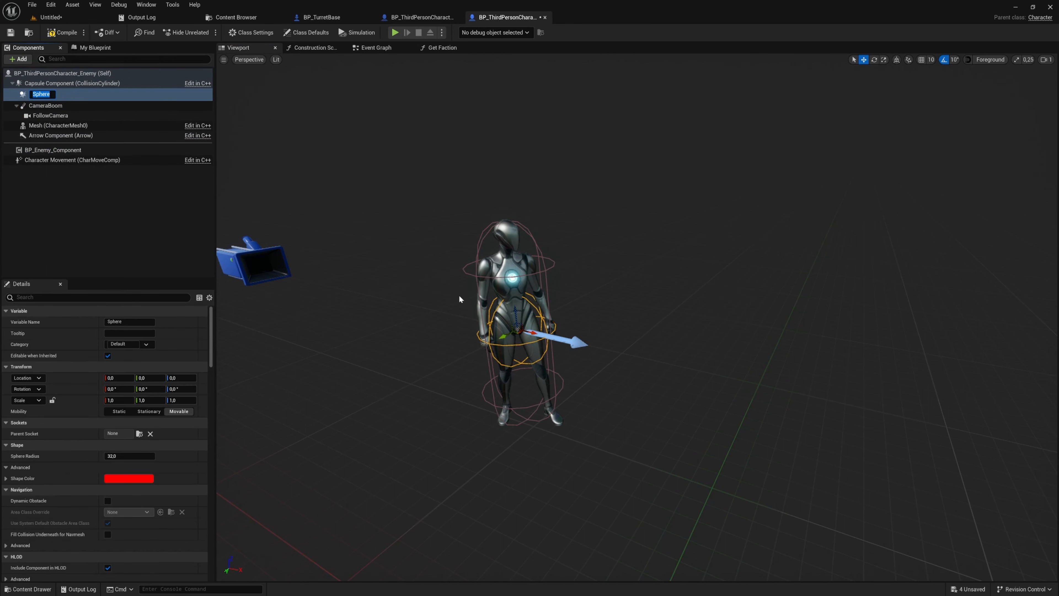
Step: Set the collision sphere's radius to 300 and view its extent around the enemy
left_click(144, 456)
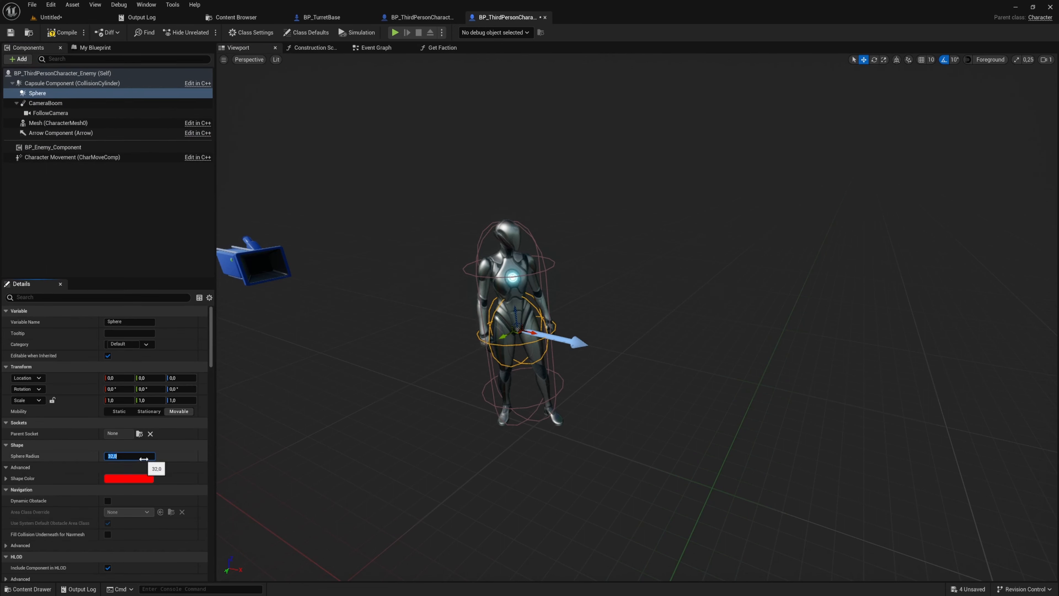
type("400")
key("Return")
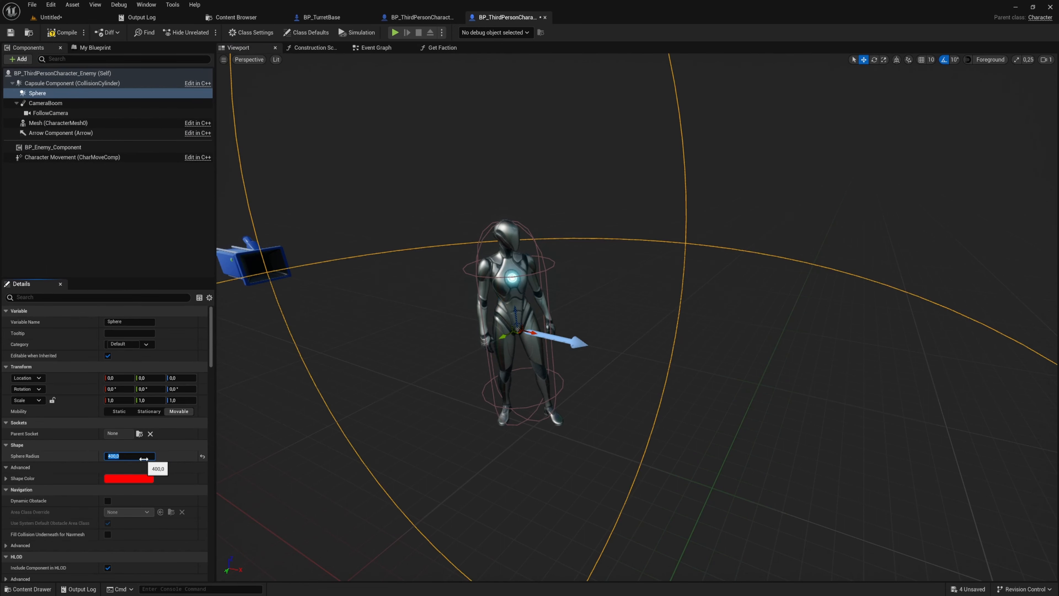
key("Return")
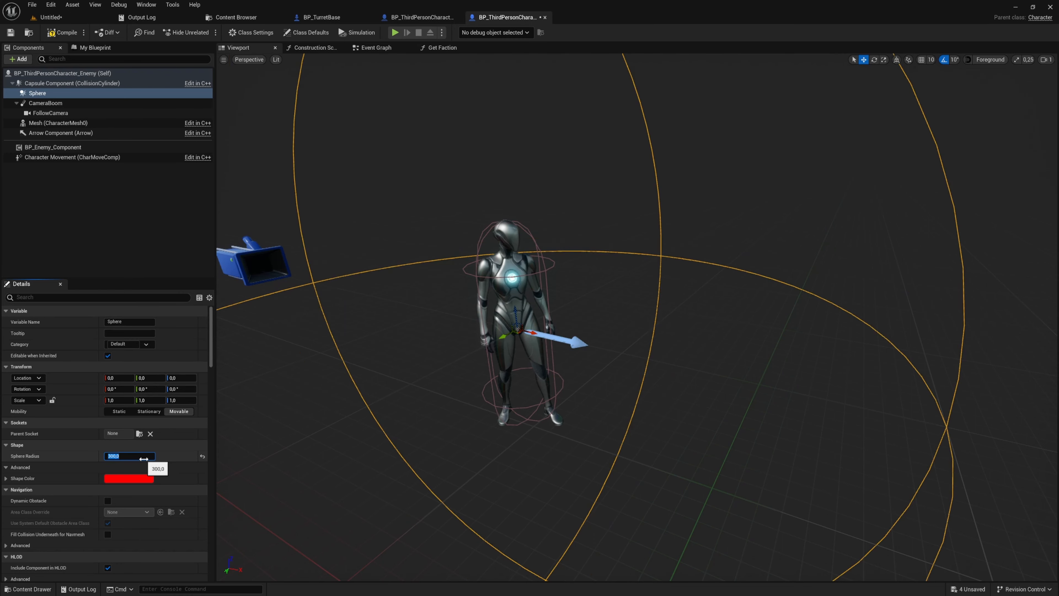
right_click_drag(458, 457, 291, 208)
key("s")
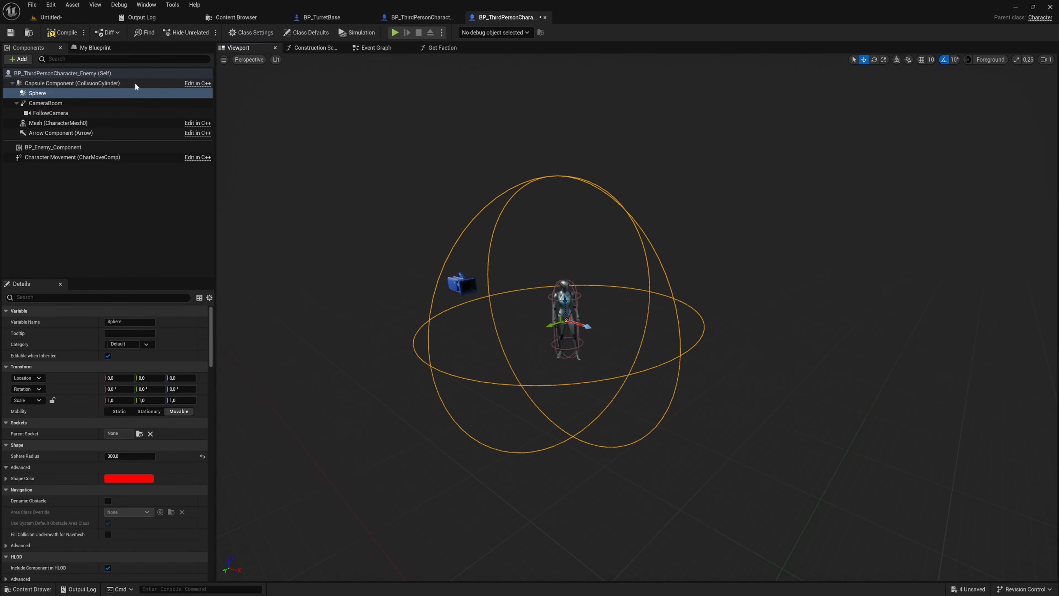
Step: Add an On Component Begin Overlap event for the sphere and place it above Event Damage Pawn in the event graph
left_click(394, 48)
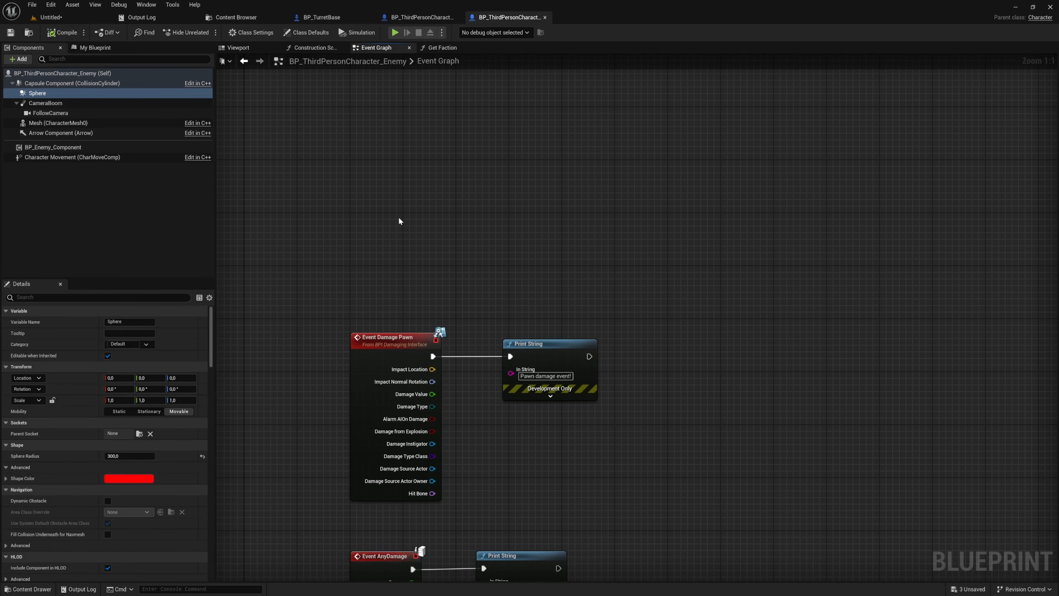
scroll(125, 459, "down", 15)
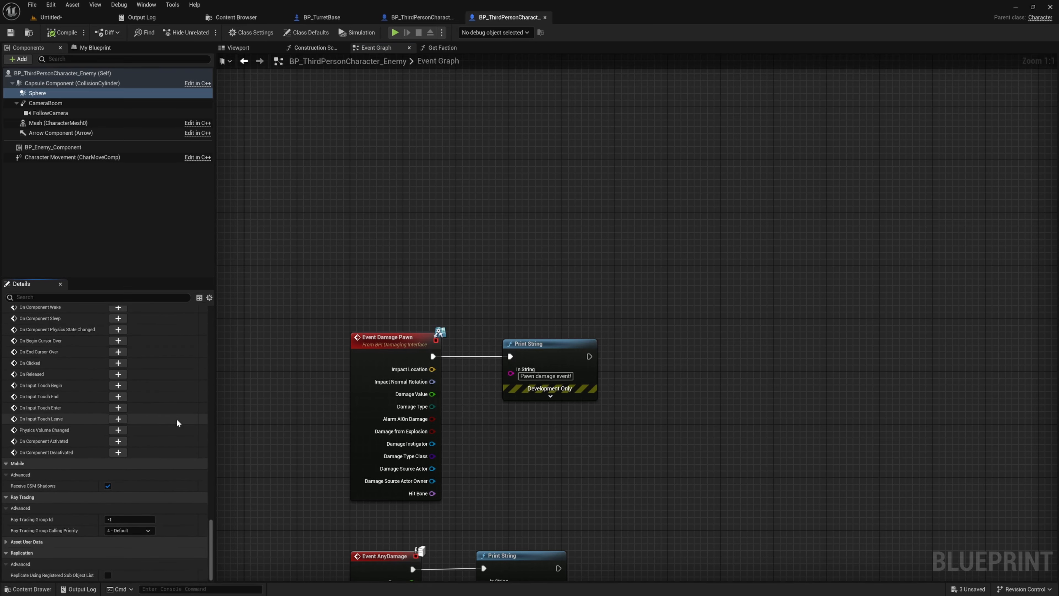
scroll(112, 442, "up", 5)
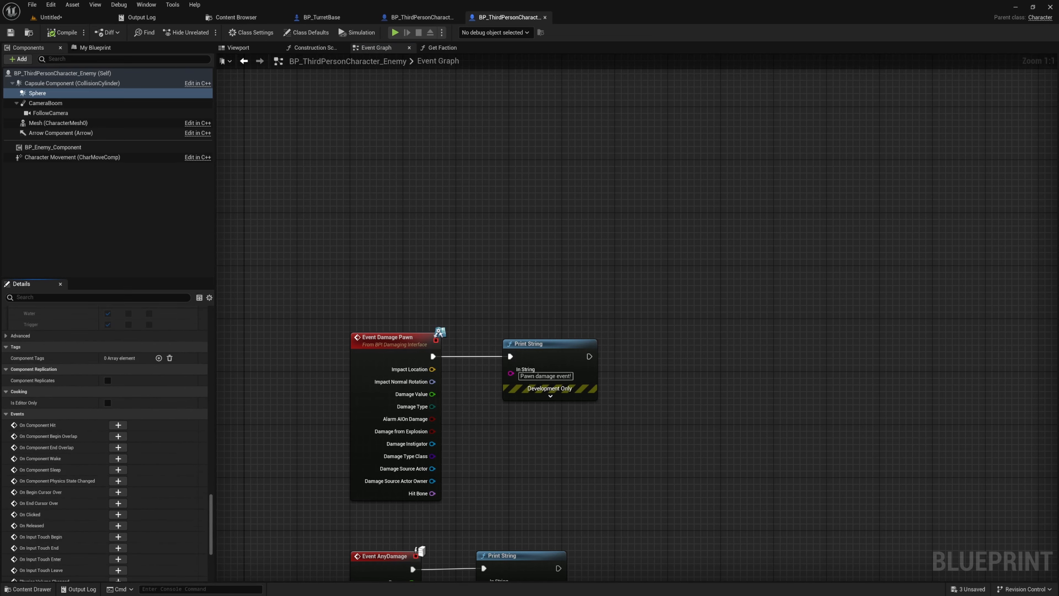
left_click(118, 436)
scroll(550, 330, "down", 6)
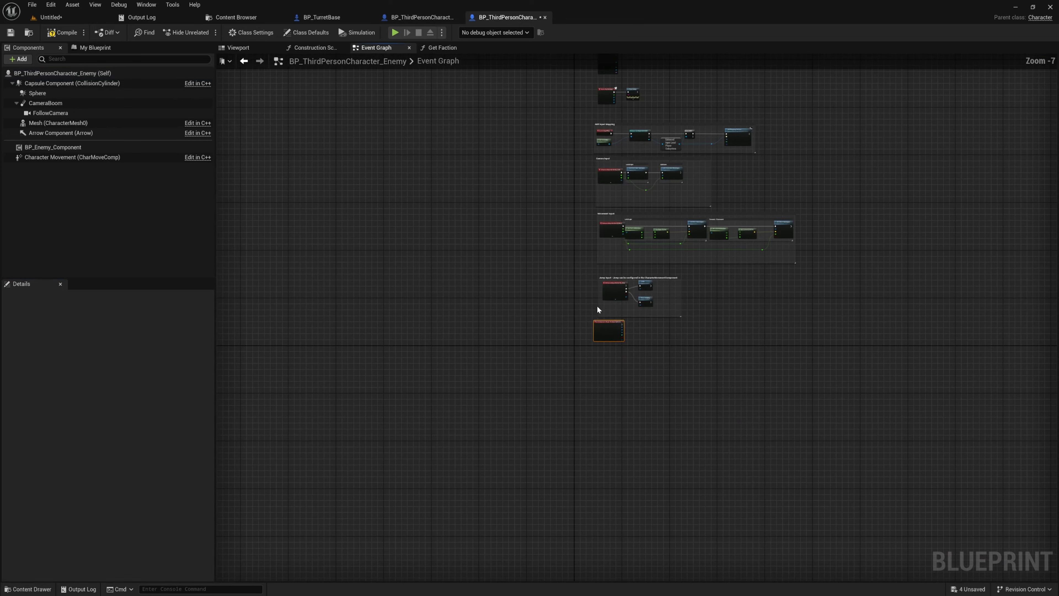
scroll(570, 167, "up", 8)
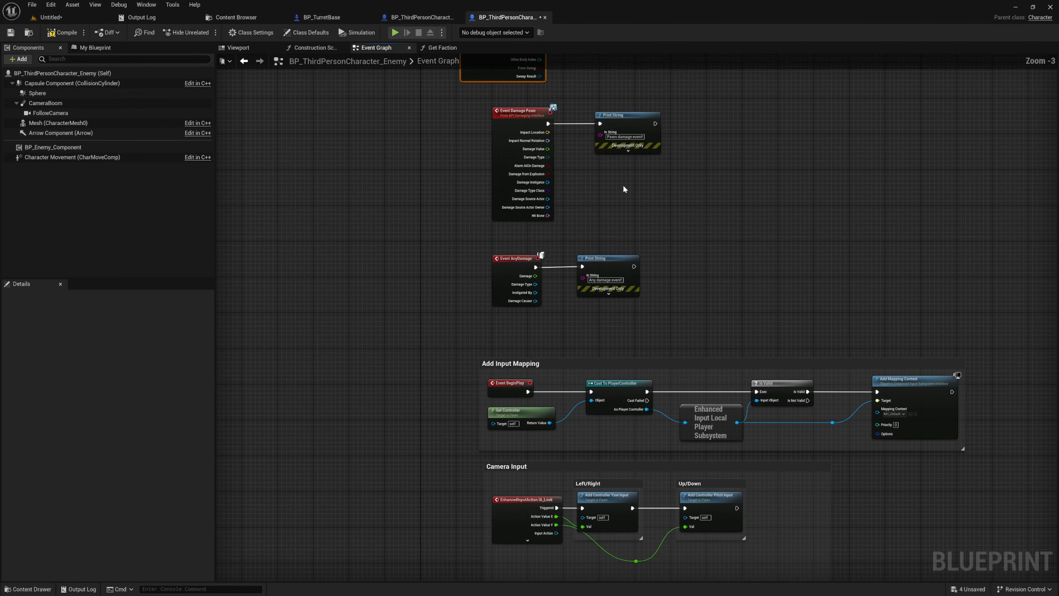
scroll(580, 256, "up", 3)
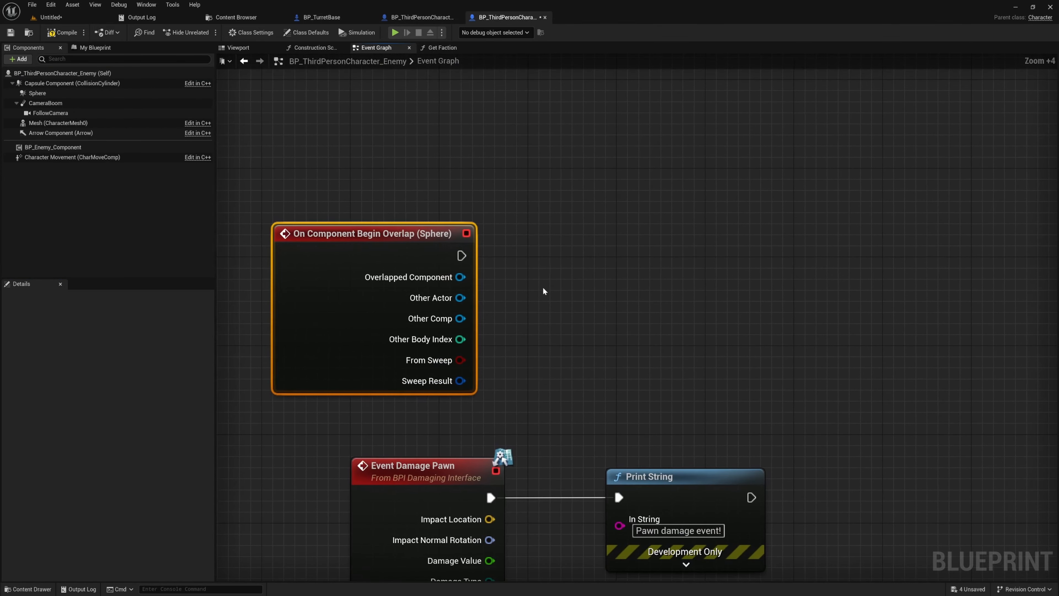
Step: Add a Get Faction message from the overlap event's Other Actor and align it beside the event
left_click_drag(460, 298, 555, 271)
type("get fact")
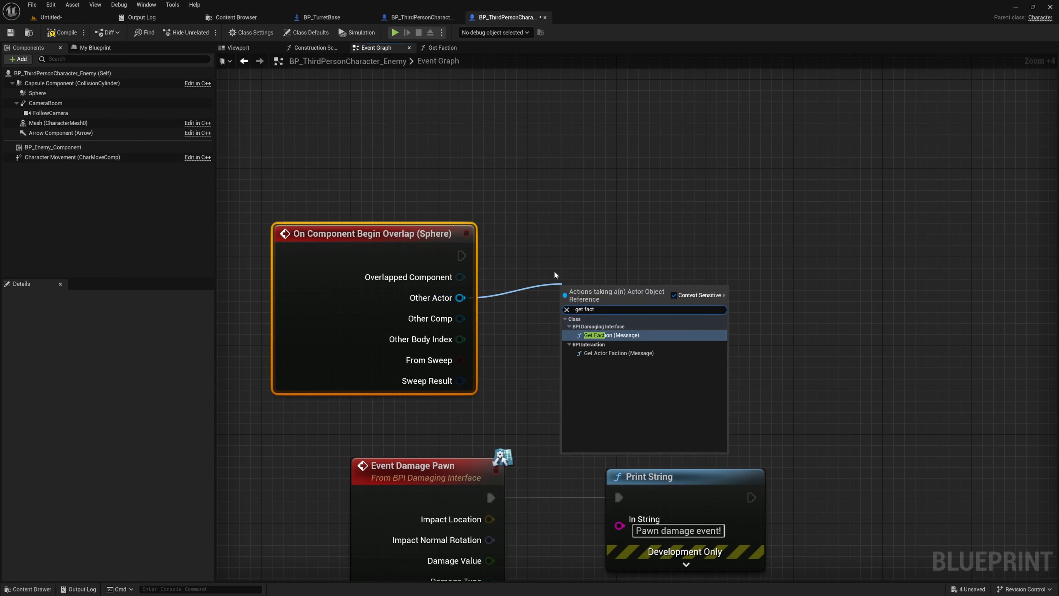
key("Return")
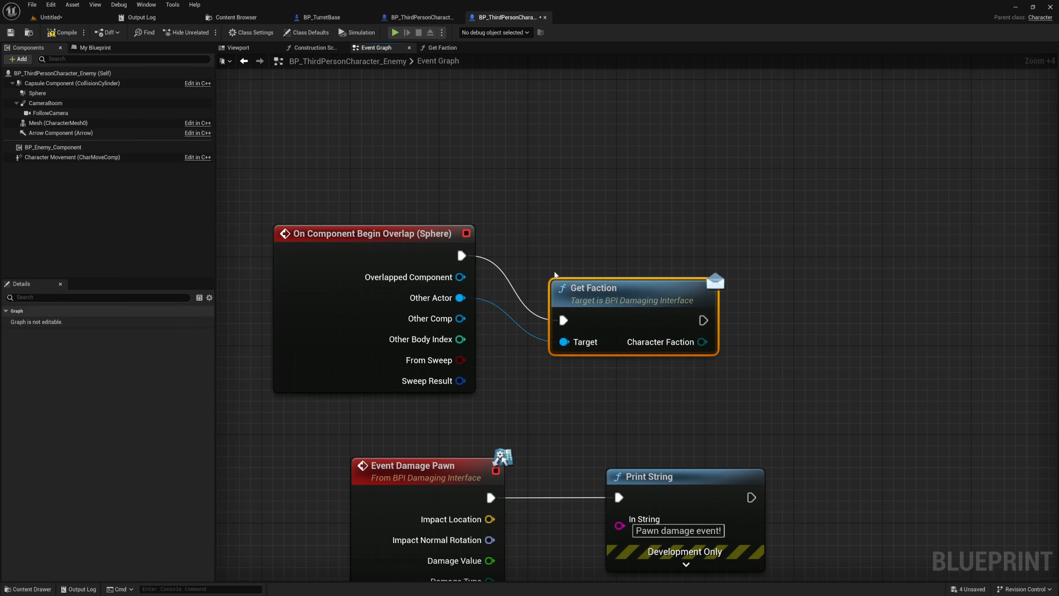
left_click_drag(653, 309, 642, 243)
Step: Add a Switch on E_Faction driven by Get Faction's Character Faction output and align it beside that node
left_click_drag(691, 275, 750, 279)
type("sw")
left_click(820, 334)
right_click_drag(820, 334, 685, 354)
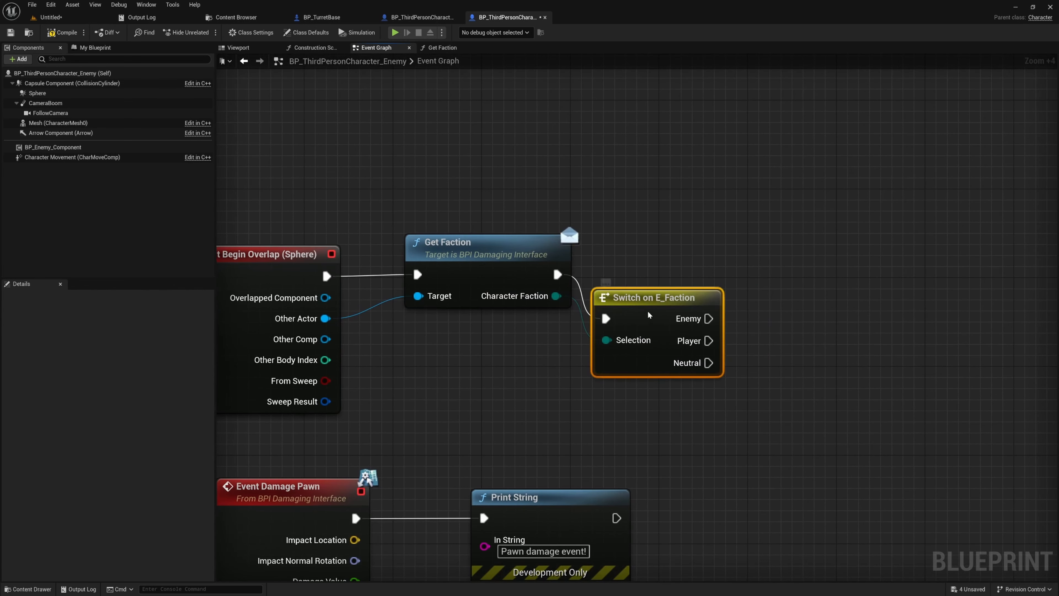
left_click_drag(648, 313, 673, 274)
Step: Search the actions available for Other Actor for "is player" and "player", and examine the matching nodes and casts
right_click_drag(462, 367, 637, 355)
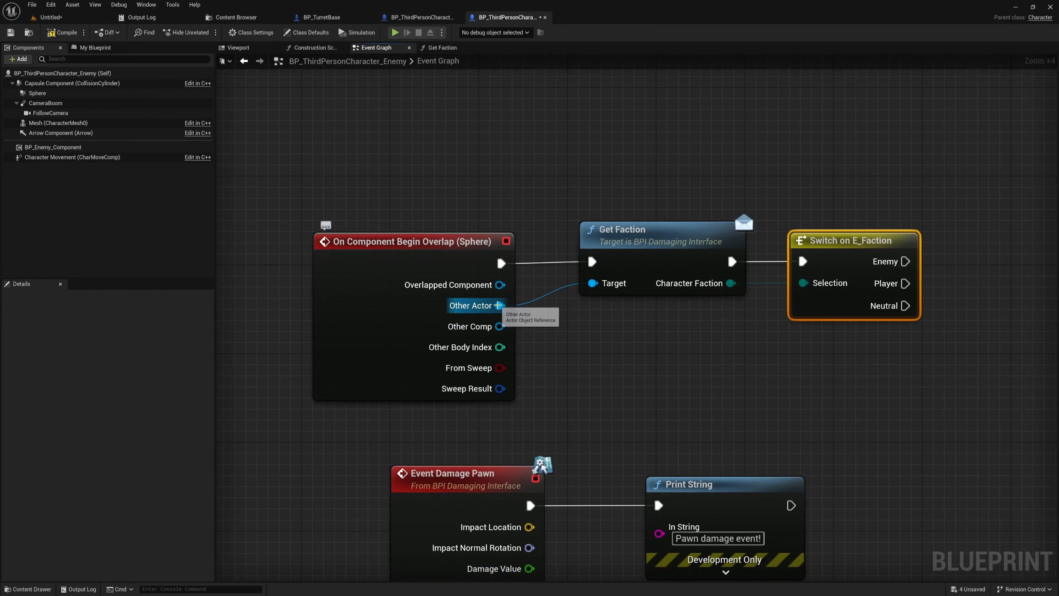
left_click_drag(500, 305, 618, 376)
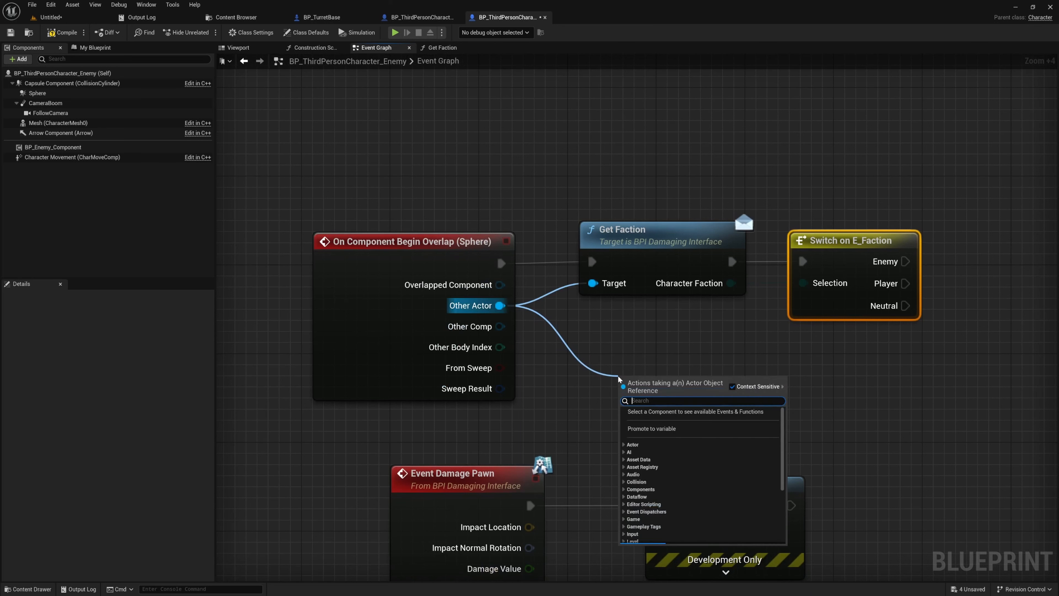
type("is")
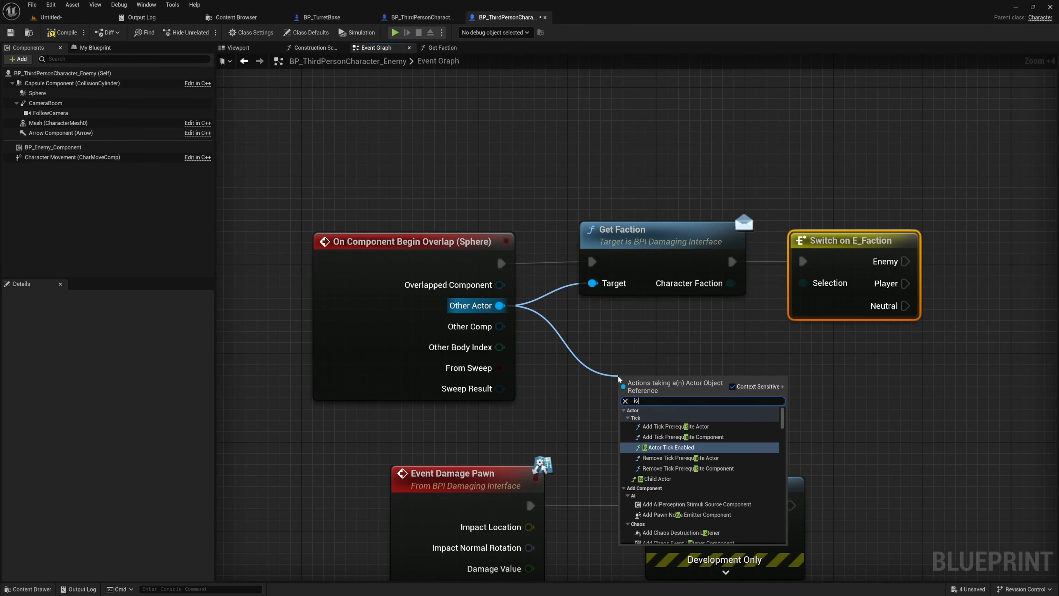
type(" player")
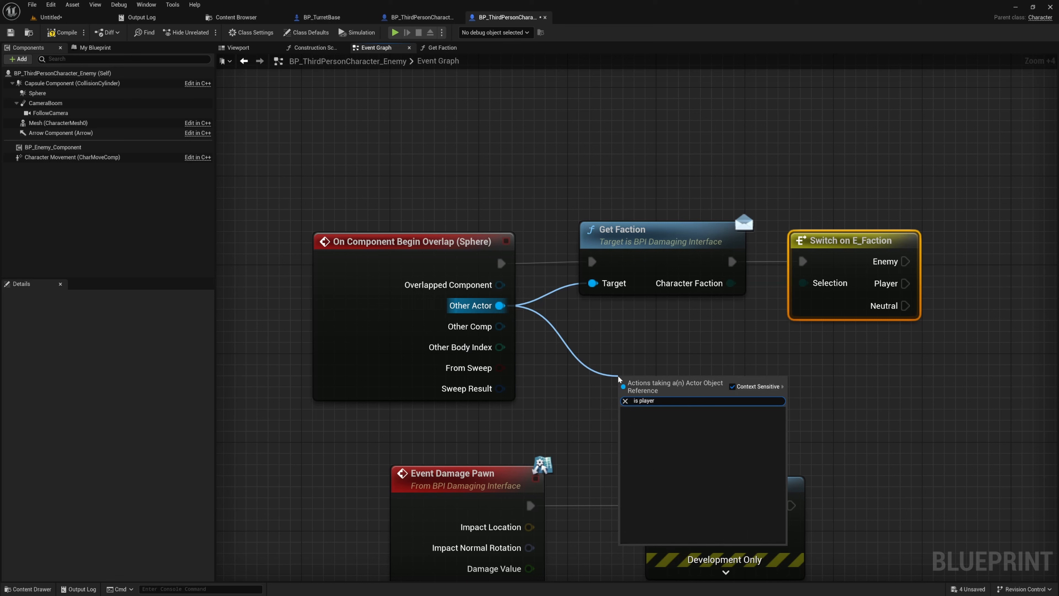
key("BackSpace")
key("BackSpace")
key("BackSpace")
key("BackSpace")
key("BackSpace")
key("BackSpace")
key("BackSpace")
key("BackSpace")
key("BackSpace")
type("player")
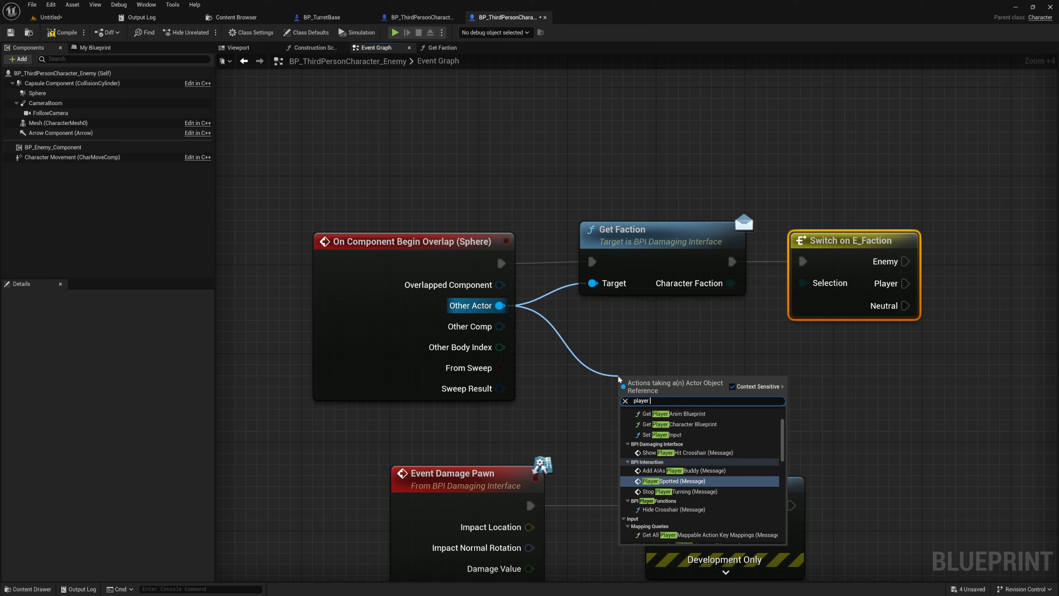
scroll(666, 480, "up", 3)
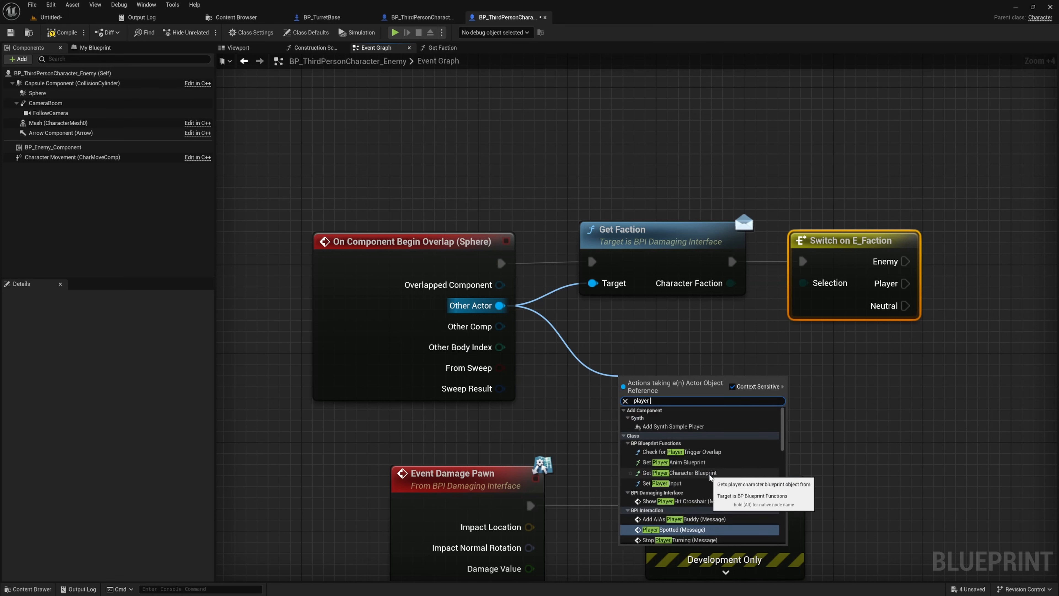
scroll(713, 480, "down", 6)
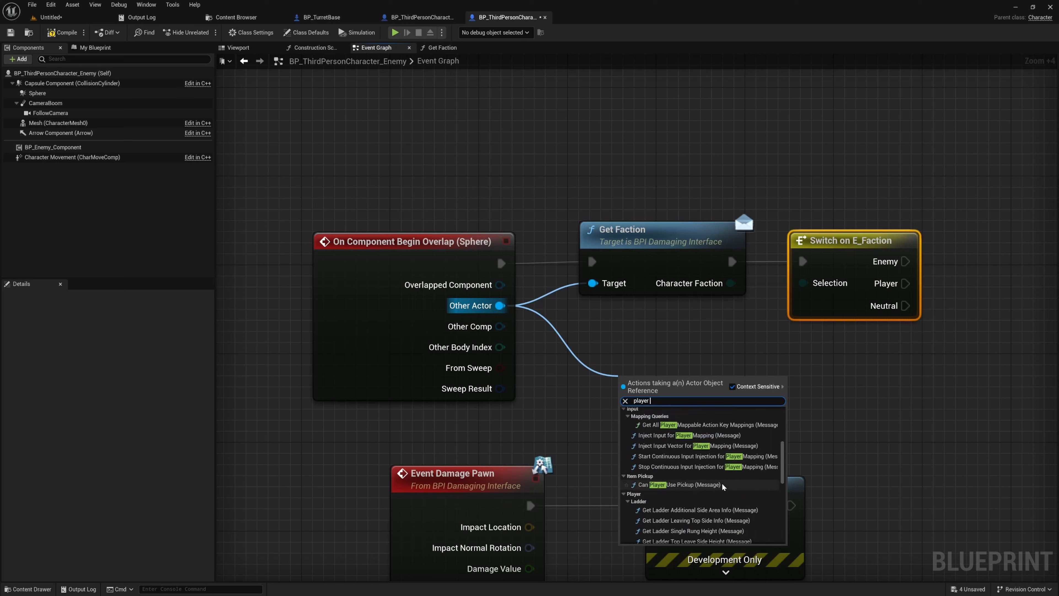
scroll(724, 483, "down", 8)
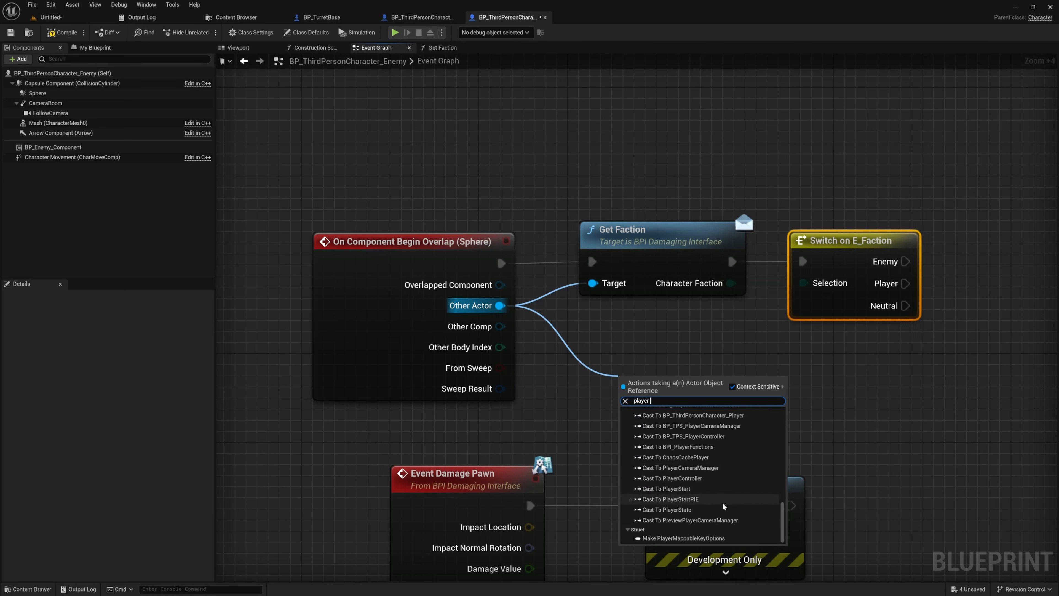
scroll(717, 500, "up", 2)
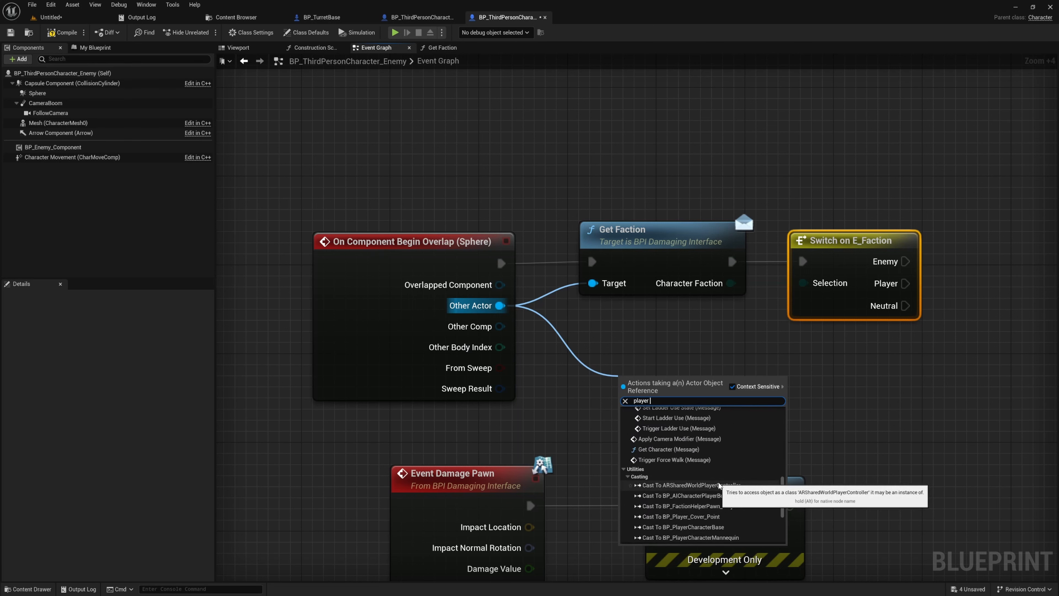
scroll(718, 485, "up", 4)
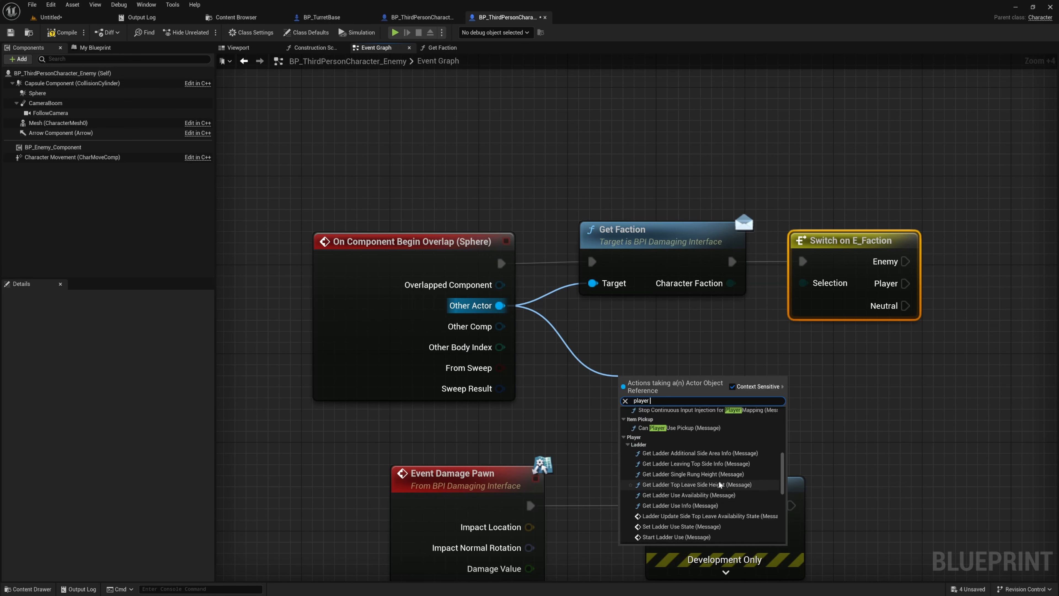
scroll(719, 484, "up", 5)
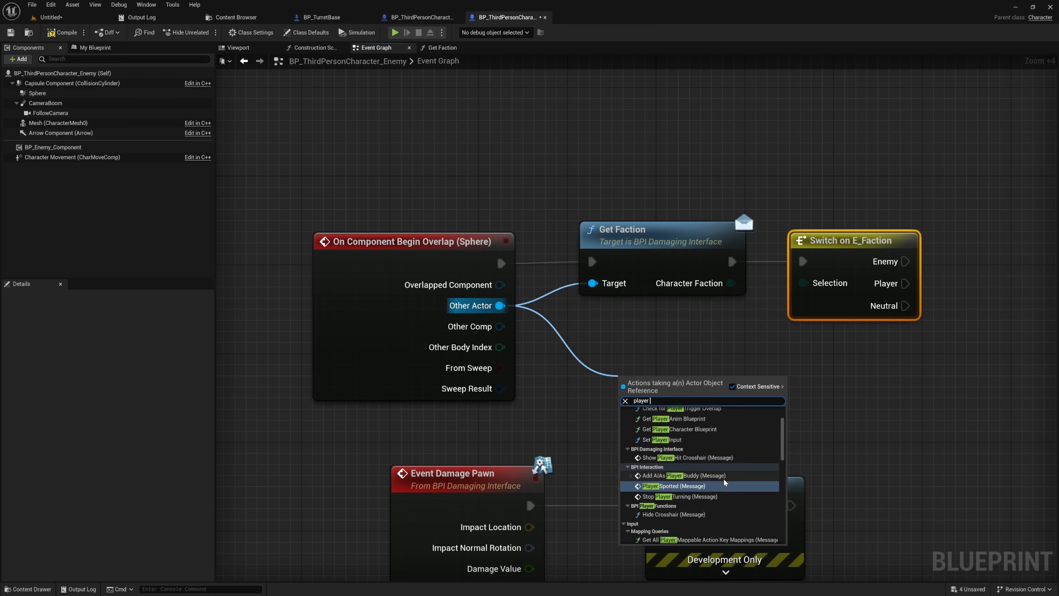
scroll(724, 482, "up", 1)
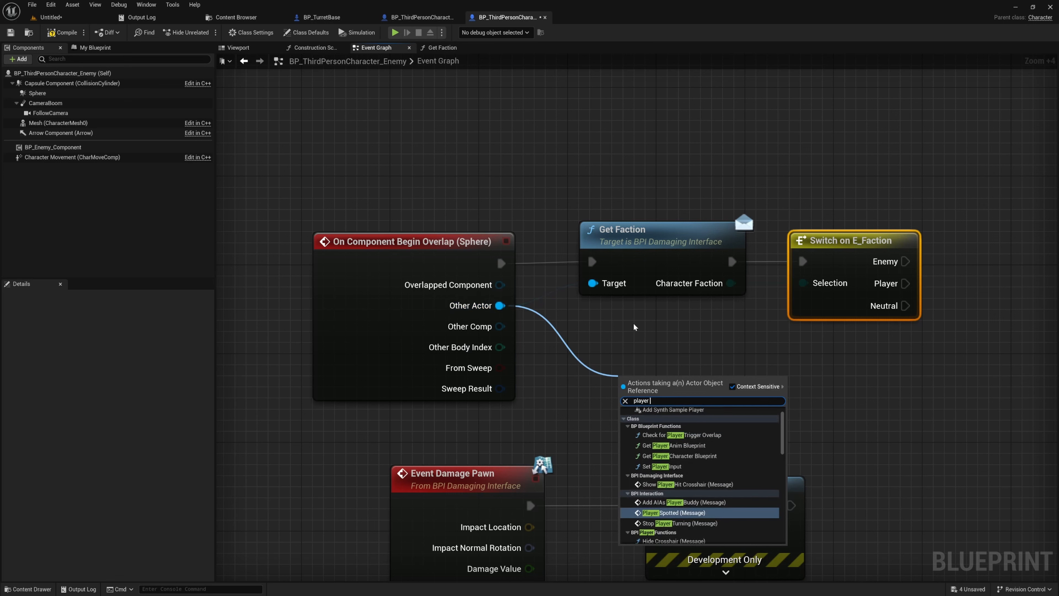
Step: Search the actions available for Other Actor for "get tag"
key("BackSpace")
key("BackSpace")
key("BackSpace")
key("BackSpace")
key("BackSpace")
key("BackSpace")
type("get tag")
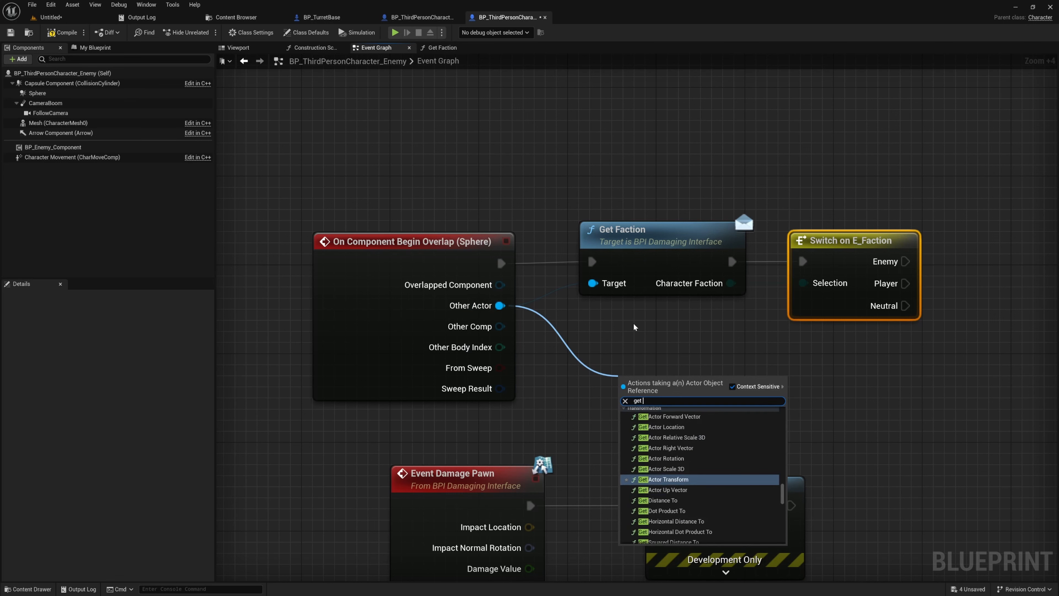
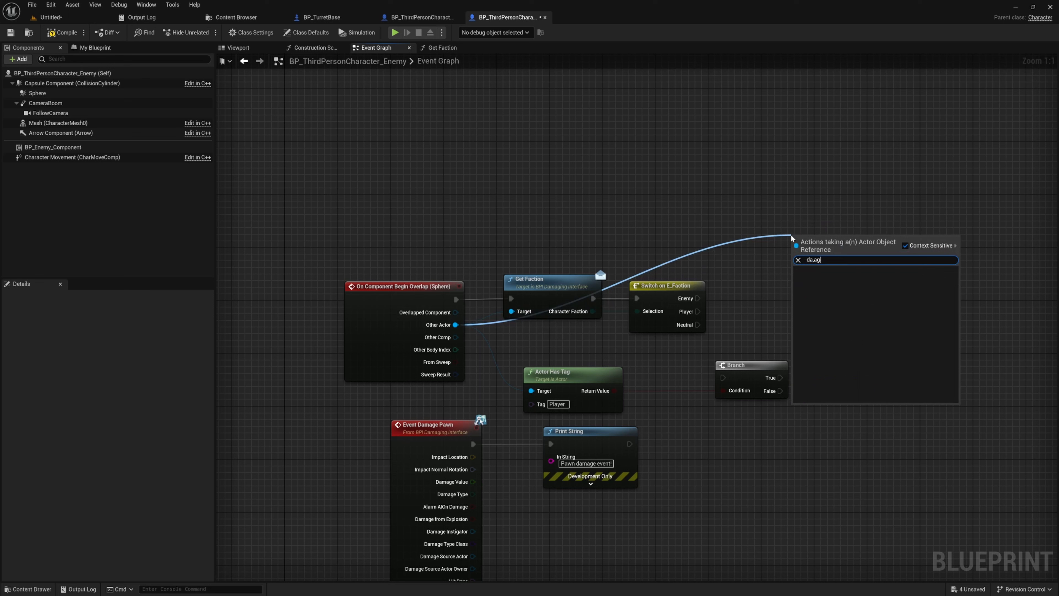
Step: Add an Apply Damage node with Other Actor as the Damaged Actor and place it above the Switch on E_Faction node
key("BackSpace")
key("BackSpace")
key("BackSpace")
type("me")
key("BackSpace")
key("BackSpace")
key("BackSpace")
key("BackSpace")
type("apply")
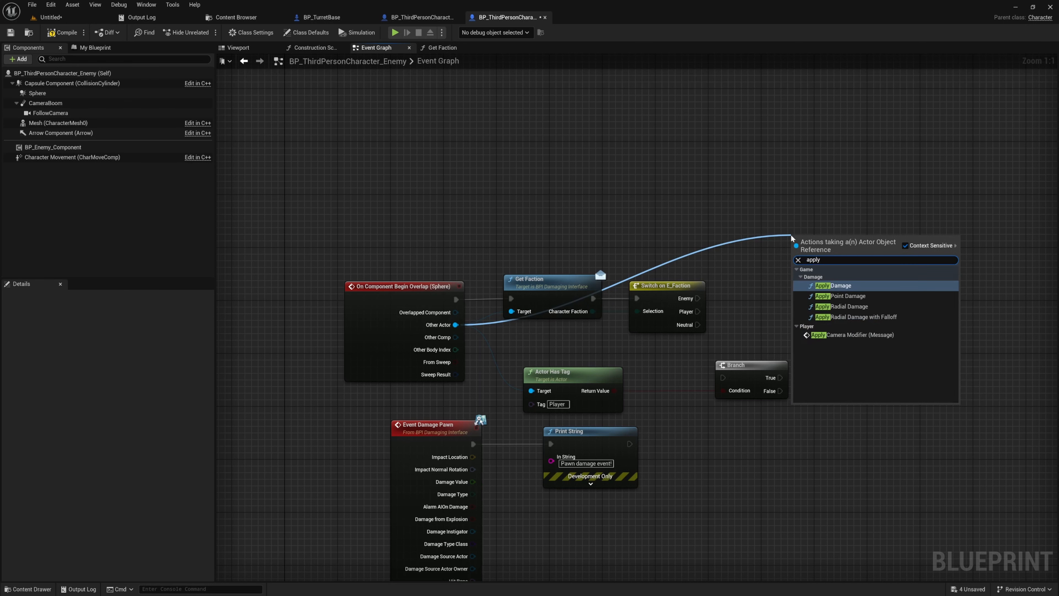
left_click(833, 285)
left_click_drag(854, 300, 849, 166)
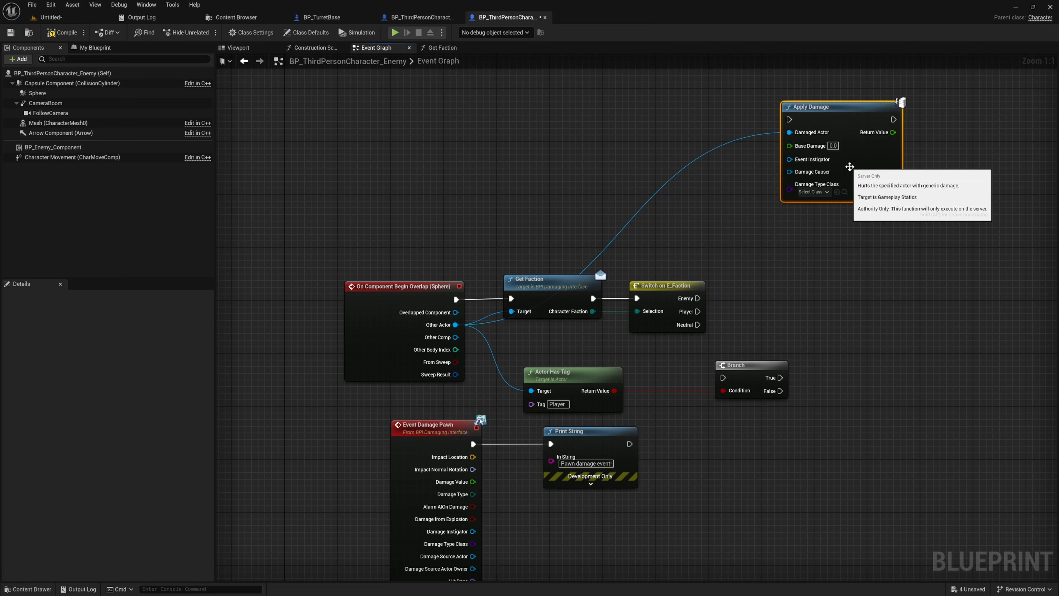
Step: Add a Damage Pawn interface message targeting Other Actor and place it clear of the Branch node
left_click_drag(455, 325, 793, 263)
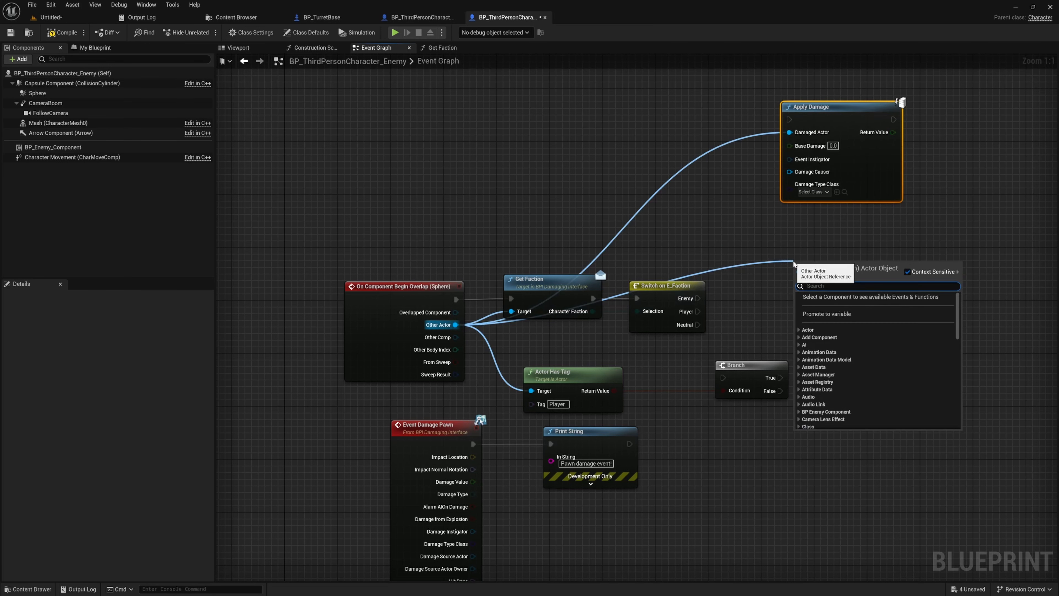
type("damage pawn")
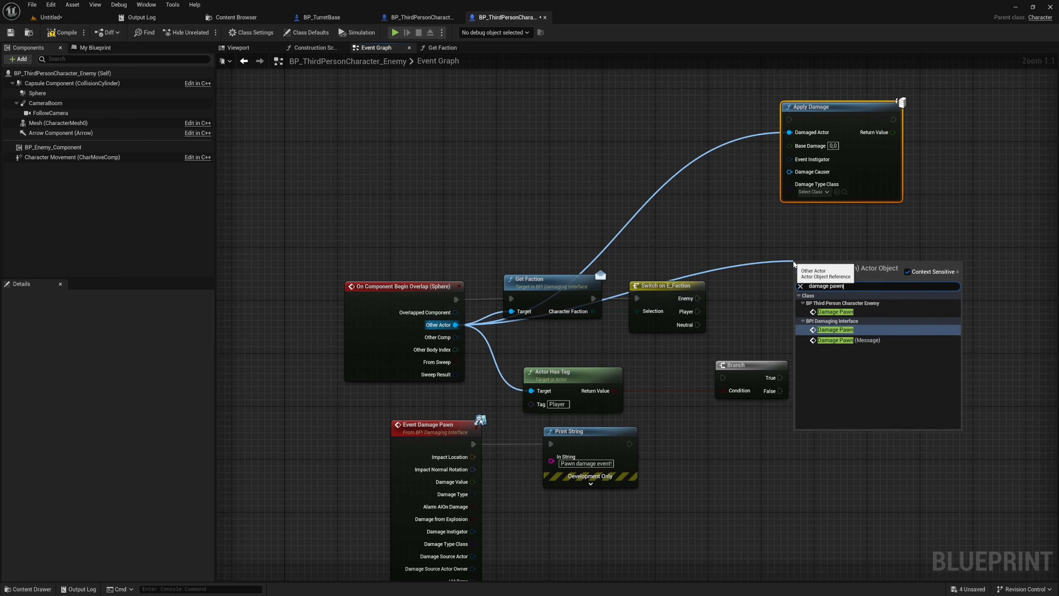
key("Down")
key("Return")
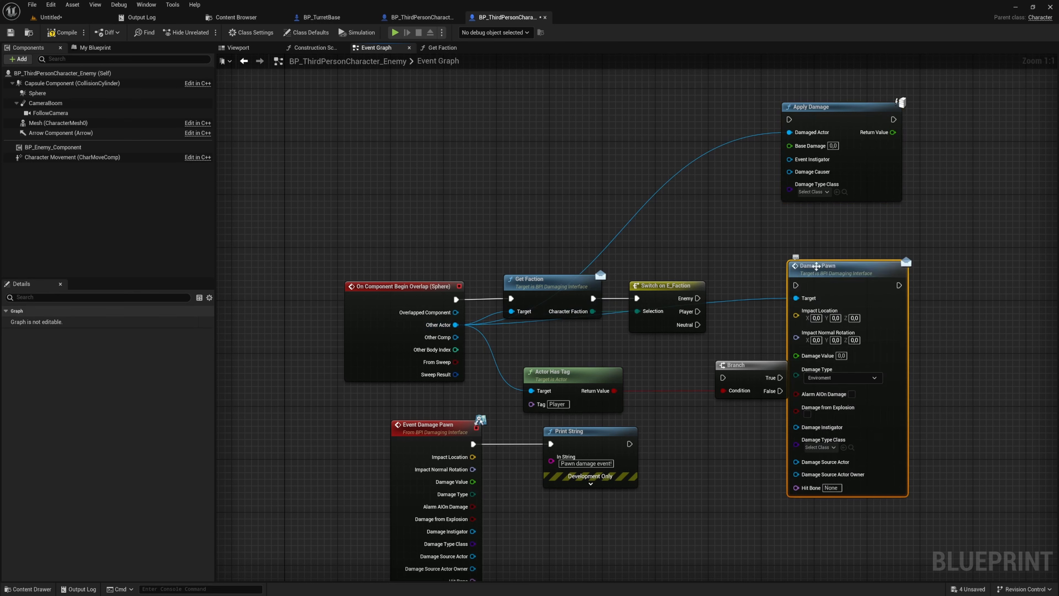
left_click_drag(816, 267, 875, 267)
Step: Run Damage Pawn from the Player output of Switch on E_Faction and set its Damage Value to 25
left_click_drag(682, 316, 849, 287)
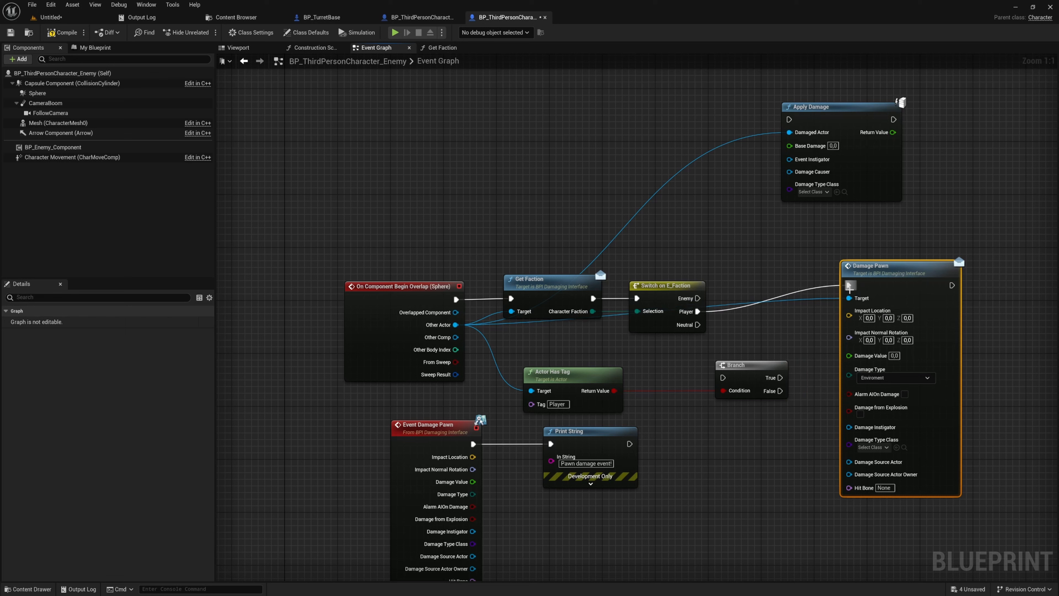
left_click(893, 355)
type("256")
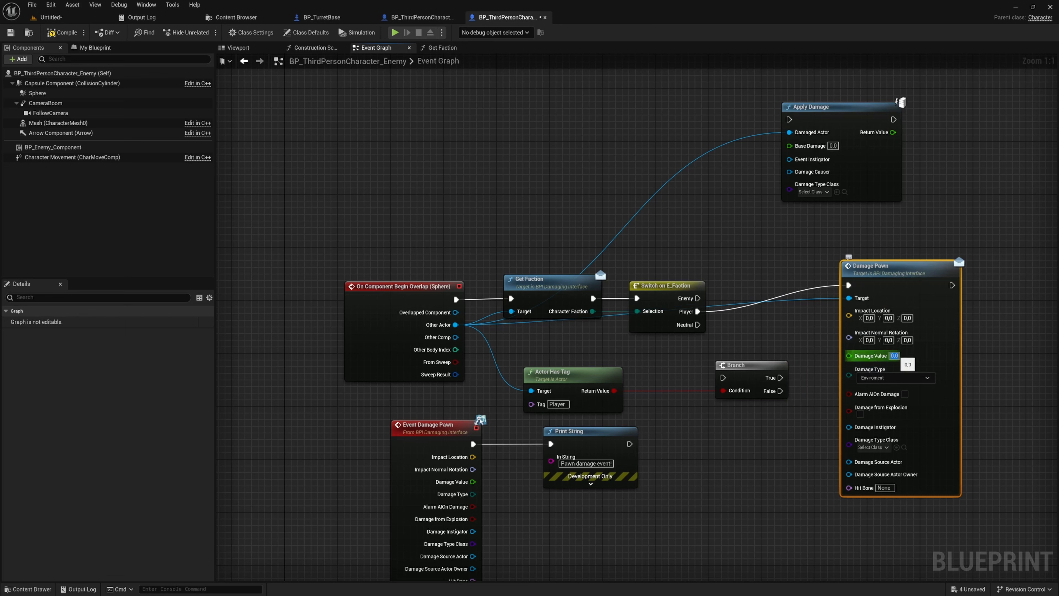
key("Return")
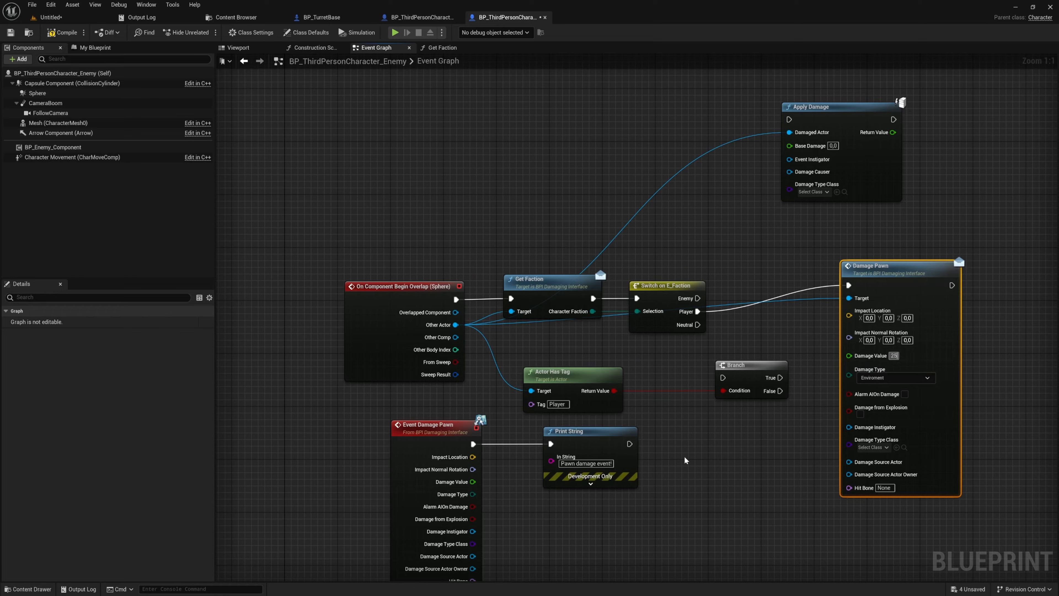
Step: Feed Damage Instigator on the Damage Pawn node from a Get Instigator node and set Damage Type Class to DT_BarrelExplosion
right_click_drag(766, 452, 843, 367)
left_click_drag(925, 342, 813, 358)
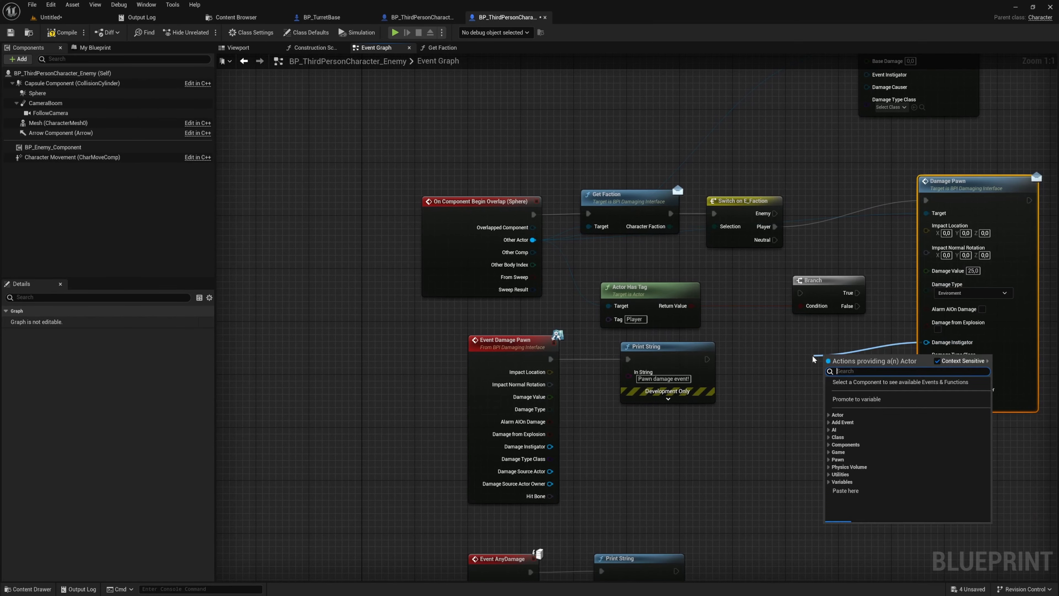
type("get ins")
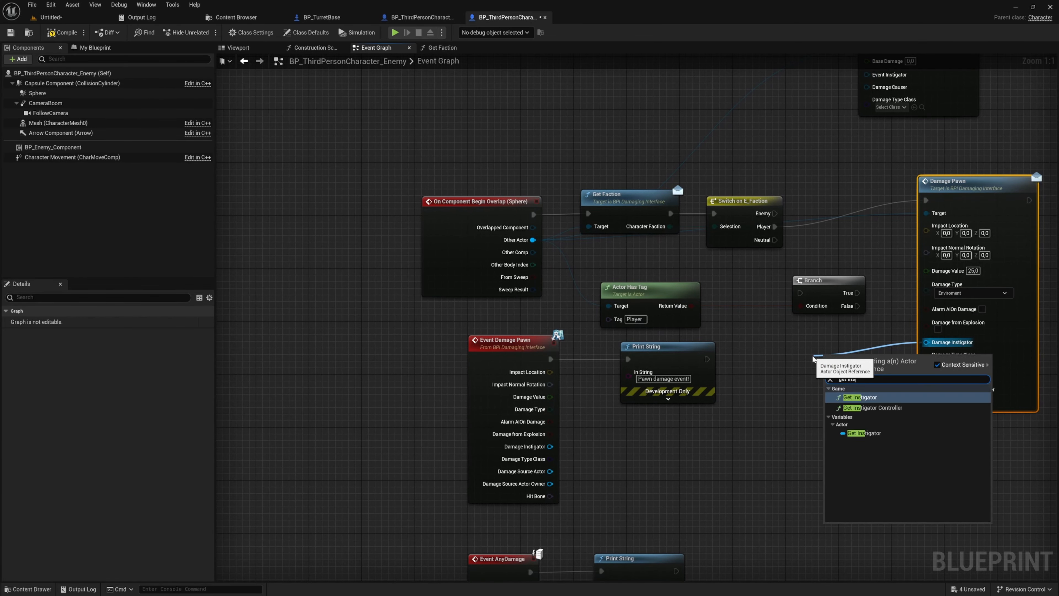
key("Return")
left_click_drag(861, 360, 823, 334)
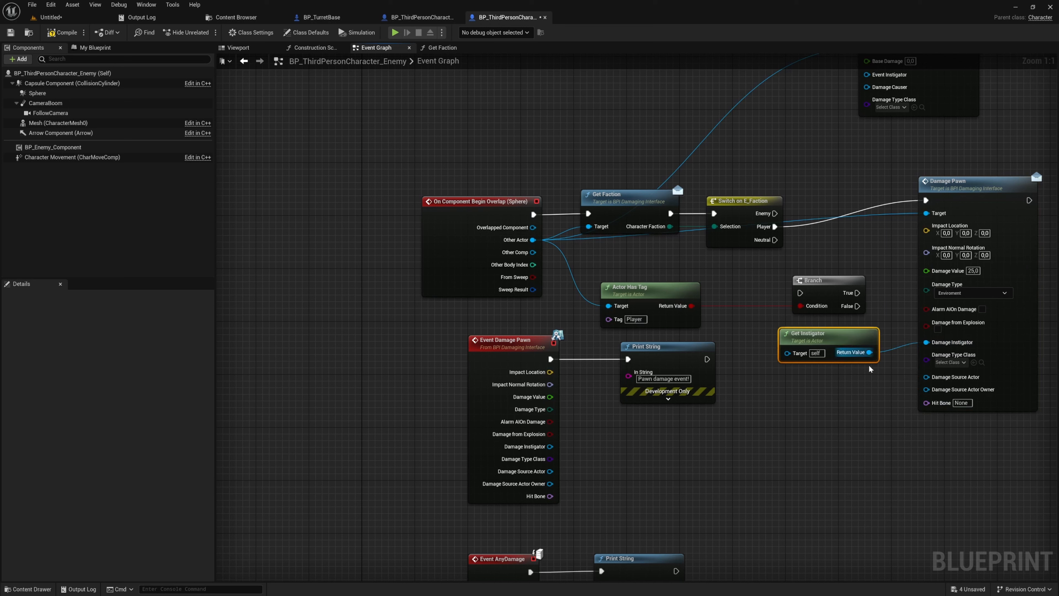
left_click(950, 362)
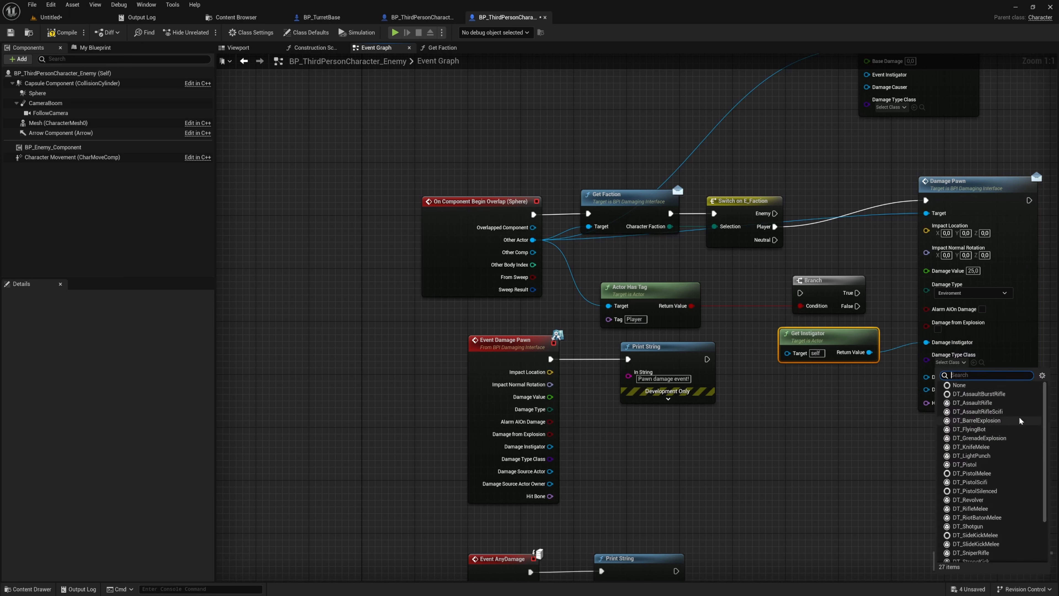
left_click(976, 420)
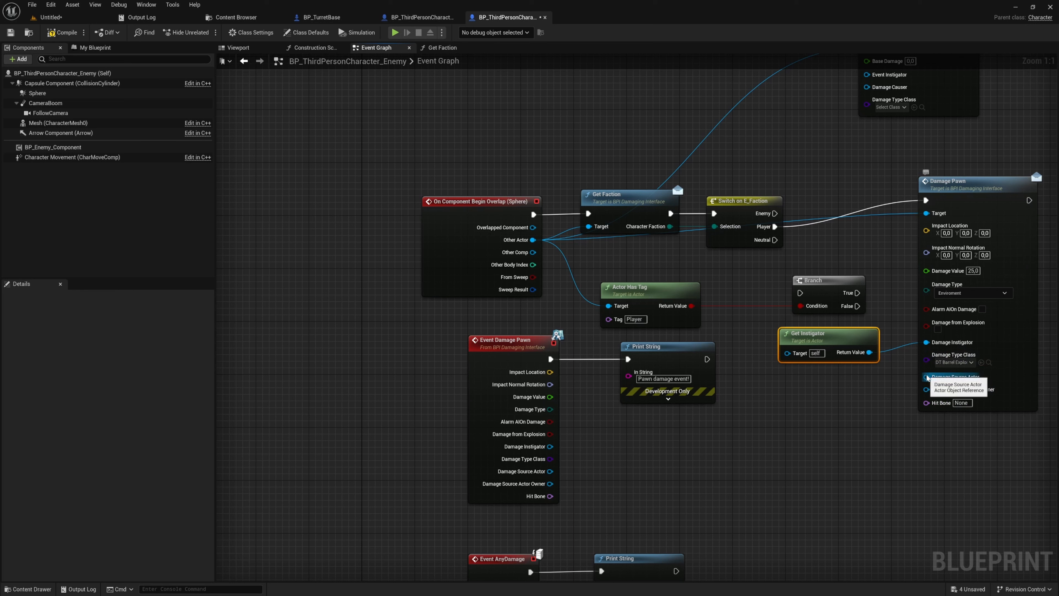
Step: Connect a Self reference to Damage Source Actor on the Damage Pawn node and save the blueprint
left_click_drag(926, 376, 823, 412)
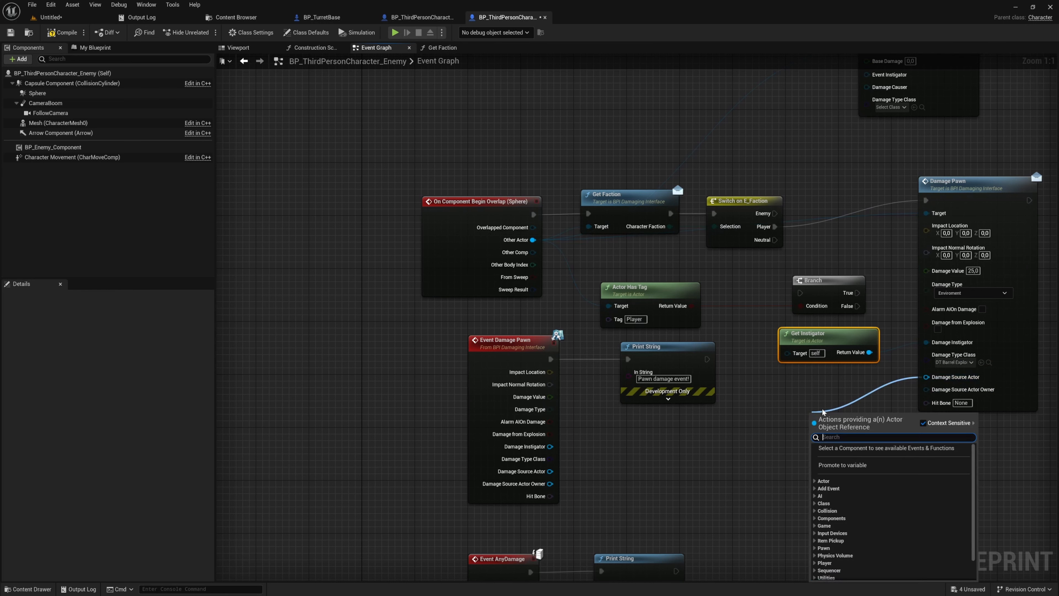
type("self")
key("Return")
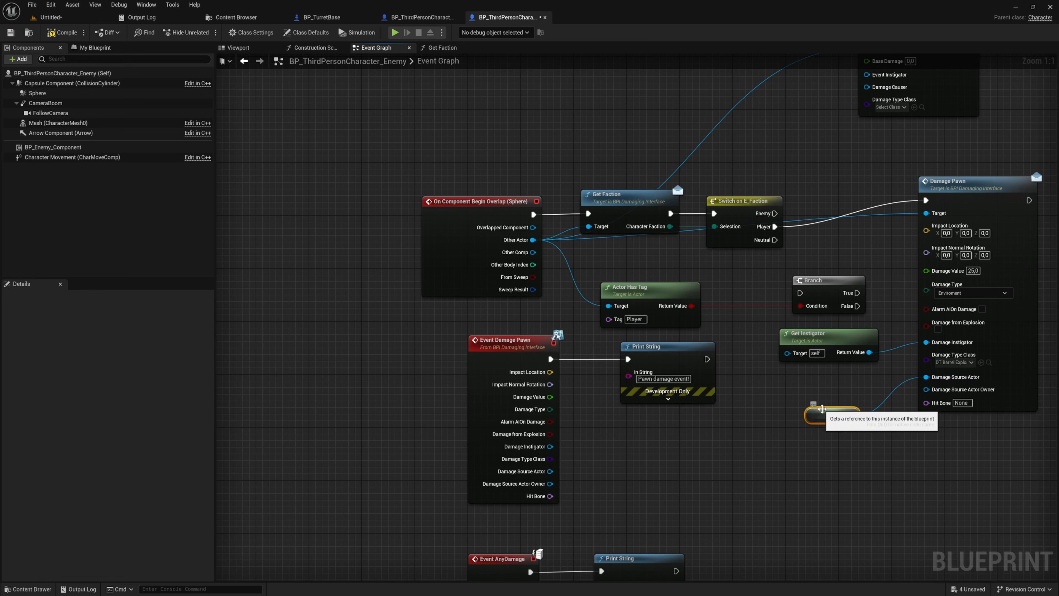
left_click(788, 426)
key("ctrl+s")
right_click_drag(792, 425, 819, 389)
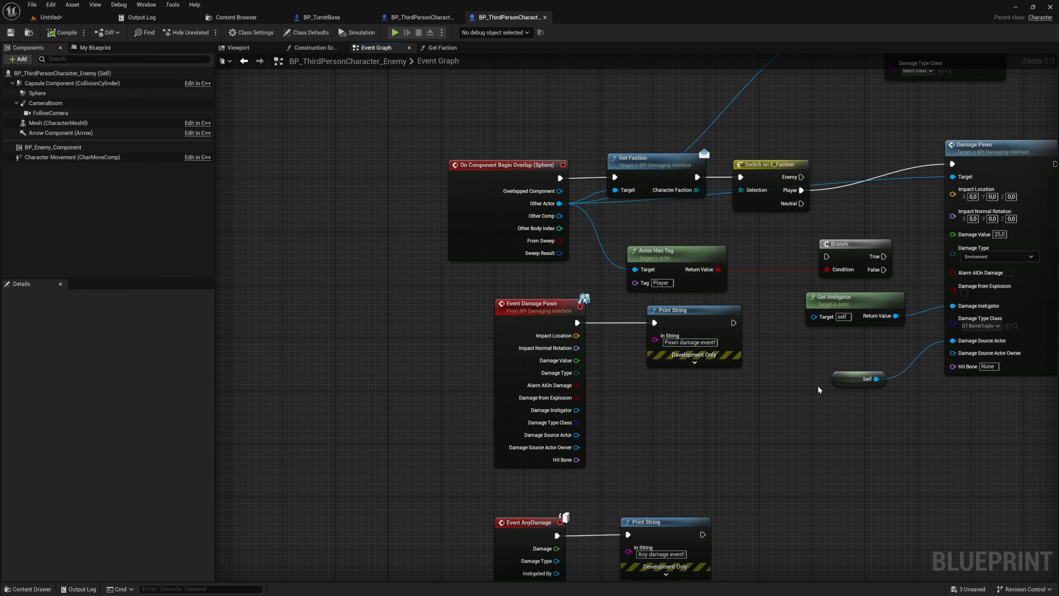
Step: Give the Sphere component Custom collision that overlaps Player_Mesh and ignores Human_AI_Capsule and Human_AI_mesh
left_click(50, 17)
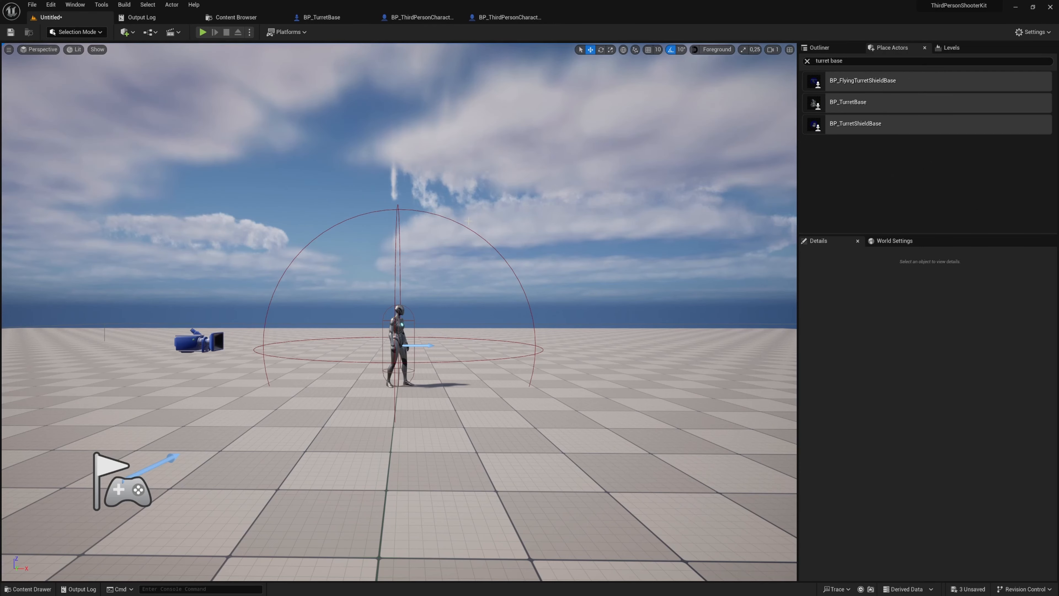
left_click(503, 17)
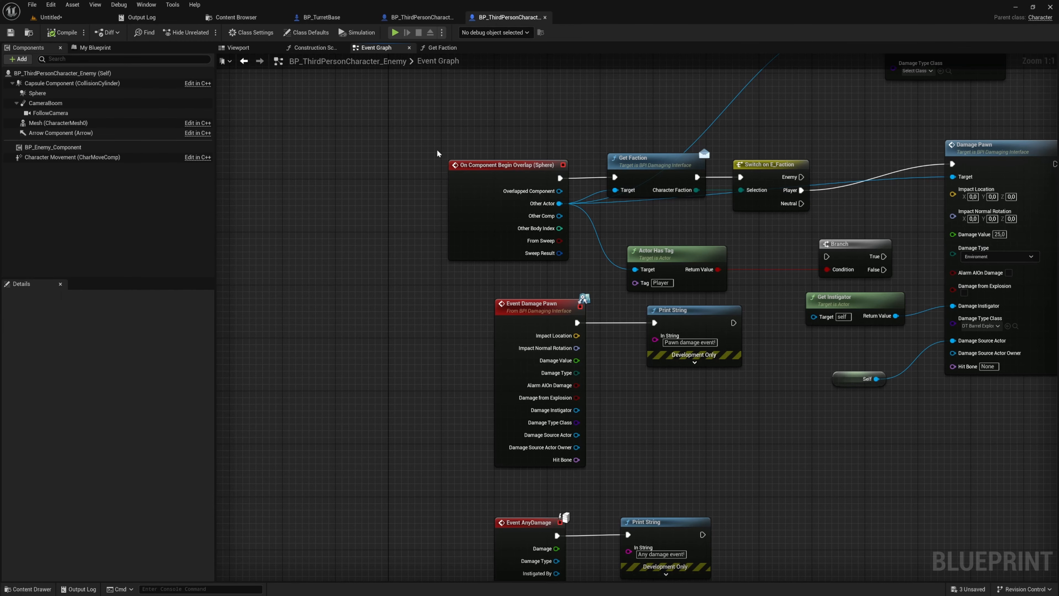
left_click(37, 93)
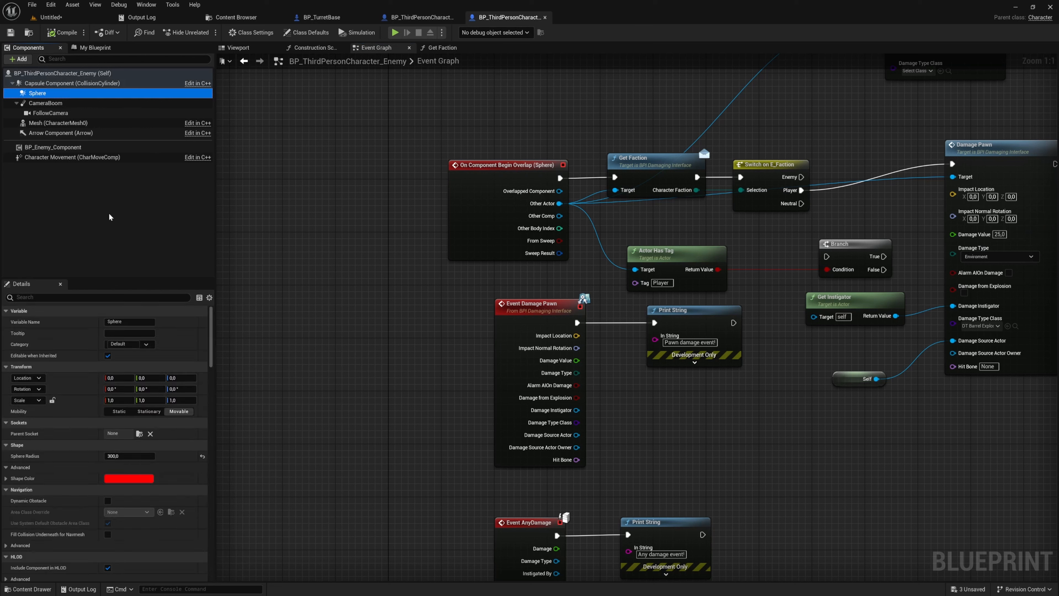
left_click(703, 143)
type("coll")
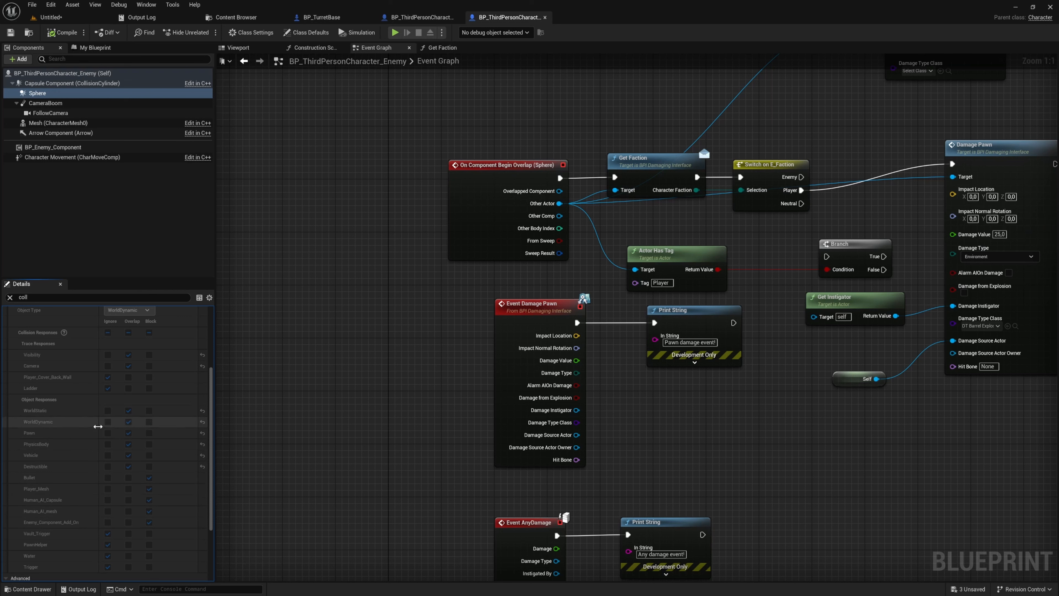
scroll(96, 419, "up", 4)
left_click(142, 376)
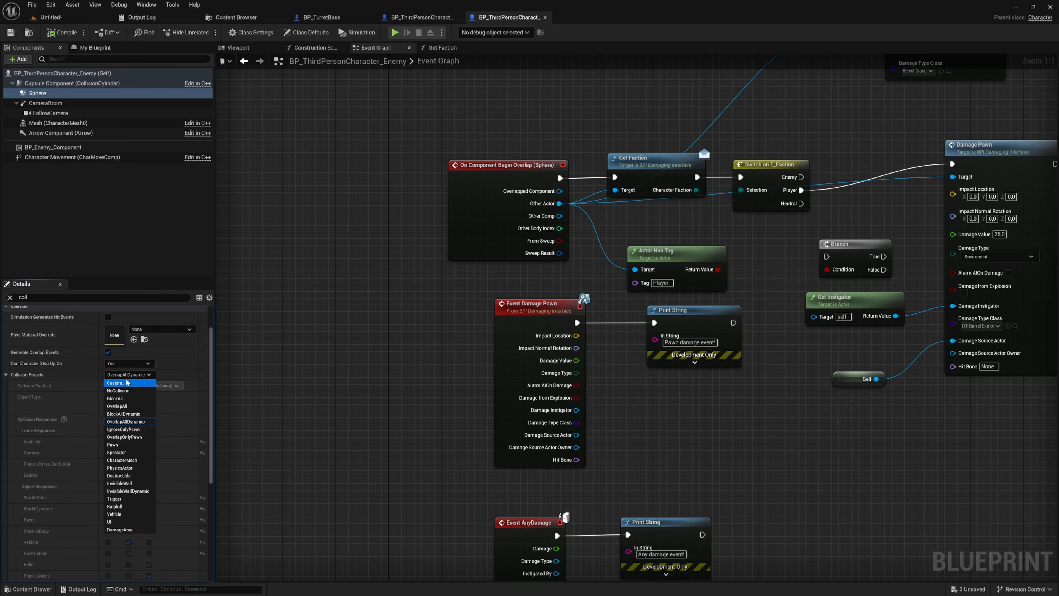
left_click(117, 383)
scroll(86, 448, "down", 5)
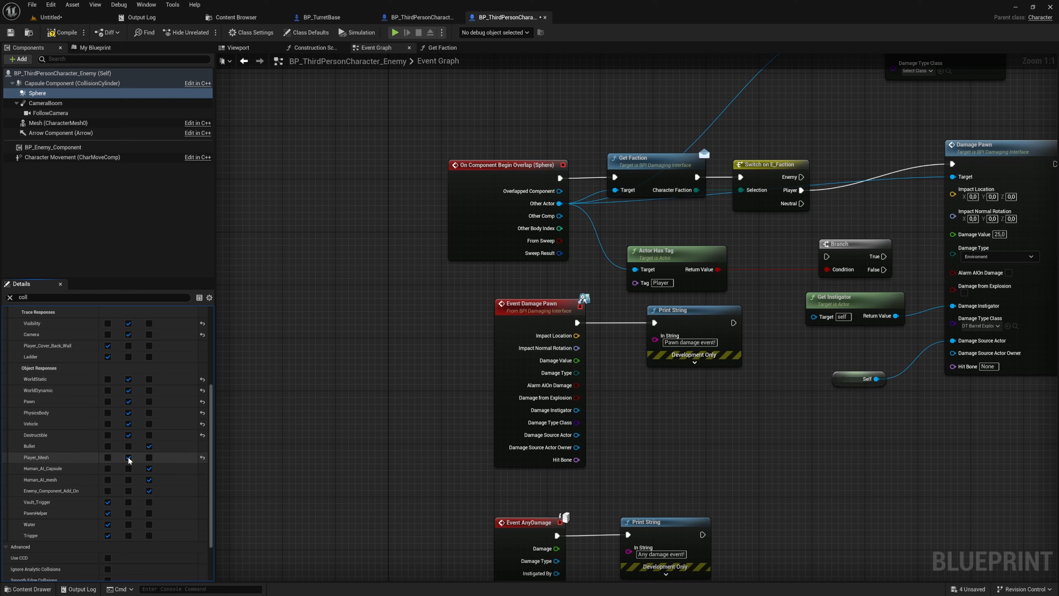
left_click(108, 480)
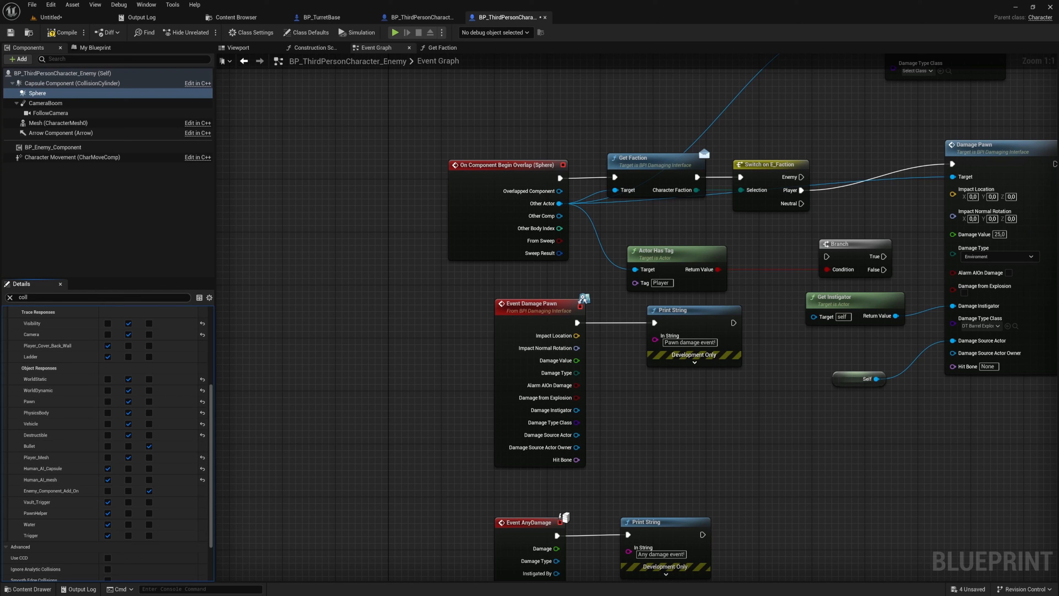
Step: Check the Sphere's Generate Overlap Events setting, and save and compile the enemy blueprint
type("gene")
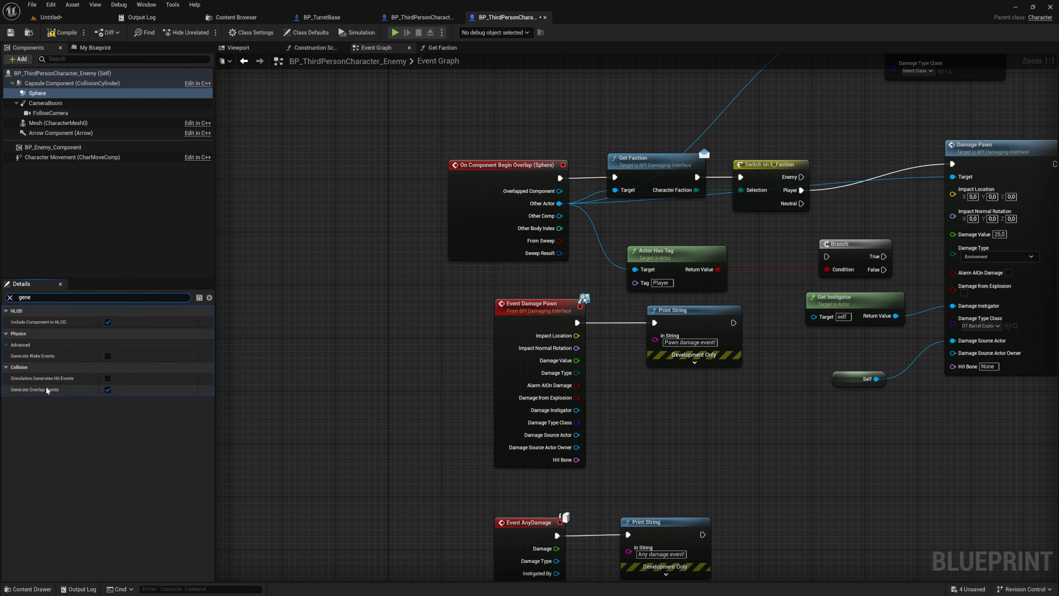
left_click(346, 236)
key("ctrl+s")
left_click(63, 32)
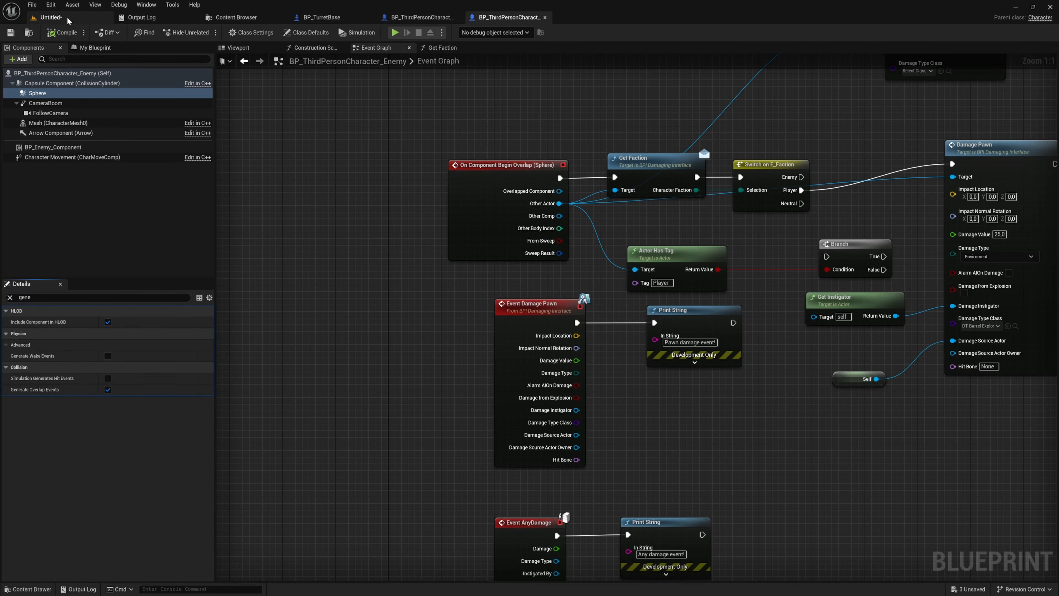
Step: Play the level and walk the player up to the custom enemy to test whether its sphere deals damage
left_click(52, 17)
key("alt+p")
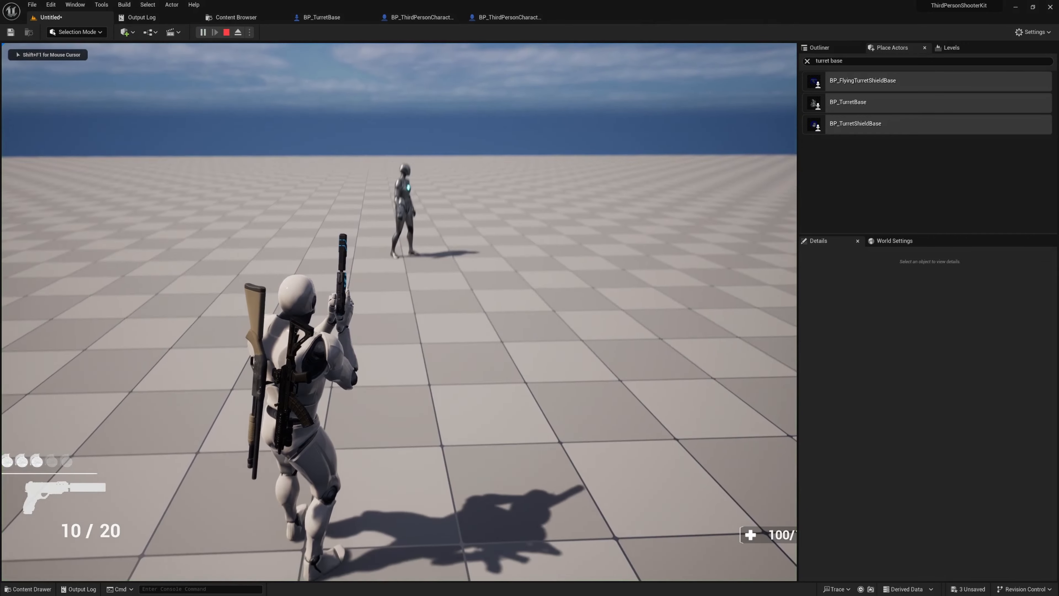
key("w")
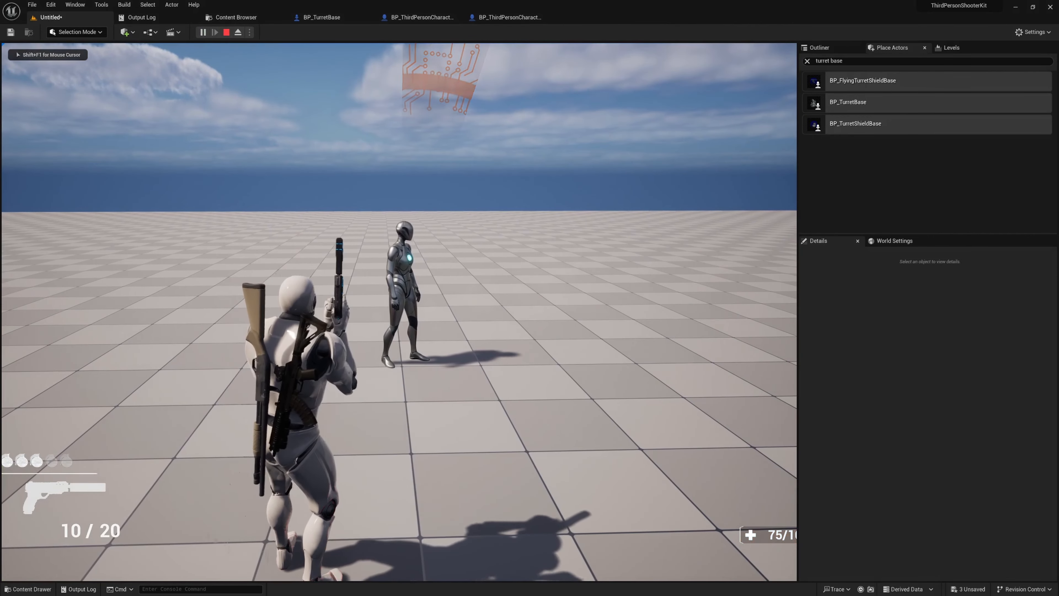
key("w")
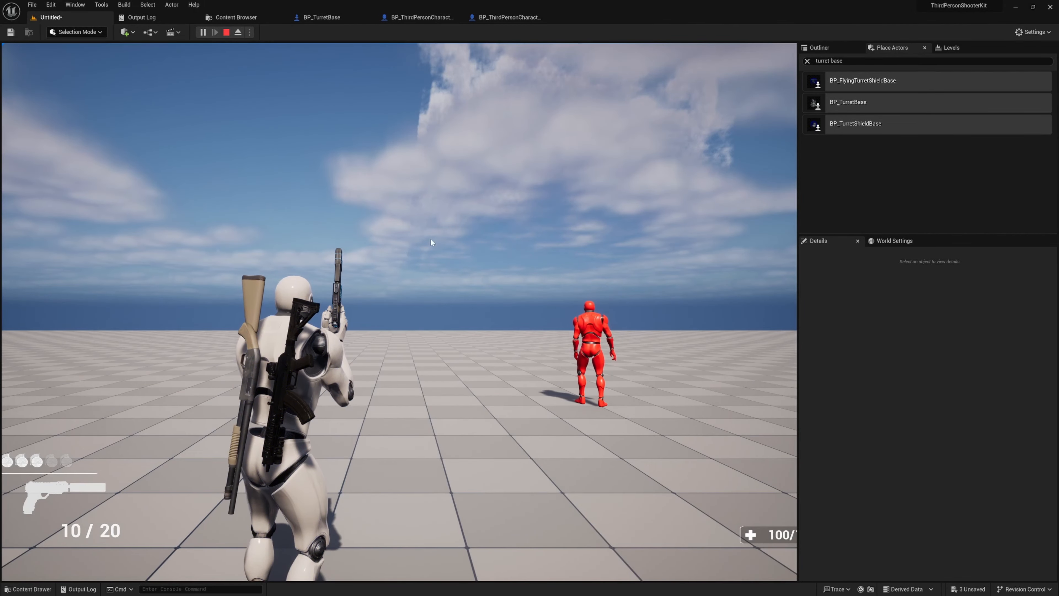
key("Escape")
Step: Move the BP_TurretBase turret across the level to stand near the custom enemy
key("s")
right_click_drag(446, 230, 404, 273)
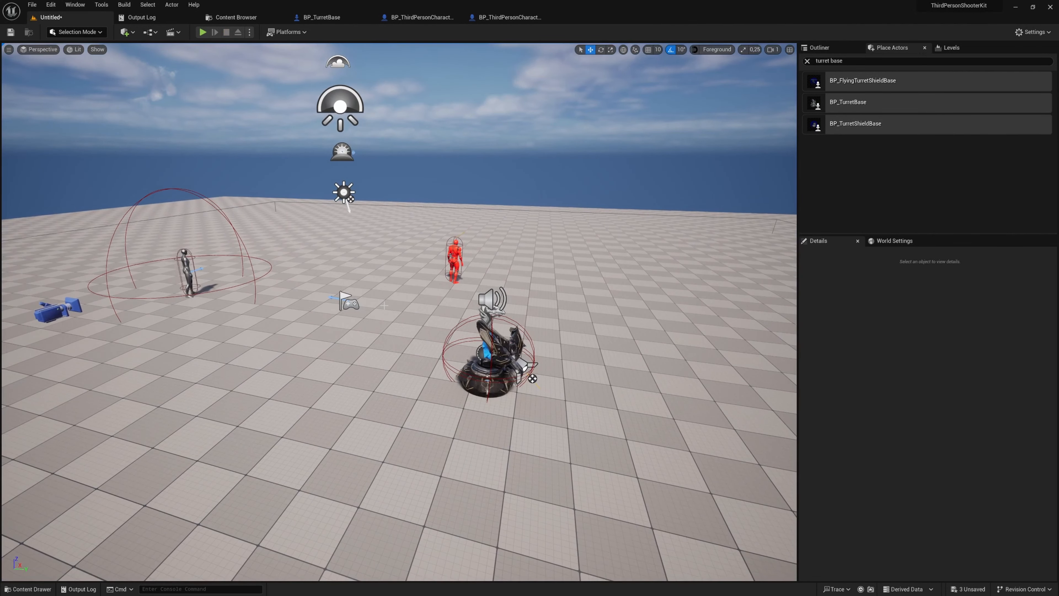
left_click(532, 378)
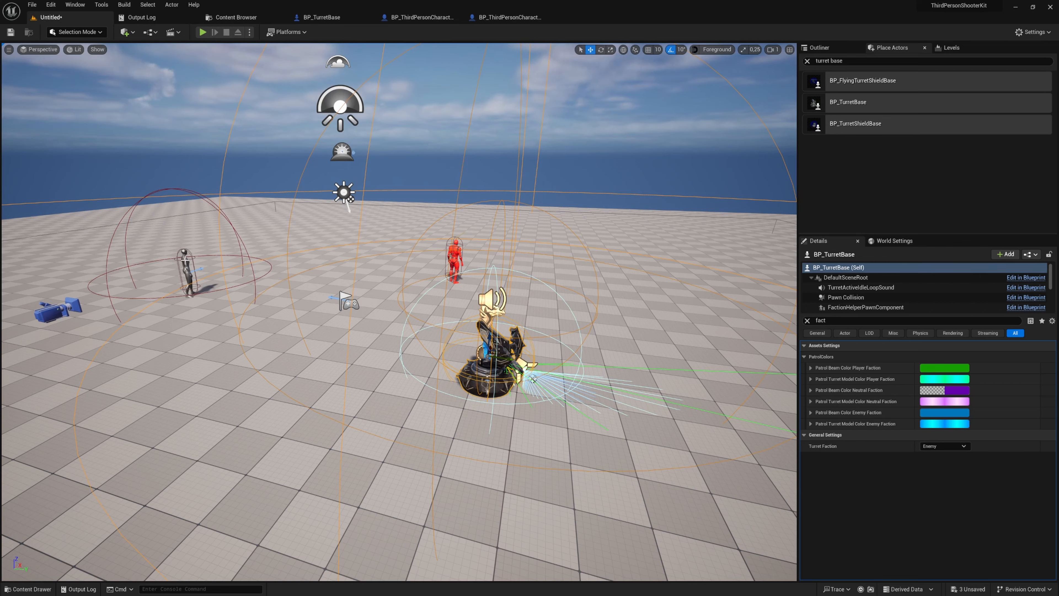
left_click(187, 270)
right_click_drag(187, 269, 183, 310)
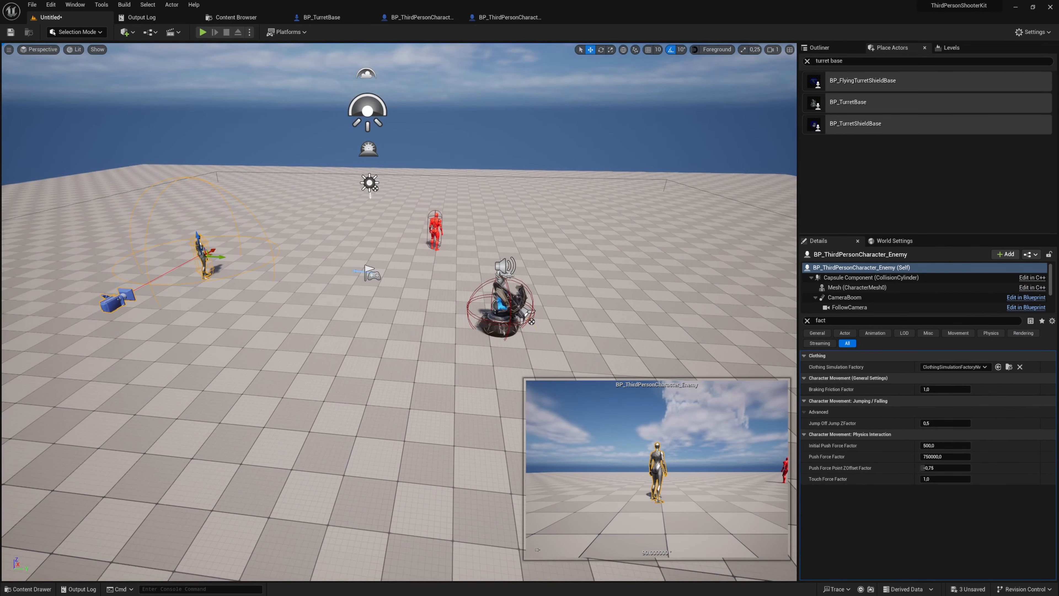
left_click(510, 312)
left_click_drag(532, 322, 71, 292)
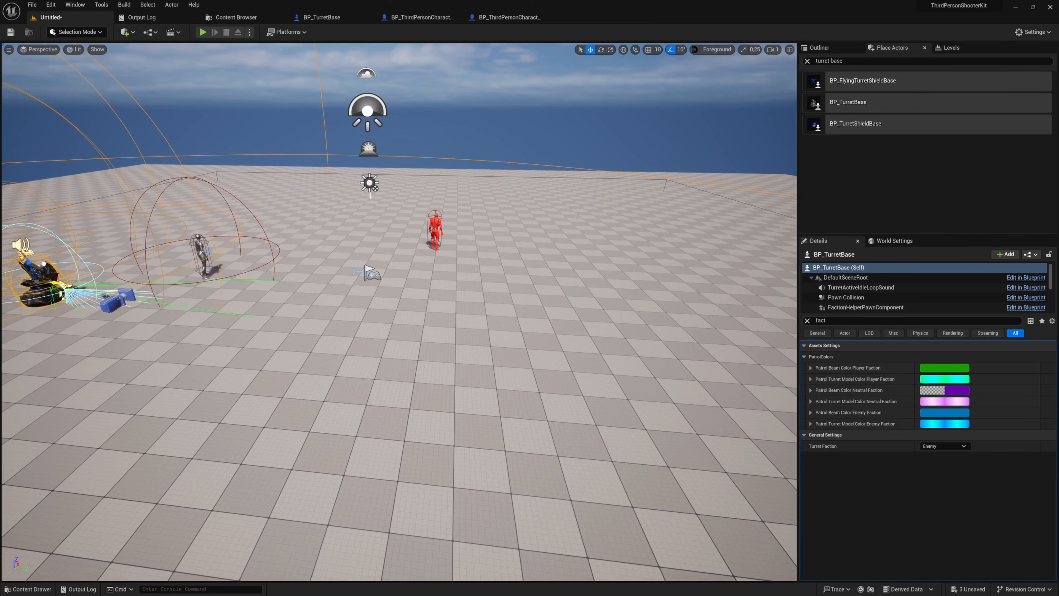
Step: Move the red BP_AICharacterMannequin farther away from the custom enemy
mouse_move(357, 247)
right_mouse_down()
mouse_move(287, 247)
mouse_move(375, 269)
mouse_move(358, 246)
right_mouse_up()
left_click(453, 253)
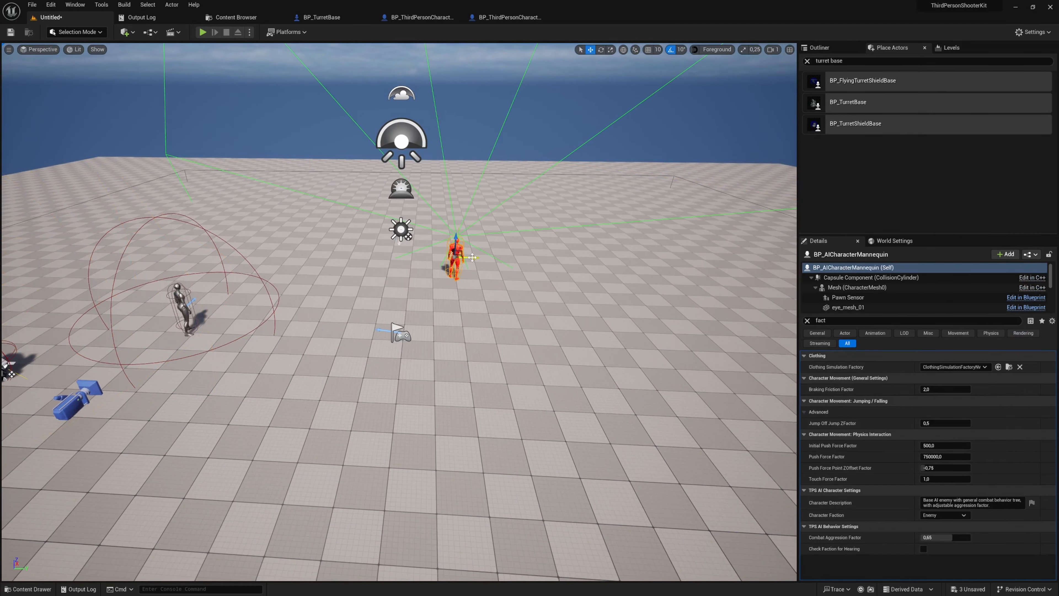
left_click_drag(471, 258, 777, 266)
Step: Enable Turret Auto Activate on the BP_TurretBase turret beside the custom enemy
right_click_drag(472, 324, 523, 344)
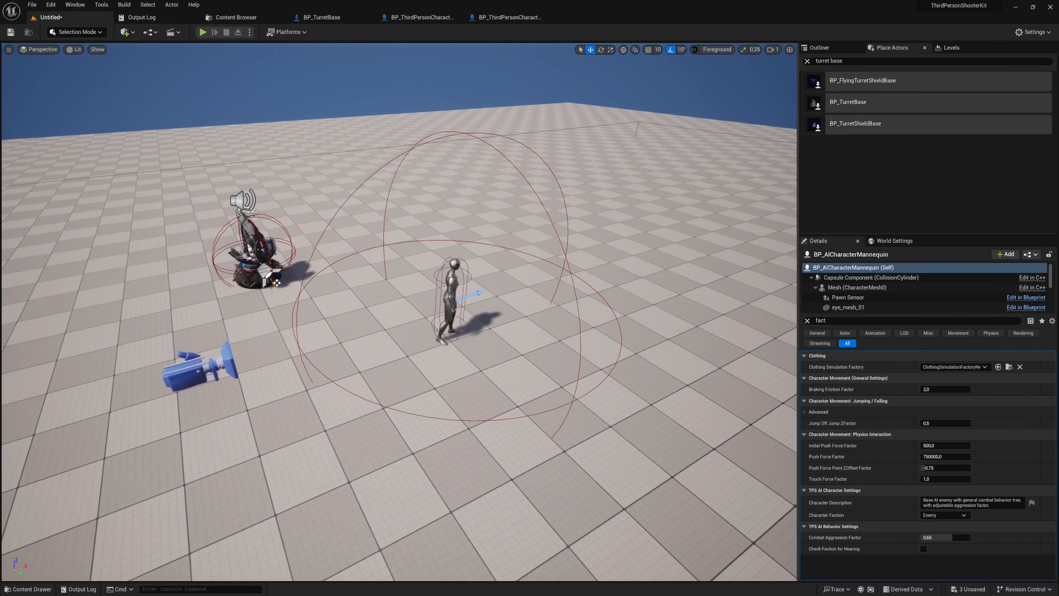
left_click(260, 250)
left_click(847, 321)
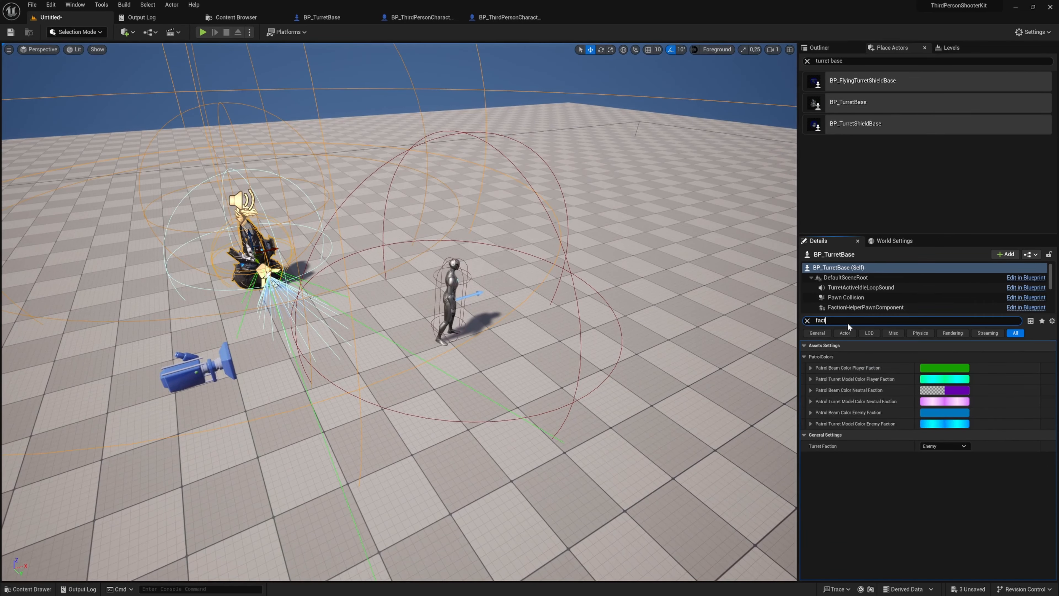
type("act")
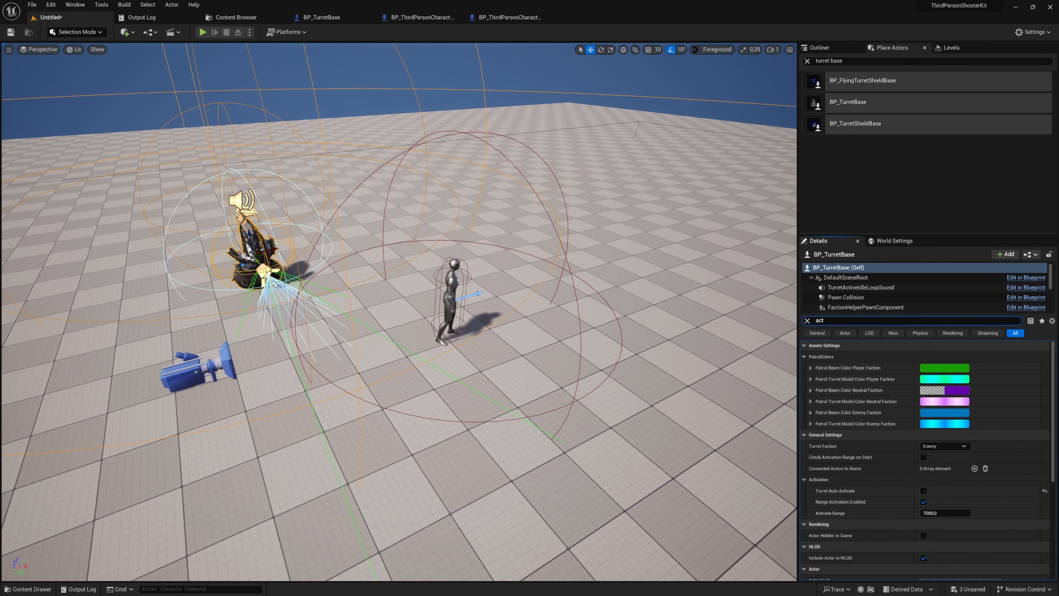
left_click(924, 491)
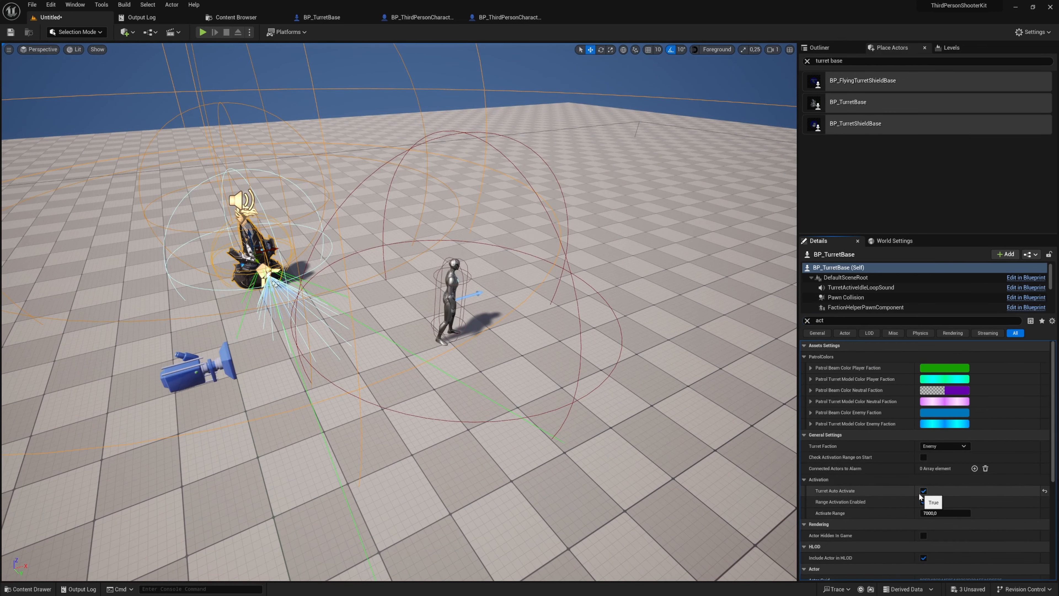
Step: Play the level to test how the auto-activated turret reacts to the player and the custom enemy
left_click(203, 32)
left_click(444, 331)
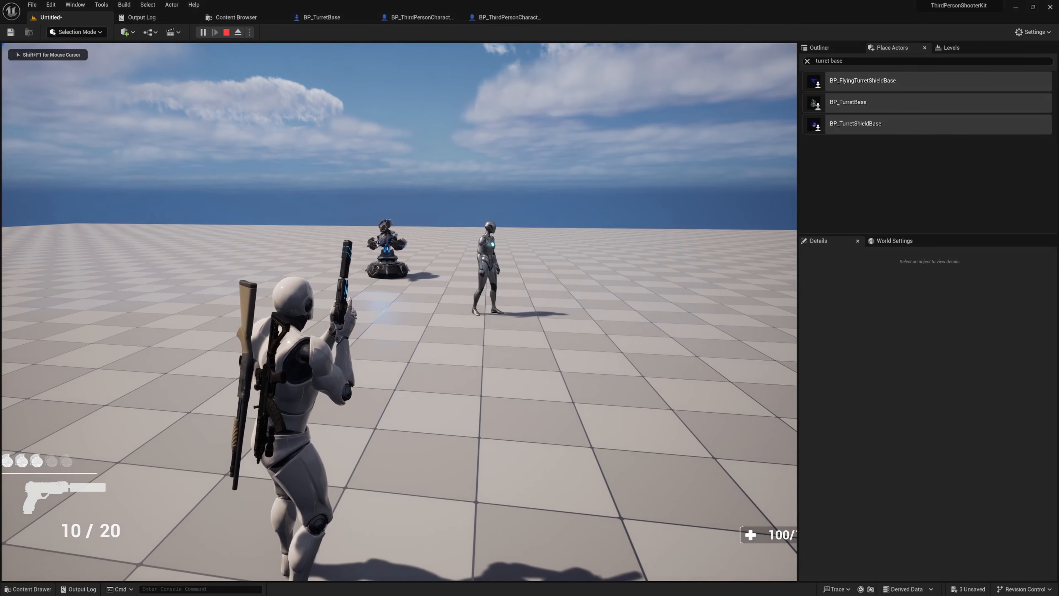
key("Escape")
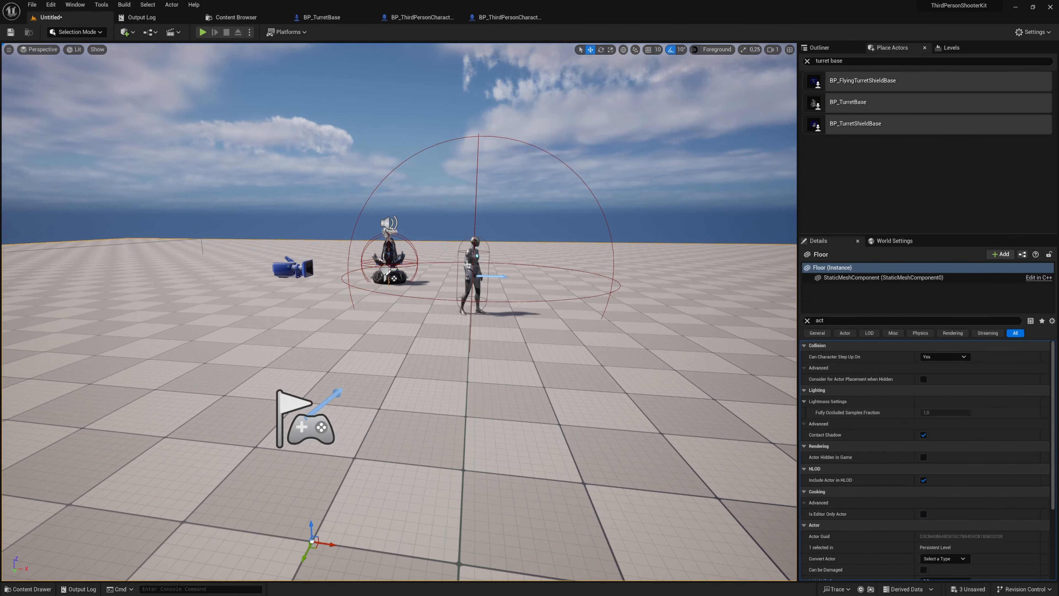
Step: Add a Child Actor component named PawnHelper to the BP_ThirdPersonCharacter_Enemy blueprint and clear its details filter
left_click(467, 265)
key("ctrl+e")
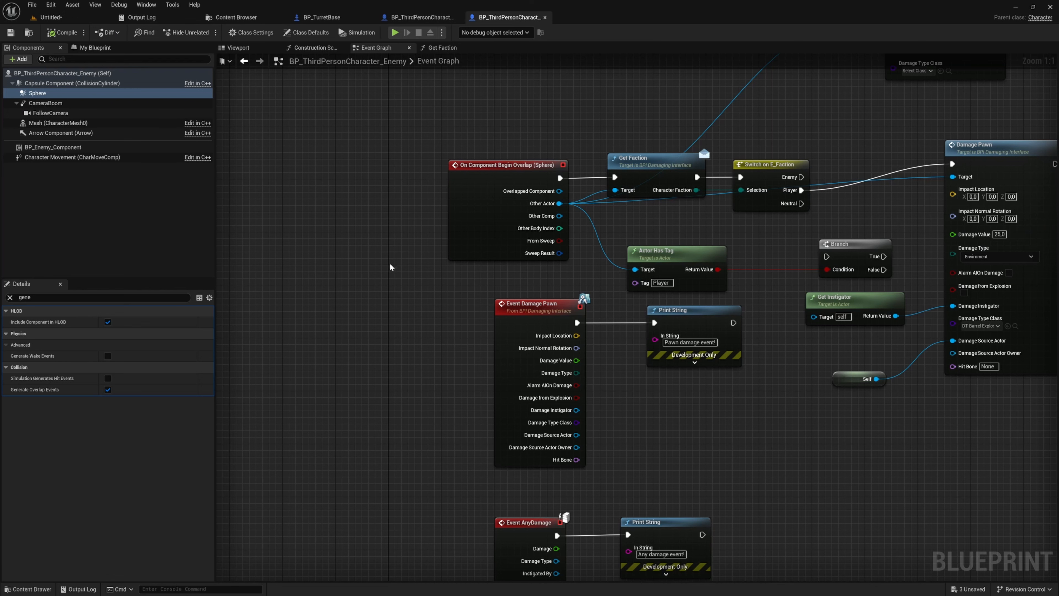
right_click_drag(379, 214, 394, 233)
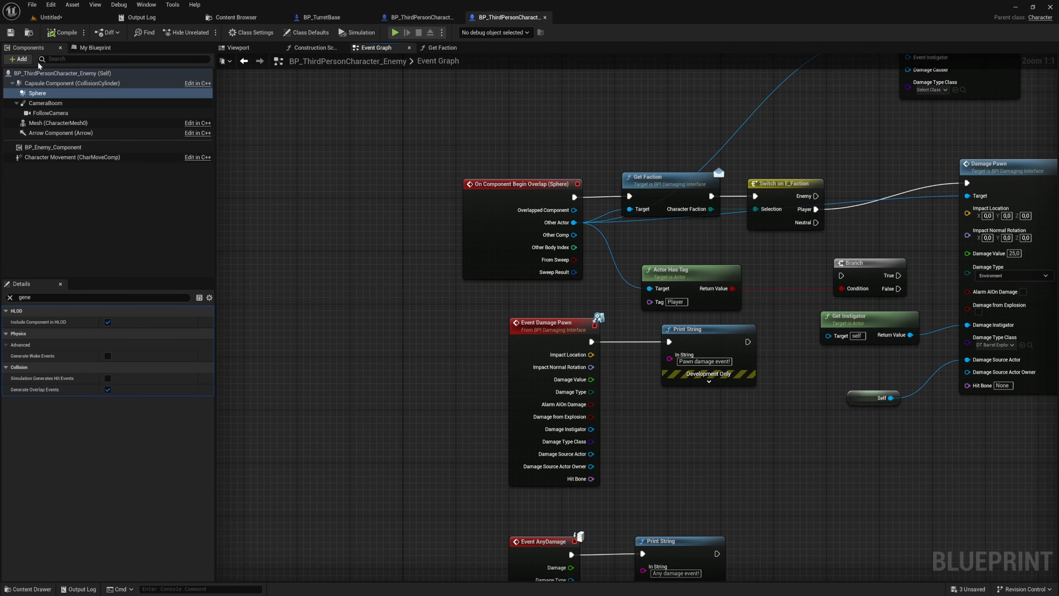
left_click(21, 59)
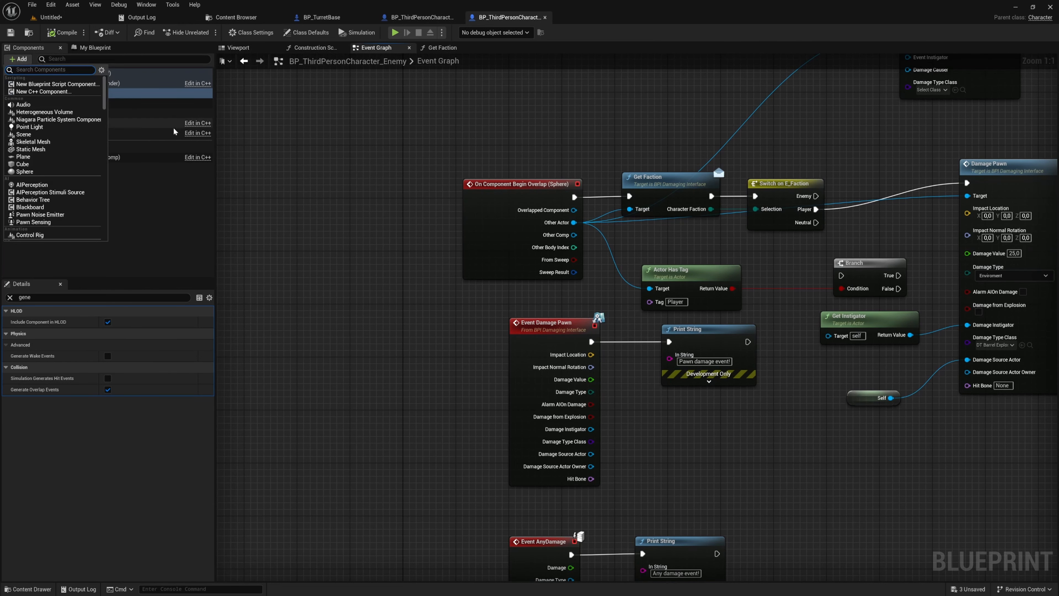
type("oawbn")
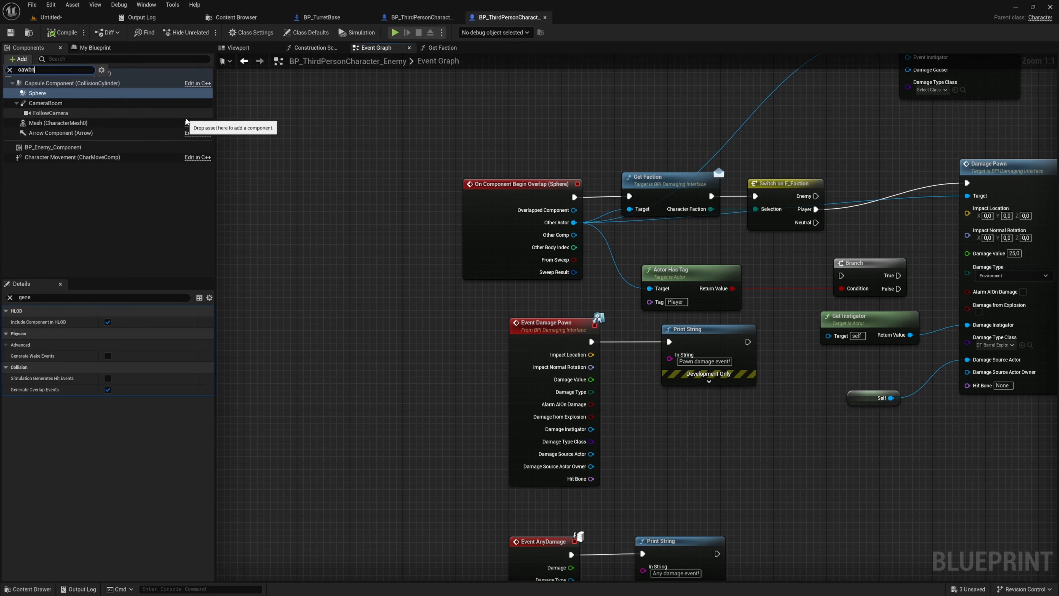
key("BackSpace")
key("Return")
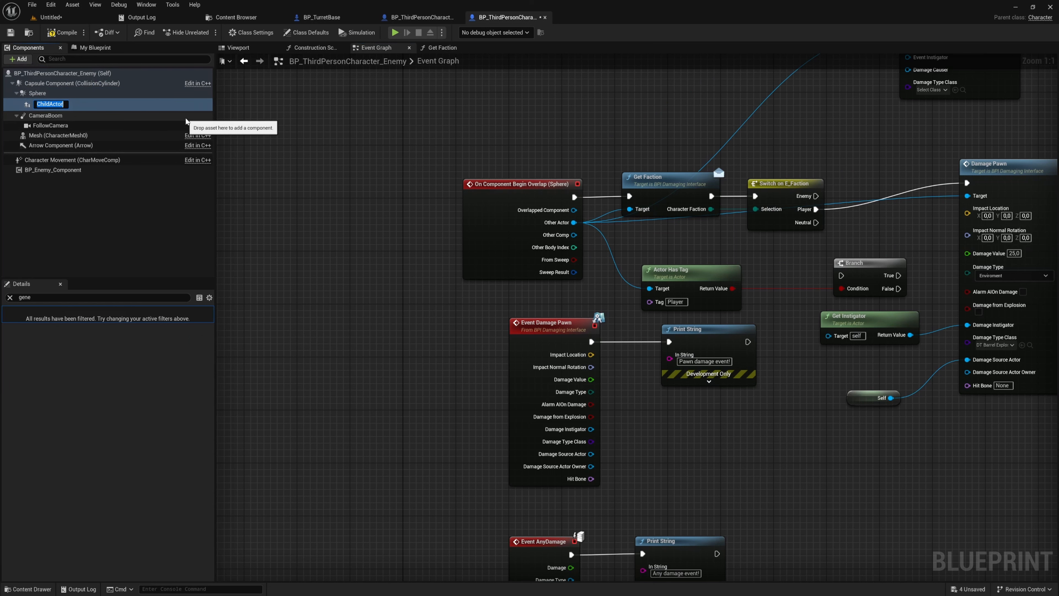
type("PawnHelper")
key("Return")
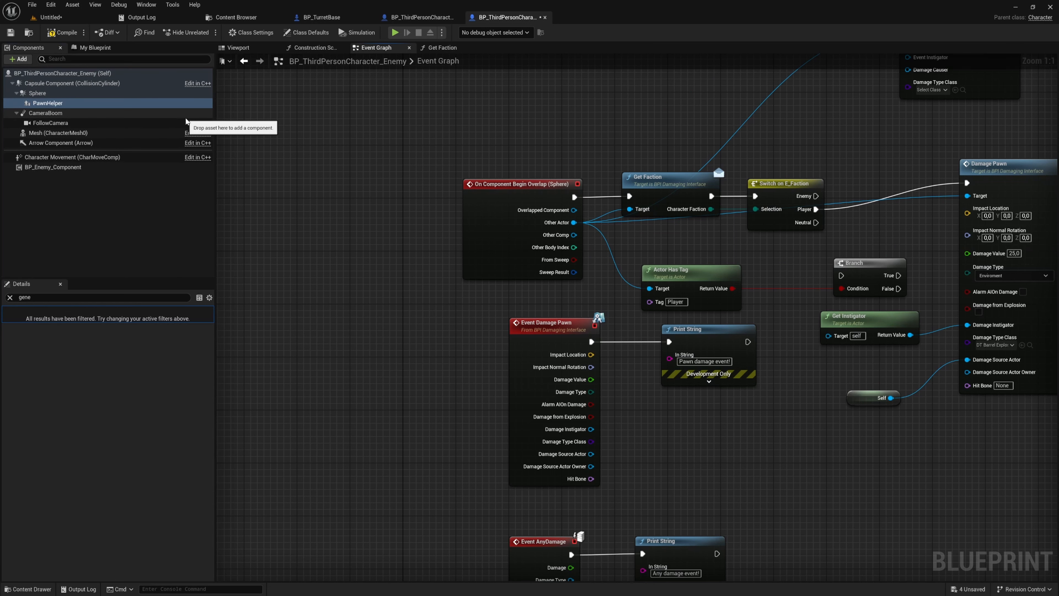
left_click(10, 297)
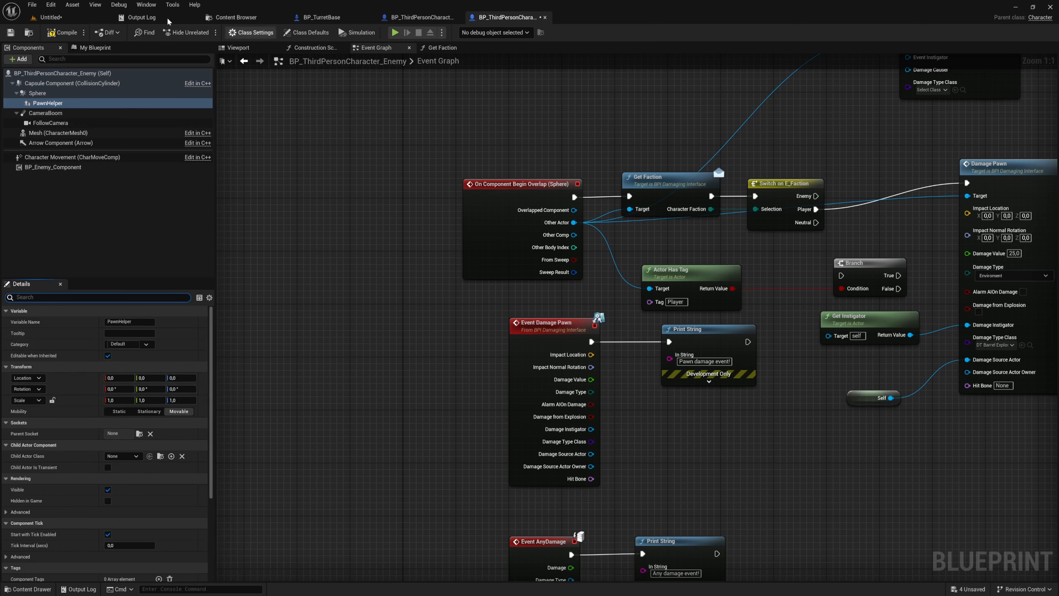
Step: Filter the BP_TurretBase turret's properties by faction, try Player as its Turret Faction, and restore Enemy
left_click(73, 19)
left_click(389, 272)
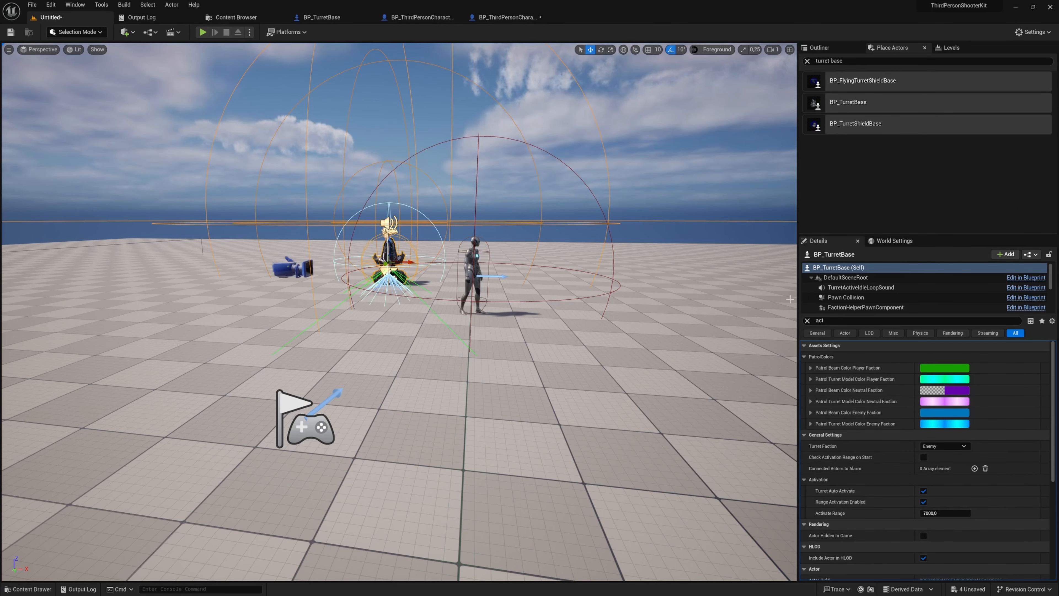
left_click(832, 320)
type("fa")
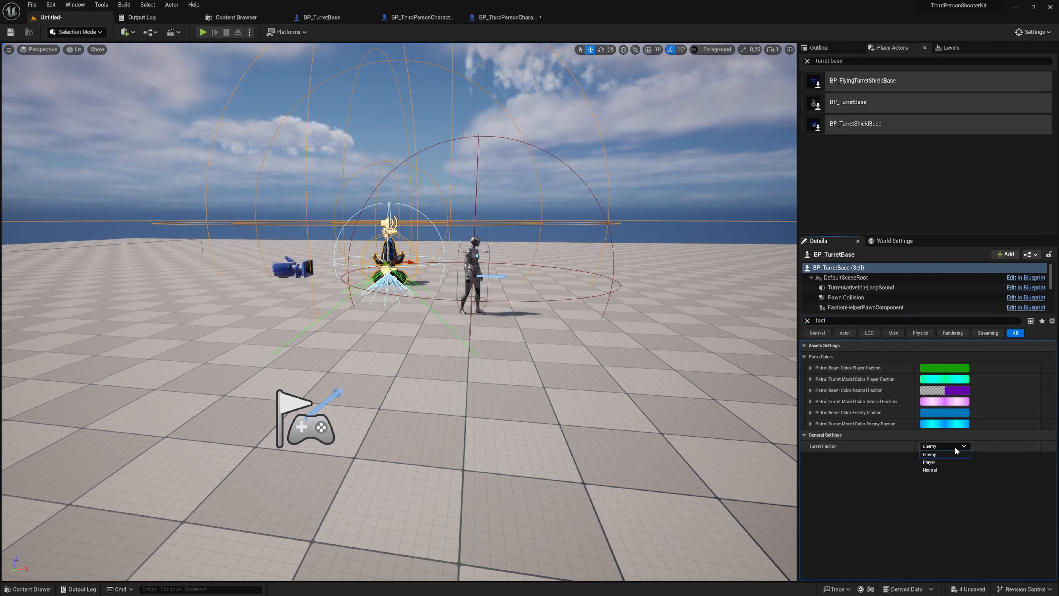
left_click(954, 446)
left_click(940, 461)
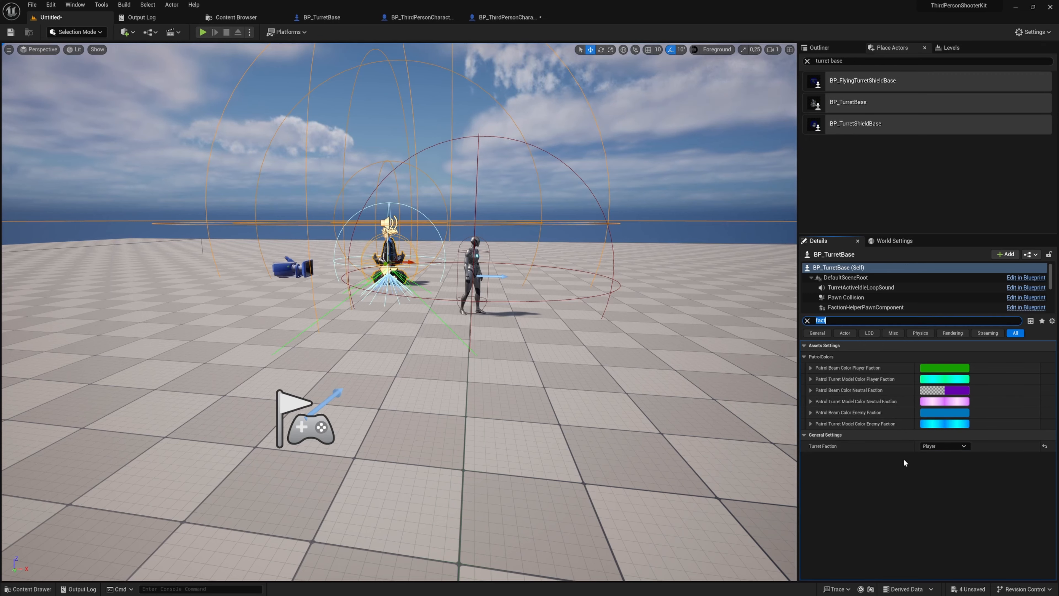
left_click(940, 447)
left_click(939, 454)
Step: Play the level and walk the player forward to test the Enemy-faction turret's reaction
right_click_drag(567, 334, 433, 313)
key("alt+p")
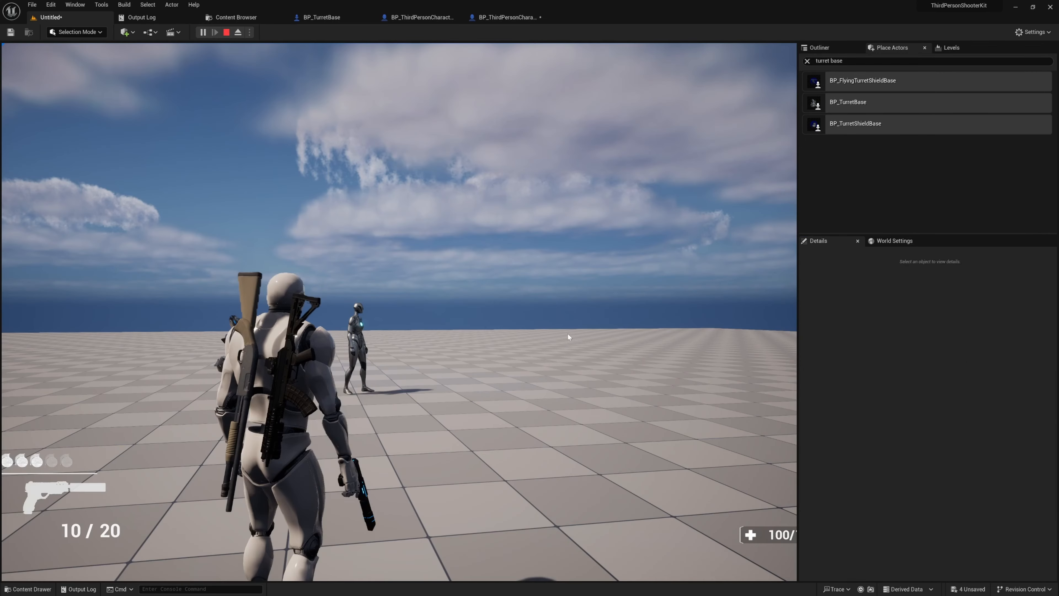
left_click(568, 334)
key("w")
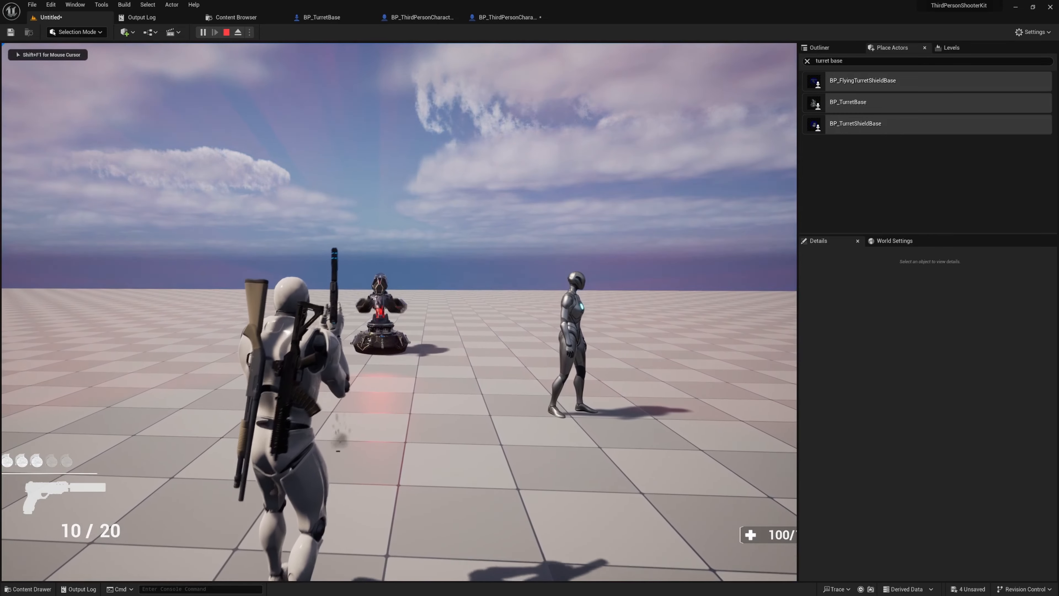
key("Escape")
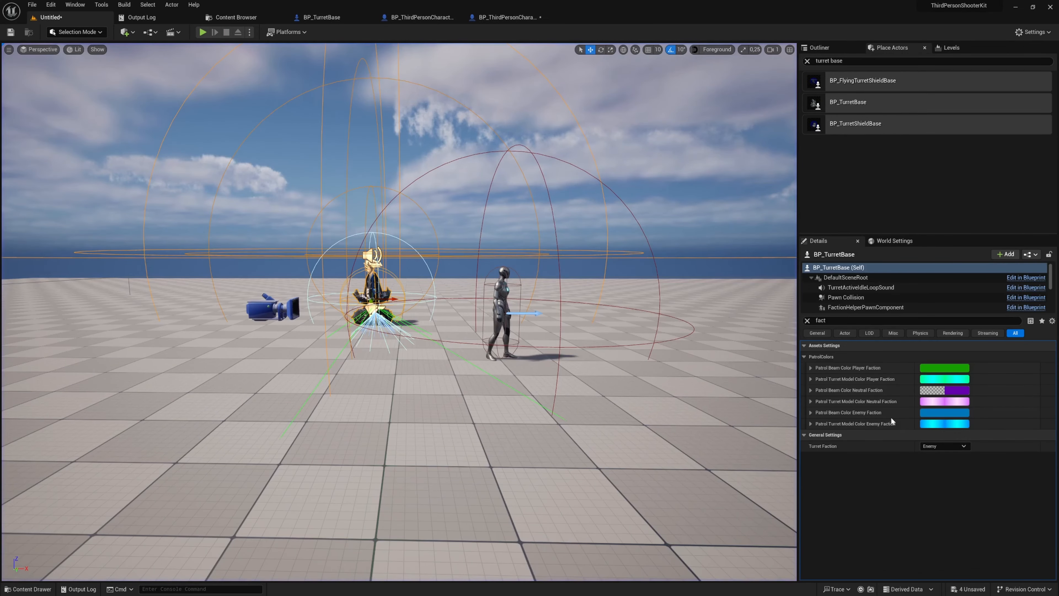
Step: Set the BP_TurretBase turret's Turret Faction to Player and play the level to test which target it attacks
left_click(930, 446)
left_click(944, 464)
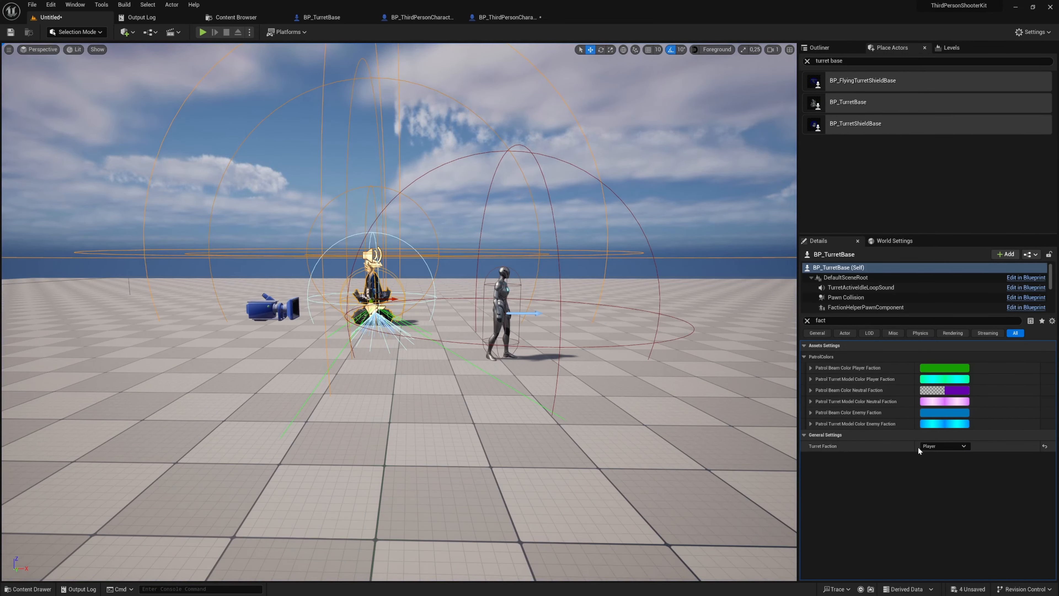
key("alt+p")
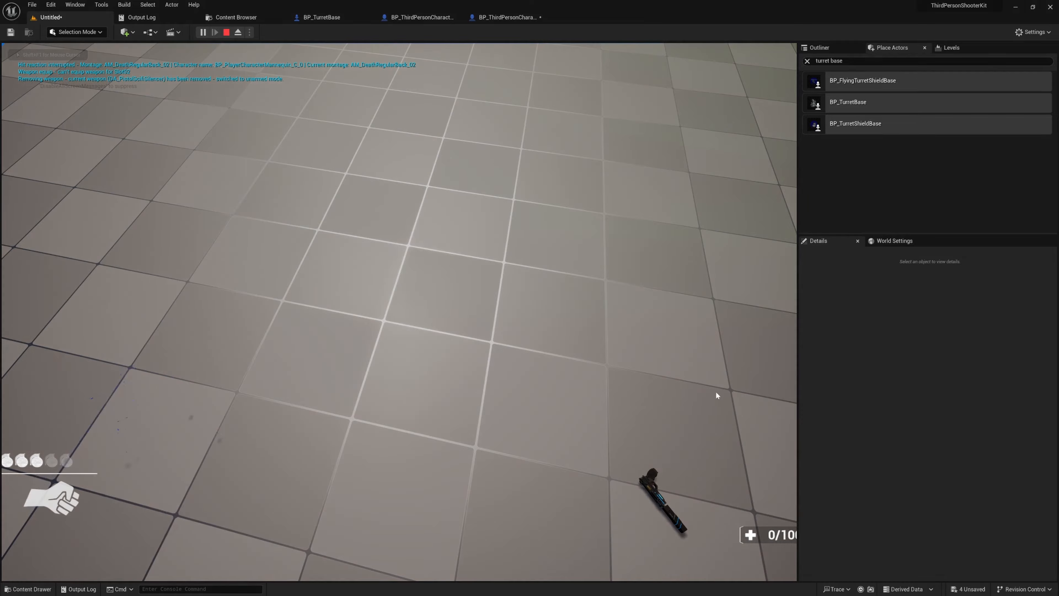
key("Escape")
Step: In the custom enemy's blueprint, set PawnHelper's Child Actor Class to BP_FactionHelperPawn_EnemyTeam
scroll(478, 344, "down", 4)
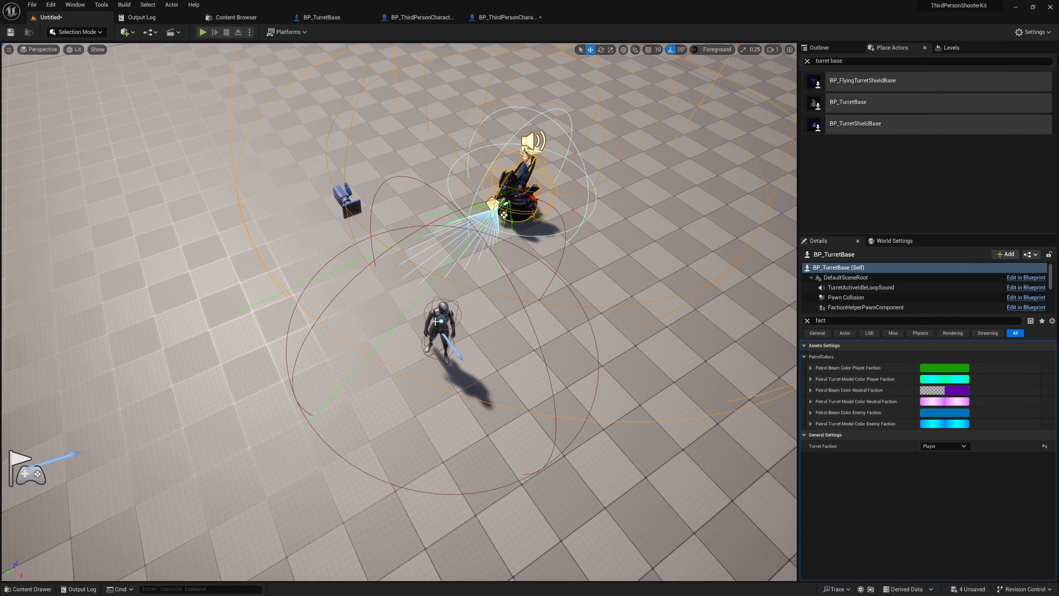
left_click(446, 333)
right_click_drag(447, 333, 526, 371)
left_click(507, 16)
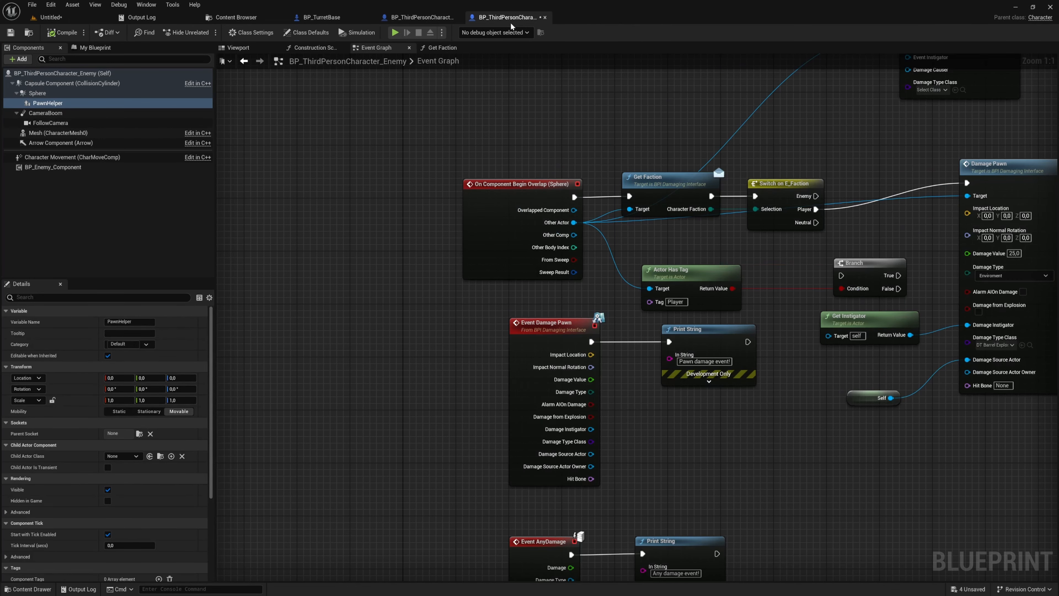
left_click(128, 457)
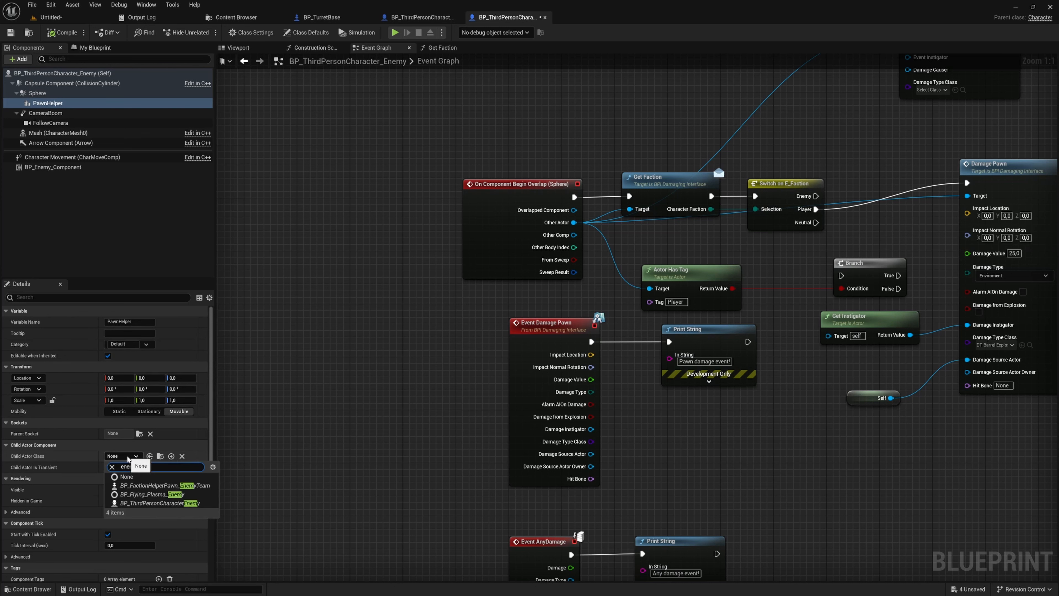
type("y team")
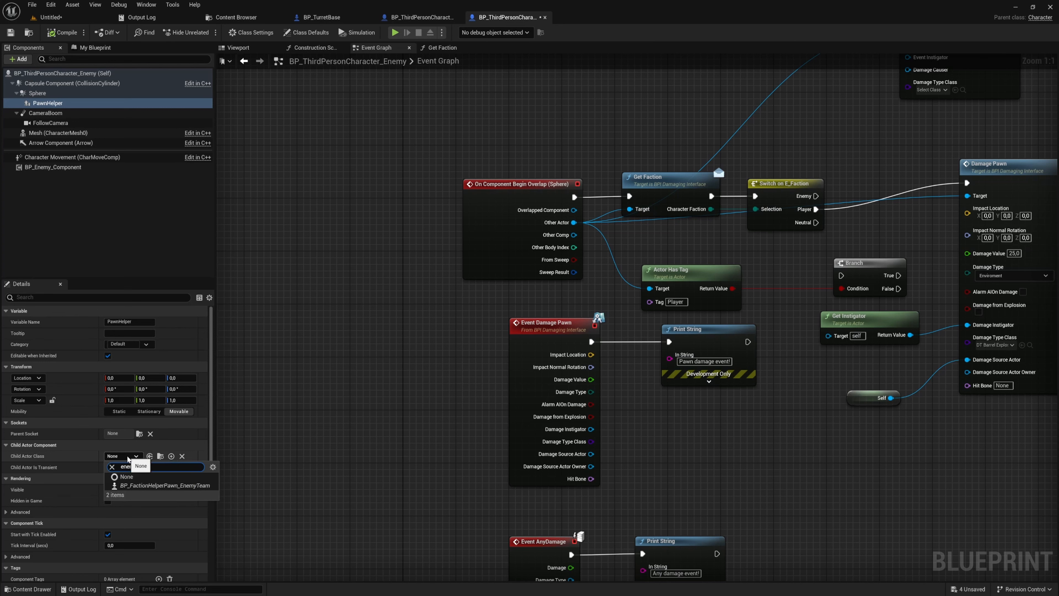
left_click(165, 485)
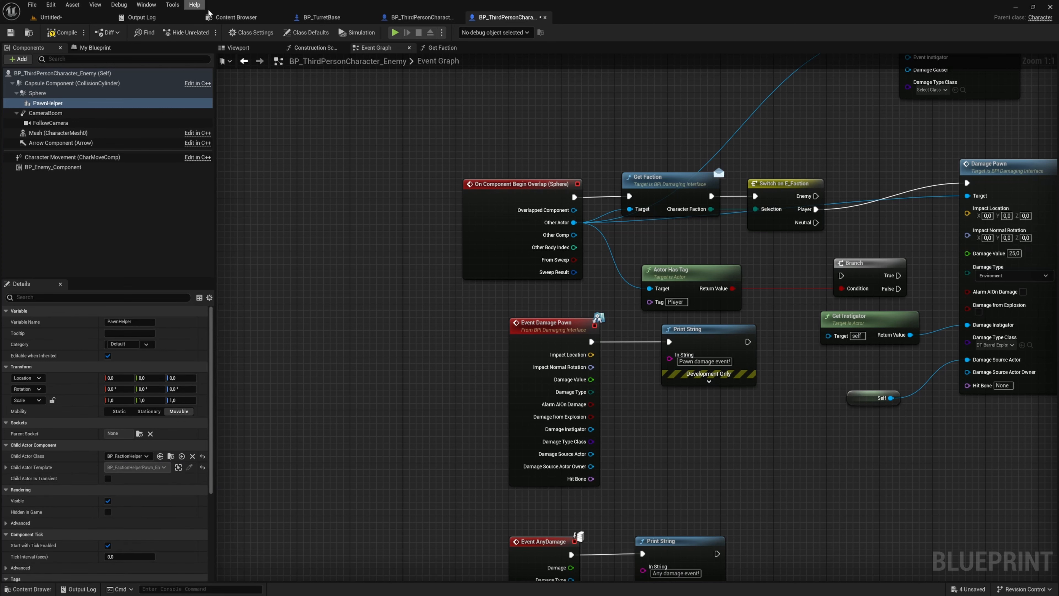
Step: Attach PawnHelper directly to the Capsule Component and raise it to chest height, about 37 on Z
left_click(238, 47)
key("f")
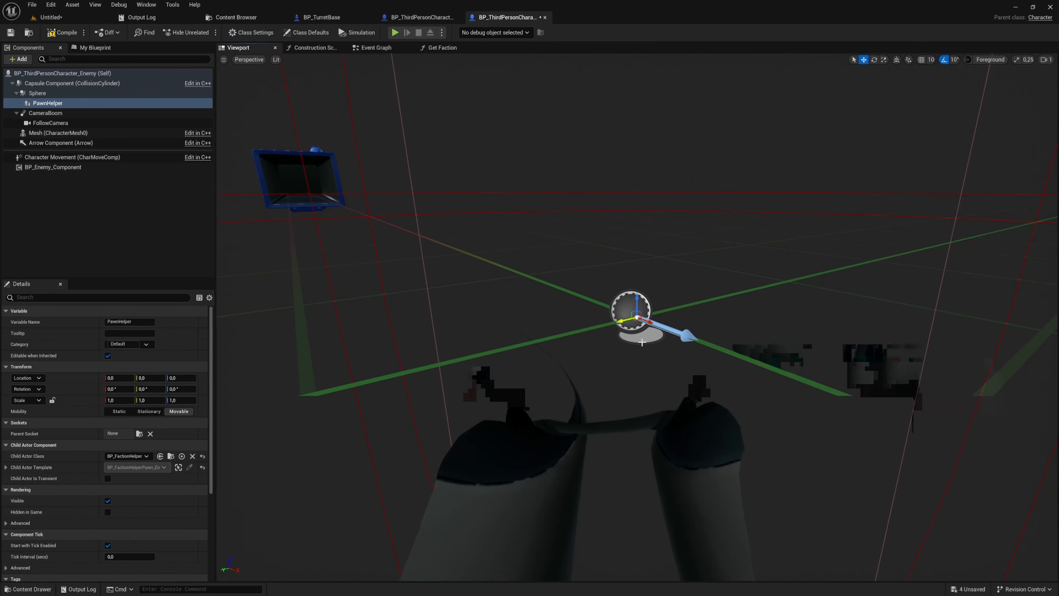
scroll(641, 342, "down", 6)
left_click_drag(637, 297, 638, 239)
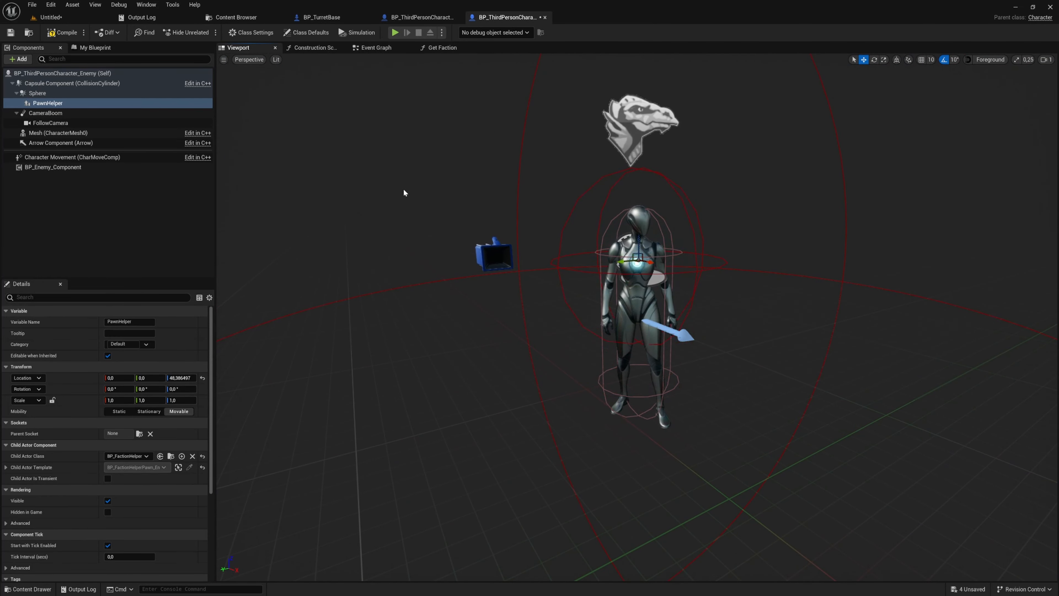
left_click_drag(50, 103, 65, 87)
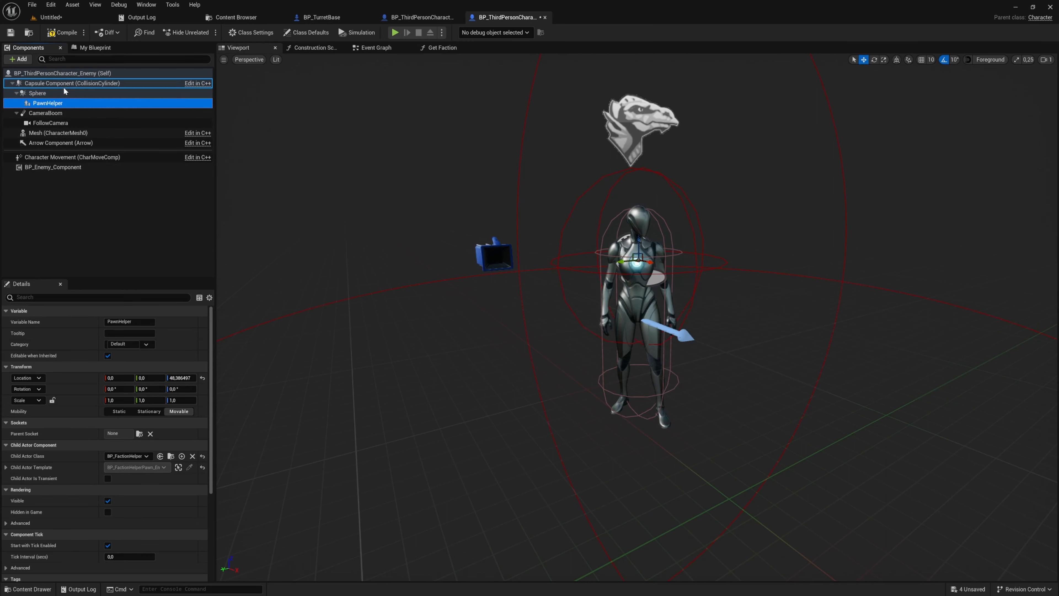
left_click(202, 378)
left_click_drag(638, 292, 666, 271)
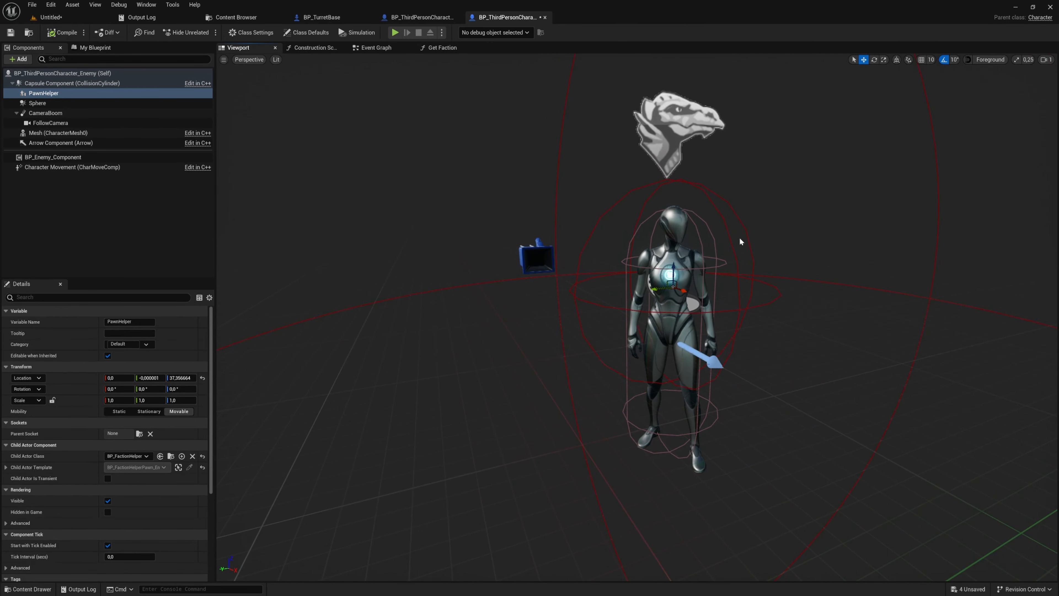
Step: Play the level and walk the player around to test whether the Player-faction turret attacks the custom enemy
left_click(63, 18)
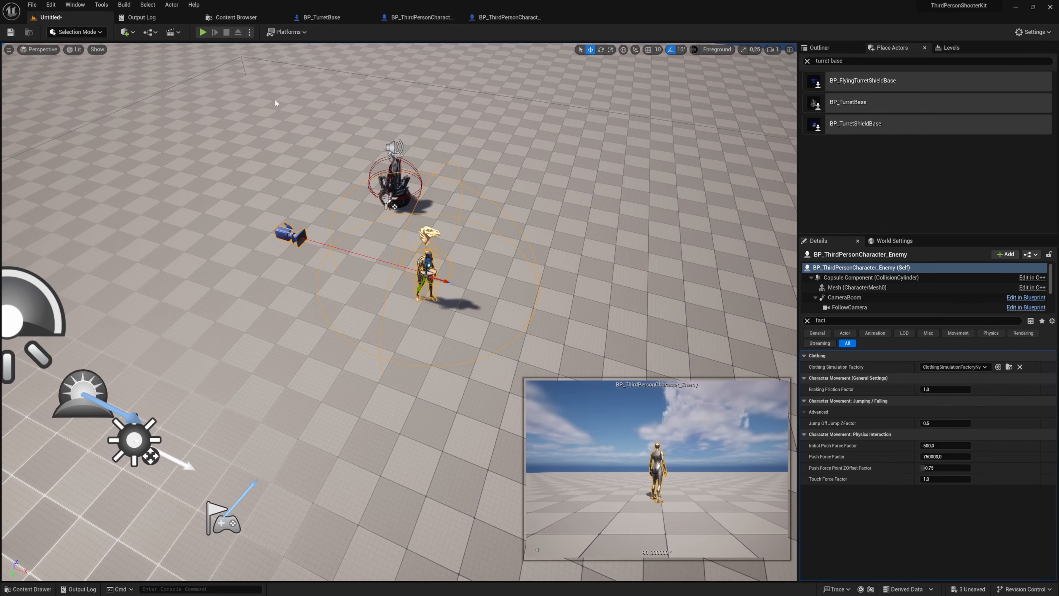
left_click(203, 32)
key("w")
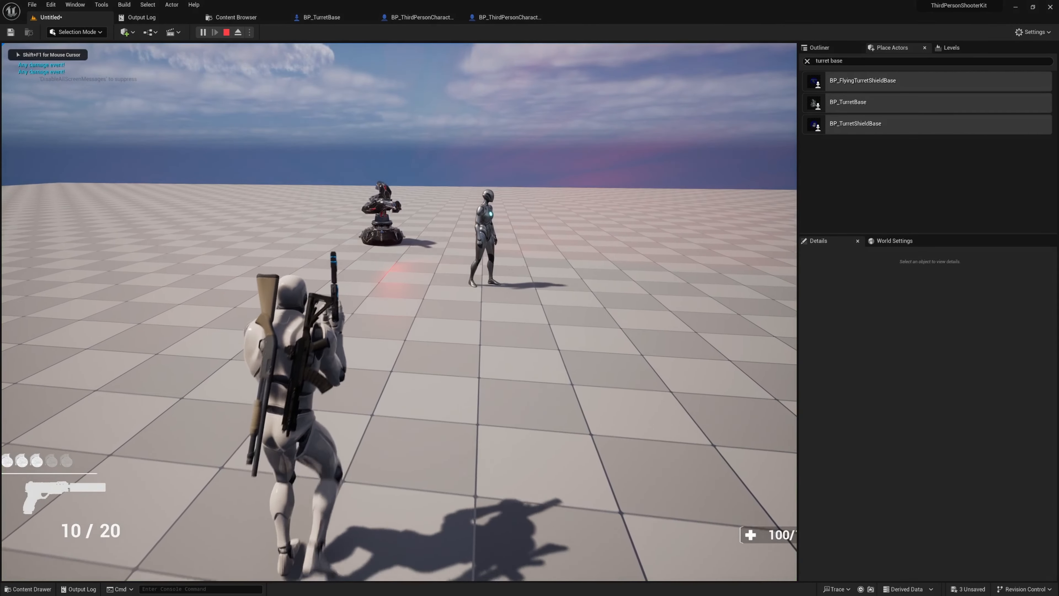
key("a")
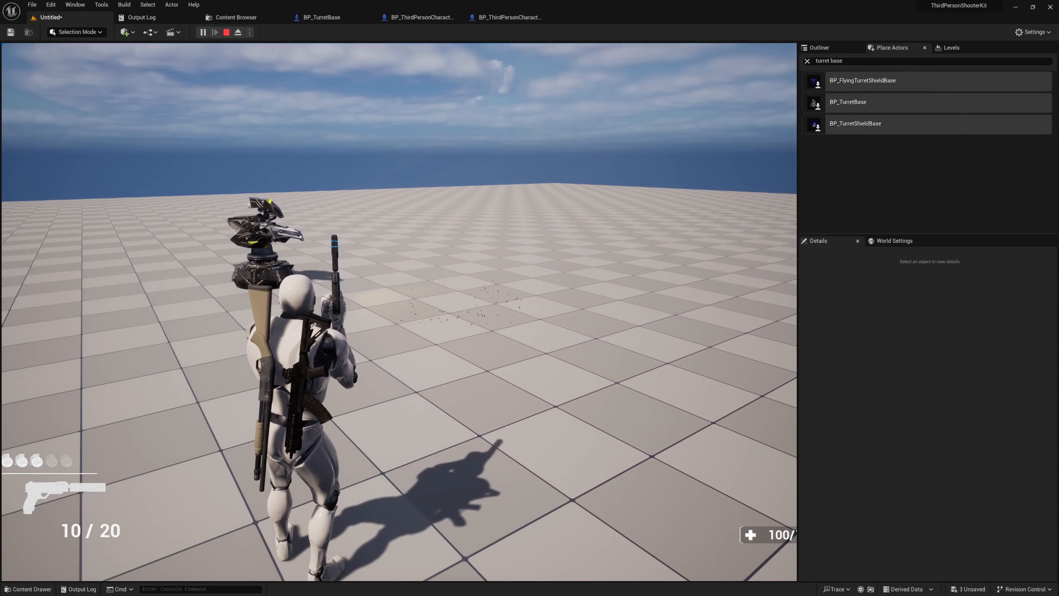
key("Escape")
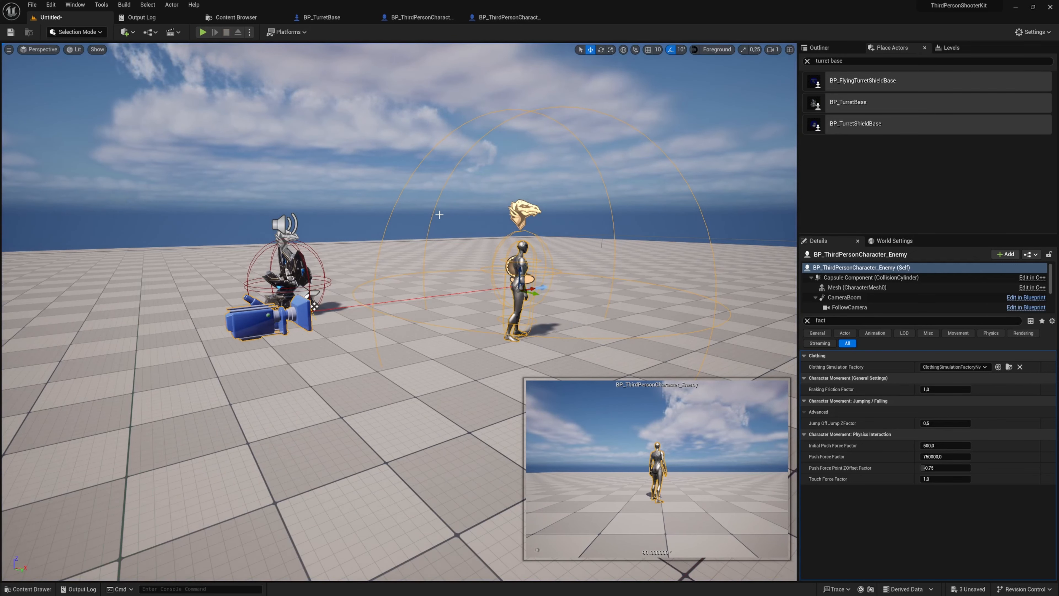
Step: Rotate the BP_TurretBase turret so it faces away from the custom enemy
mouse_move(443, 216)
right_mouse_down()
mouse_move(555, 213)
mouse_move(450, 215)
right_mouse_up()
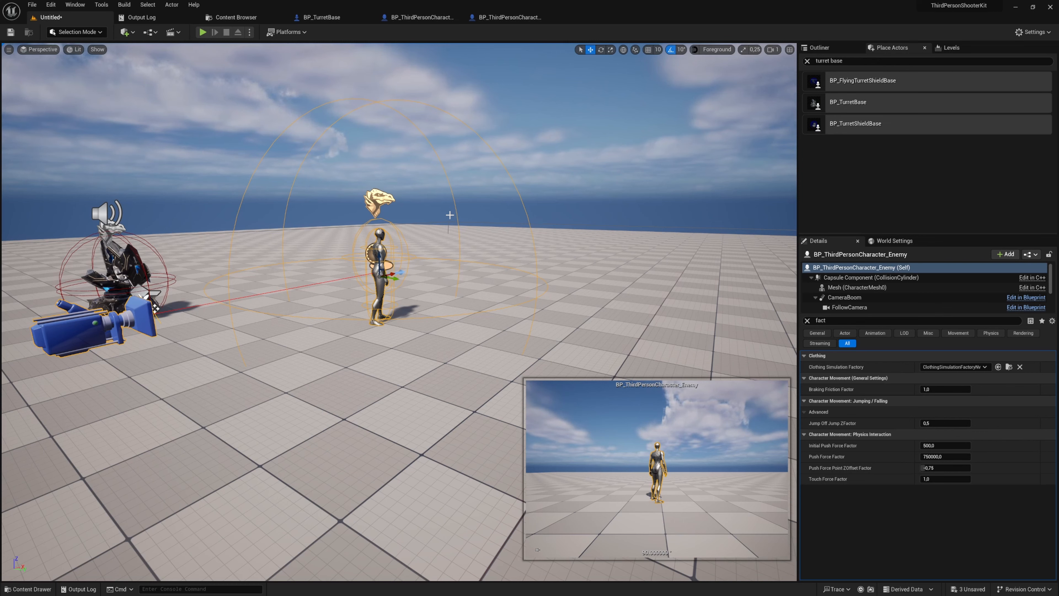
key("a")
right_click_drag(248, 248, 242, 292)
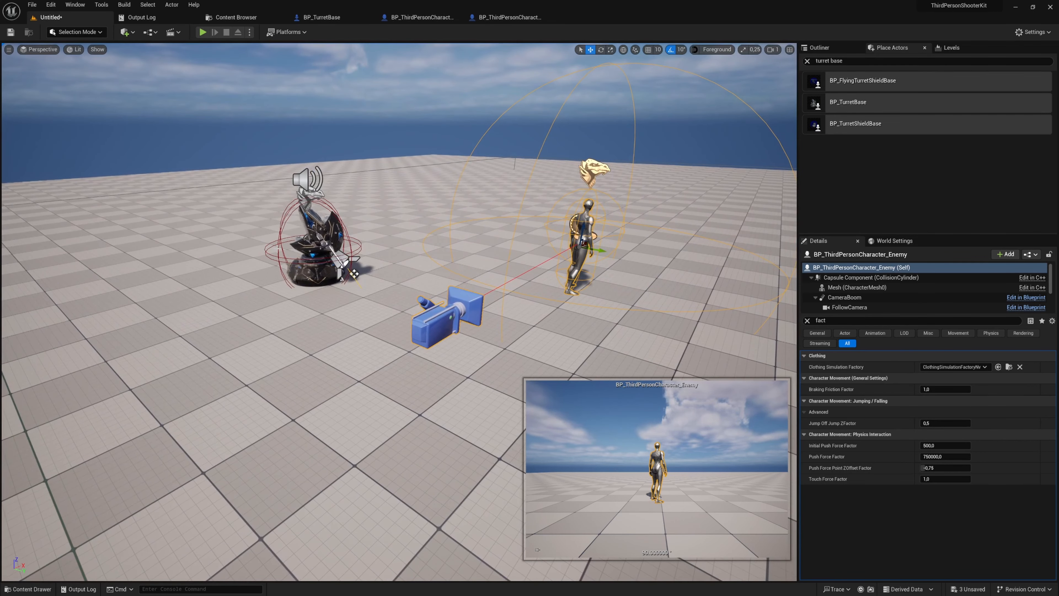
left_click(304, 259)
key("e")
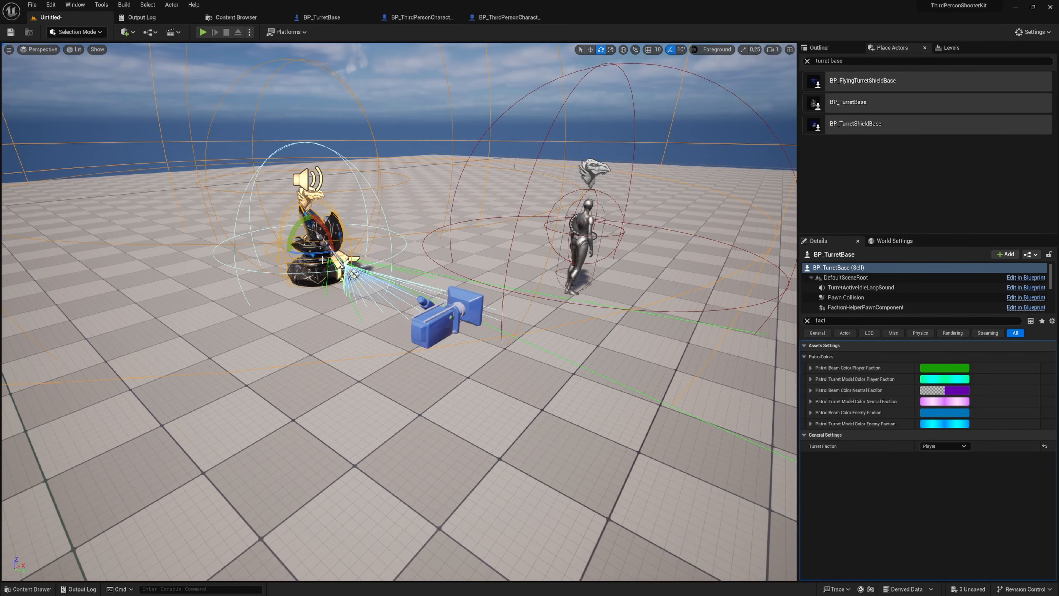
left_click_drag(322, 253, 259, 251)
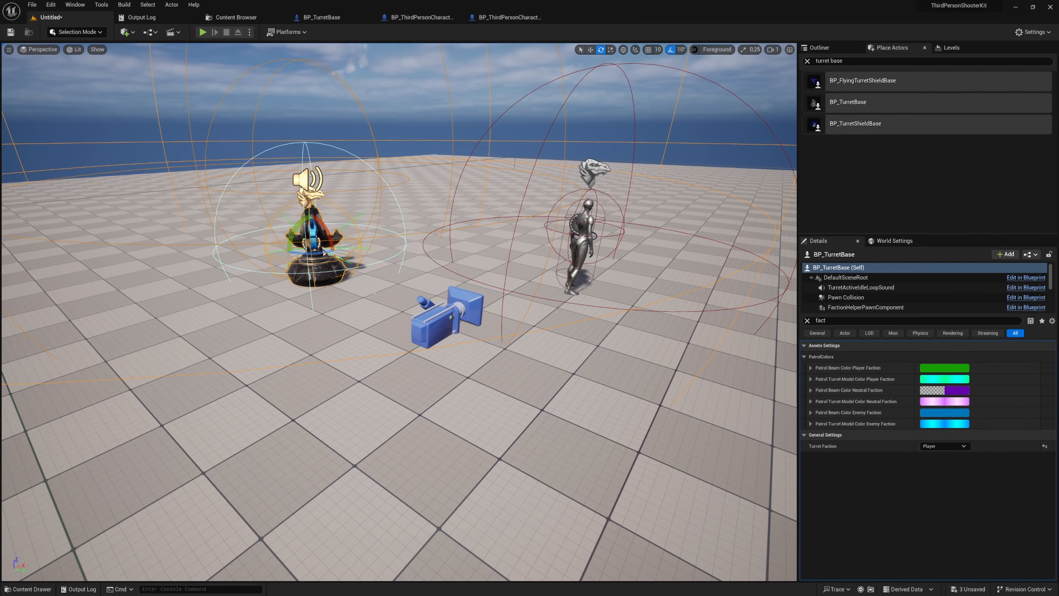
key("a")
right_click_drag(258, 250, 333, 225)
key("e")
right_click_drag(710, 250, 711, 303)
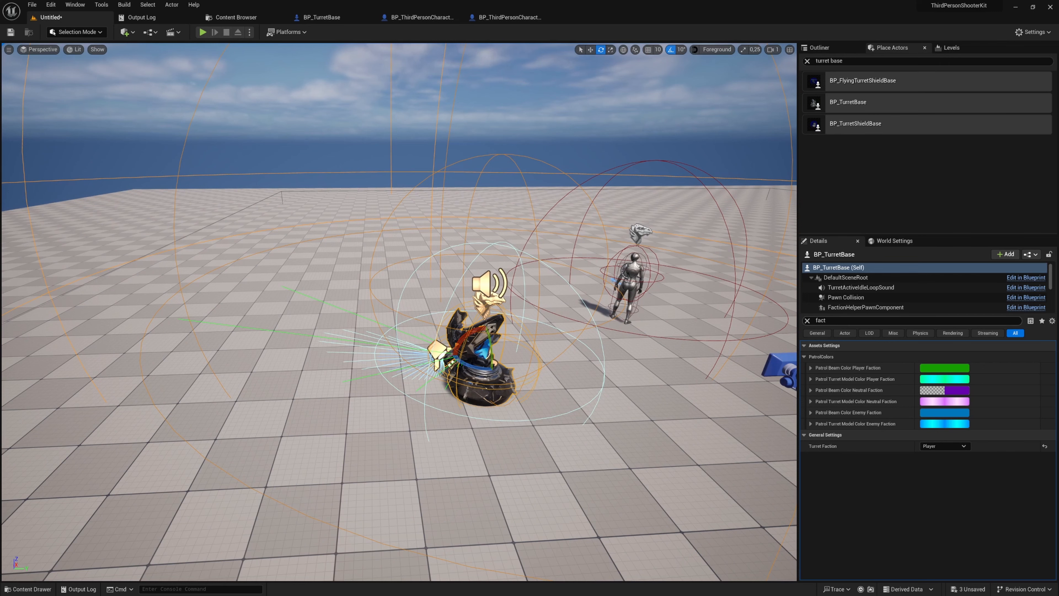
Step: Place a Sphere shape in the level, floating above the floor near the turret and the custom enemy
key("e")
right_click_drag(708, 292, 732, 288)
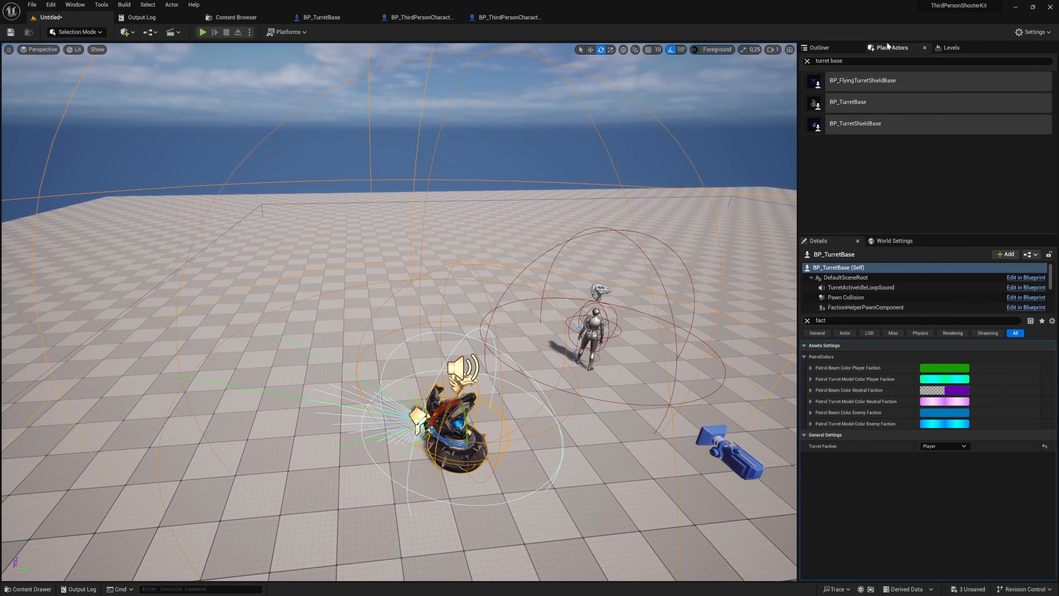
left_click(841, 47)
left_click(966, 46)
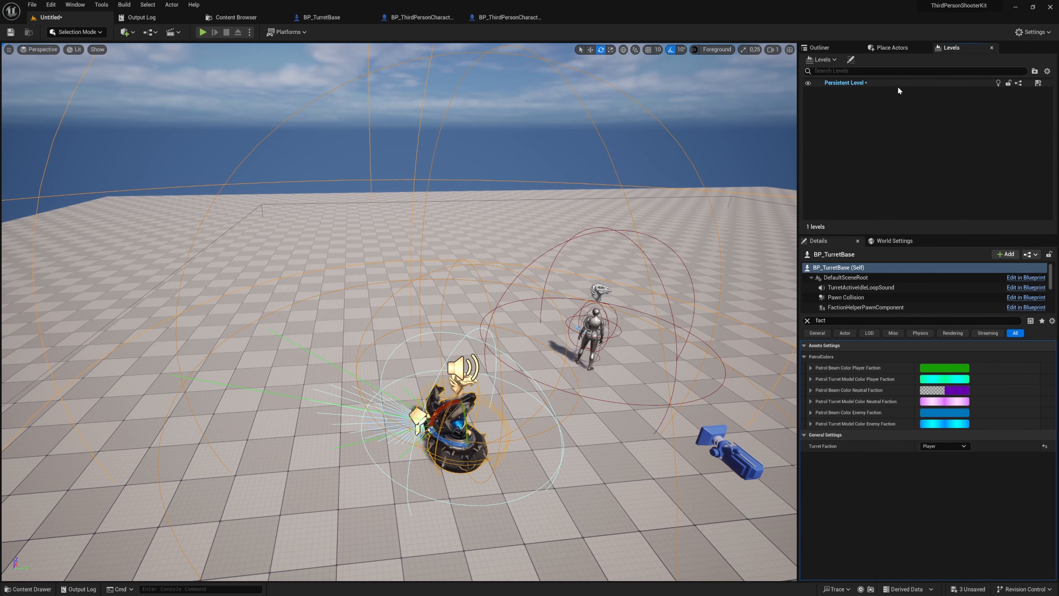
left_click(888, 47)
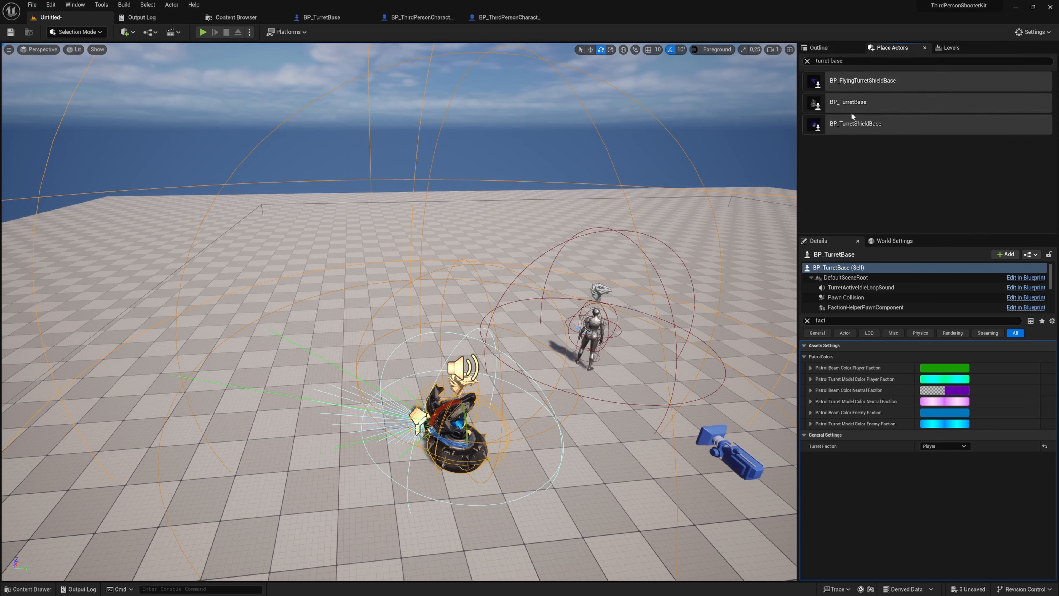
left_click(806, 61)
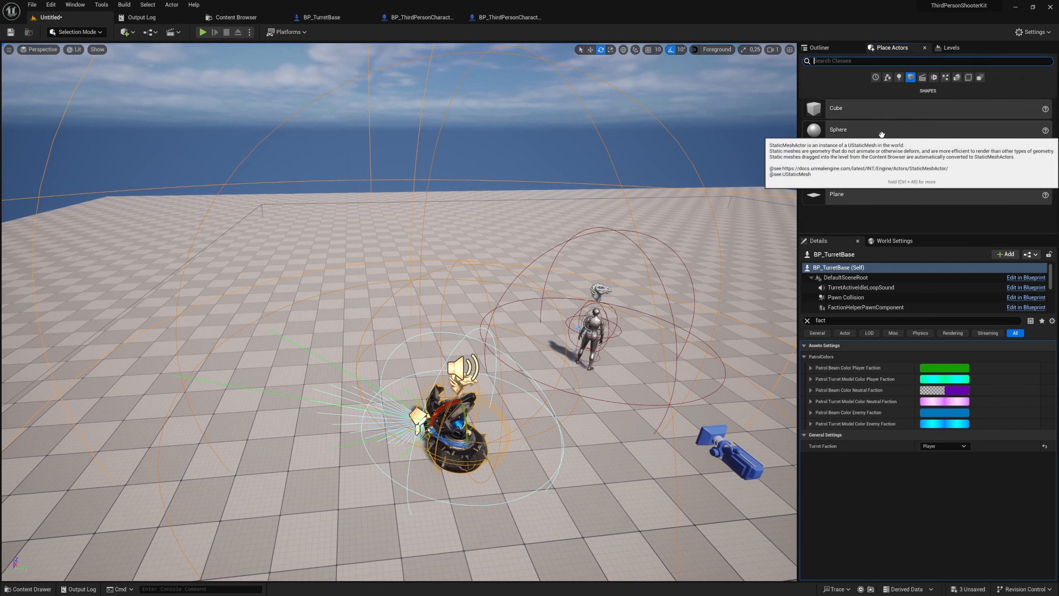
left_click_drag(406, 293, 327, 224)
key("w")
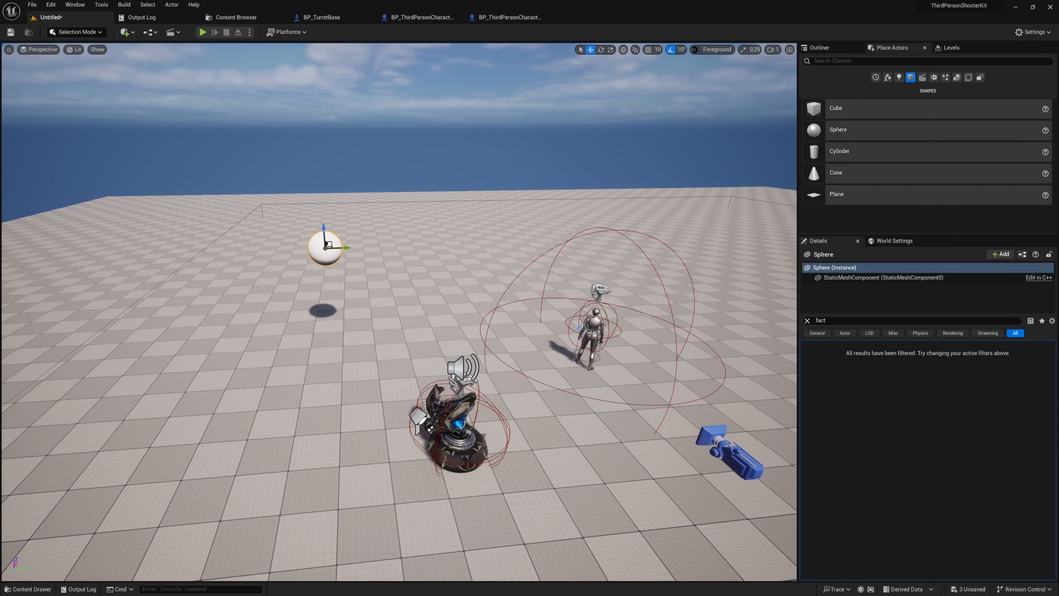
right_click_drag(327, 224, 325, 292)
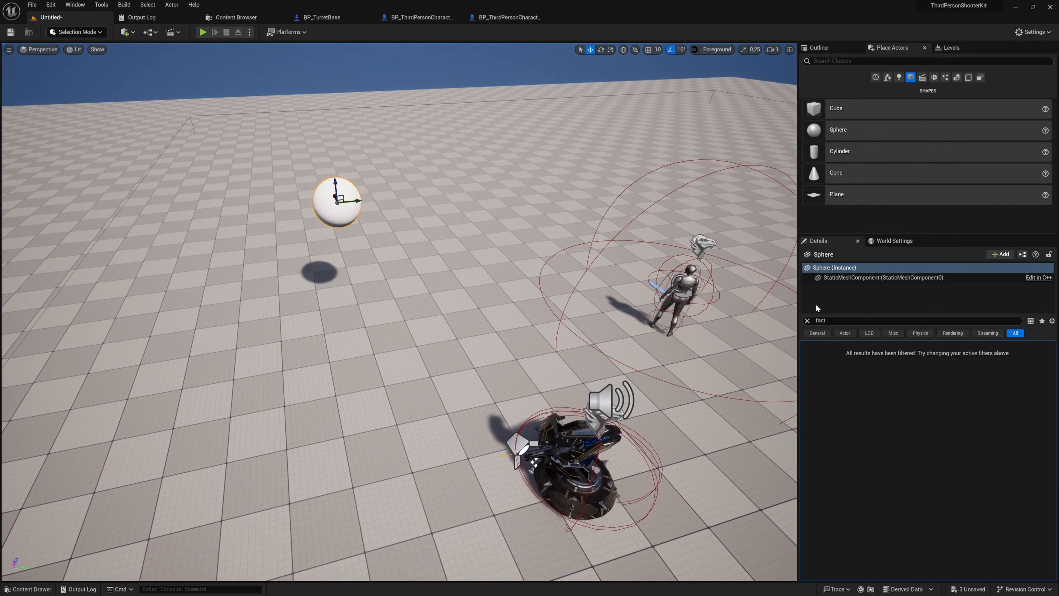
Step: Add the BP Enemy Component to the placed sphere
left_click(807, 321)
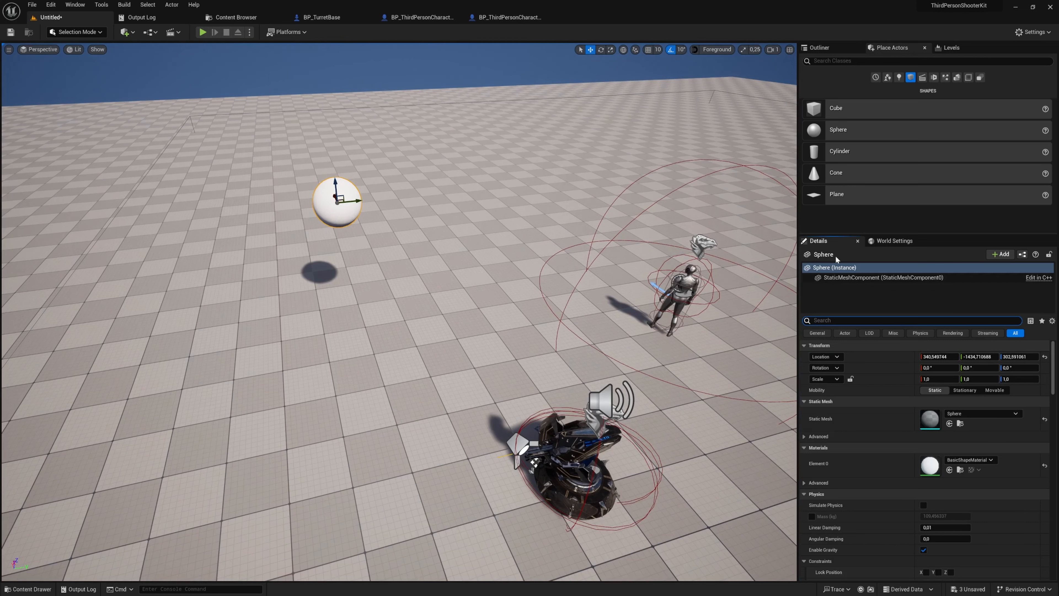
left_click(999, 255)
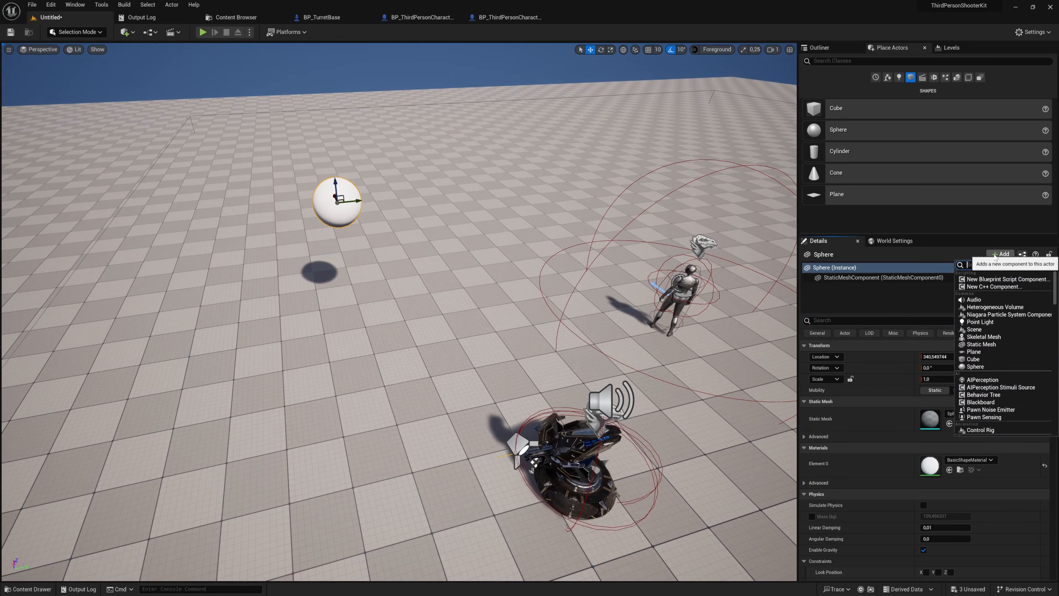
type("enemy")
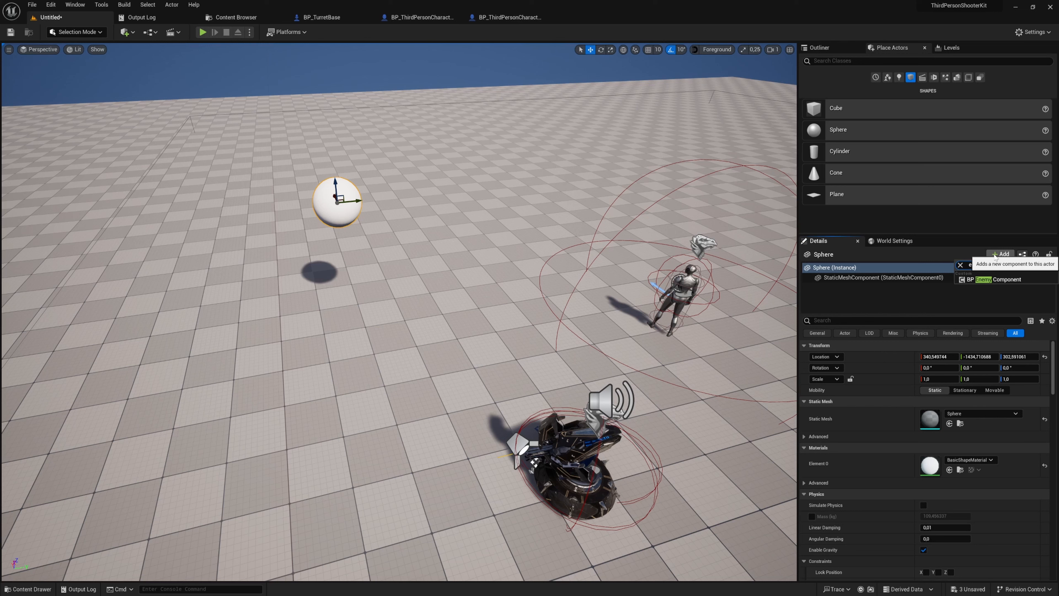
key("Return")
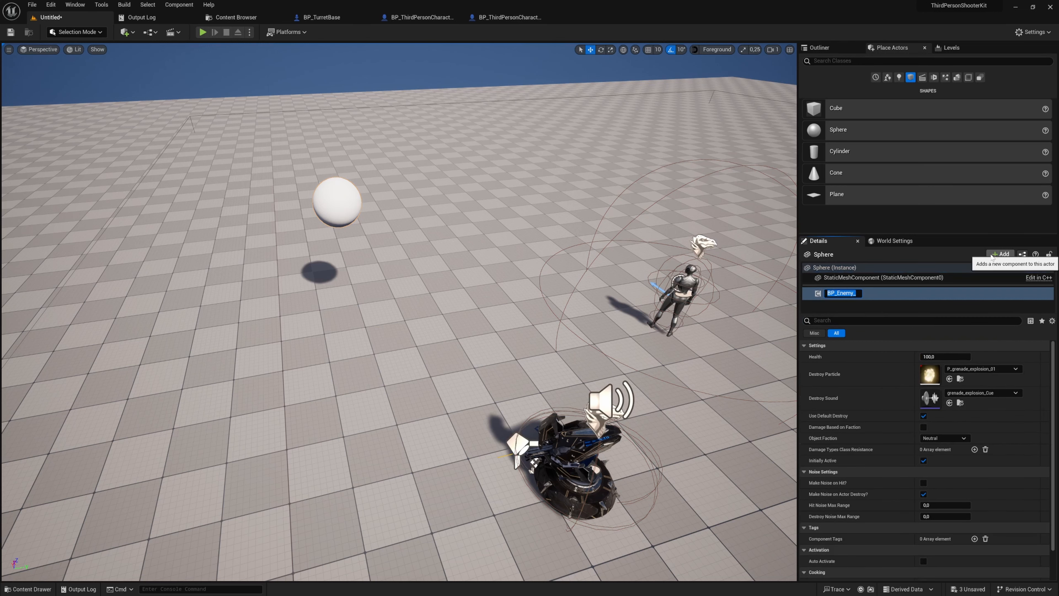
right_click_drag(865, 387, 859, 365)
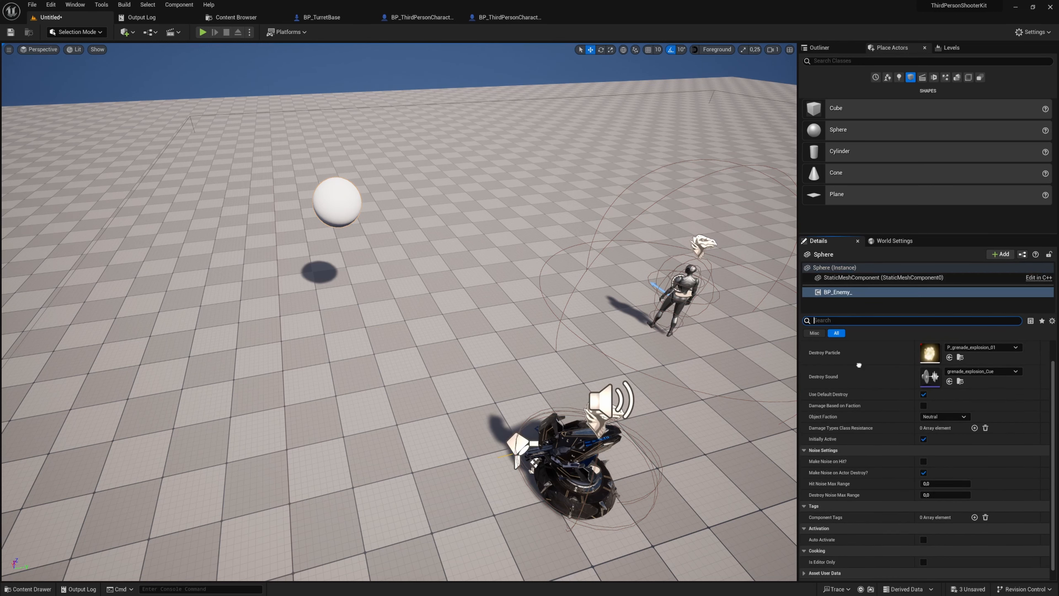
Step: Play the level and shoot the sphere with the pistol to test whether it takes damage and gets destroyed
left_click(202, 31)
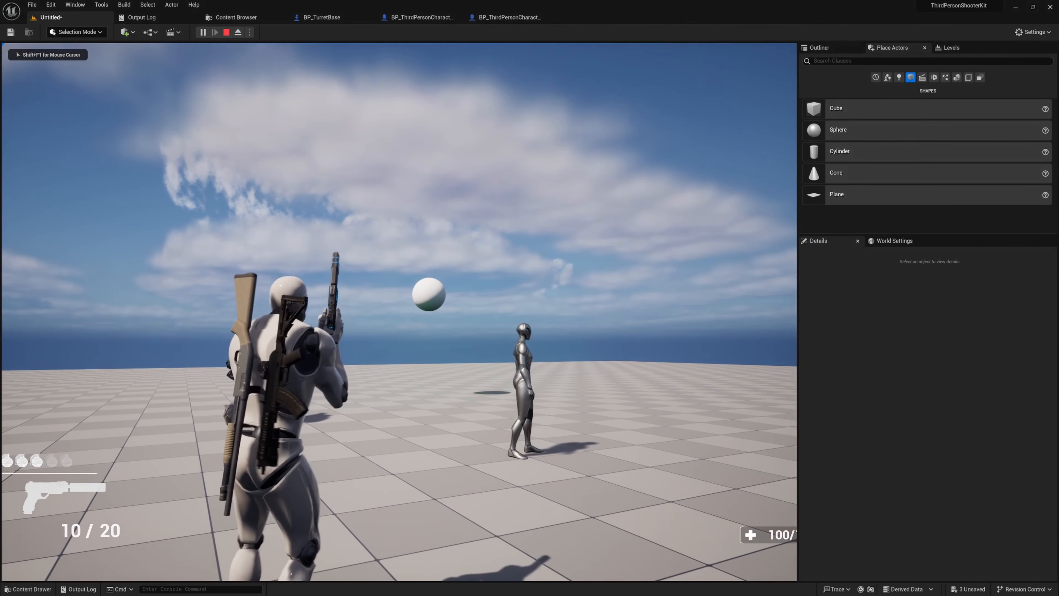
right_click(398, 312)
left_click(398, 312)
left_click(398, 311)
left_click(398, 312)
left_click(398, 311)
left_click(399, 311)
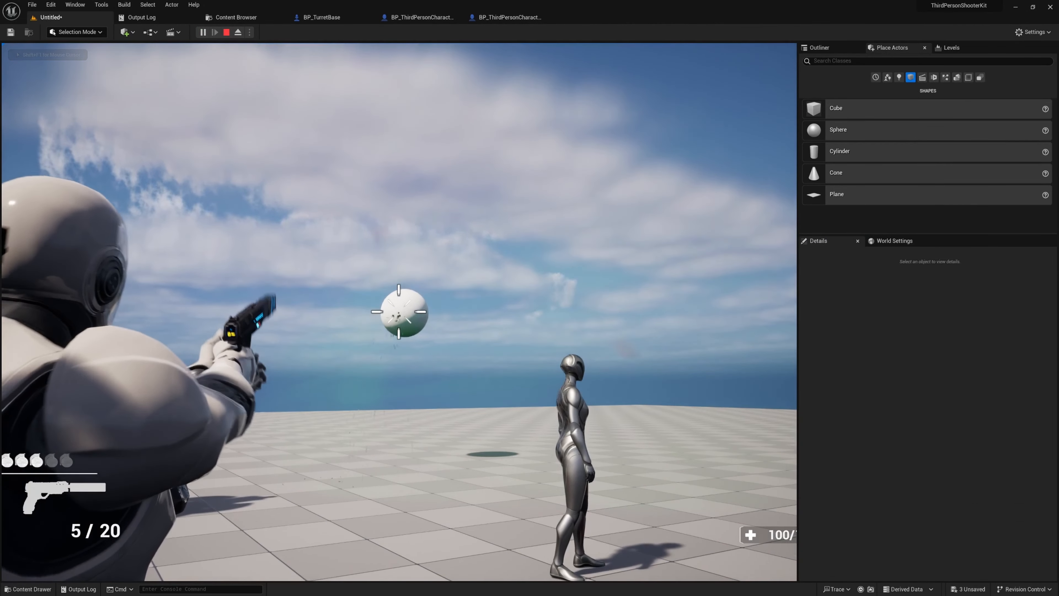
left_click(399, 311)
left_click(399, 312)
key("shift+F1")
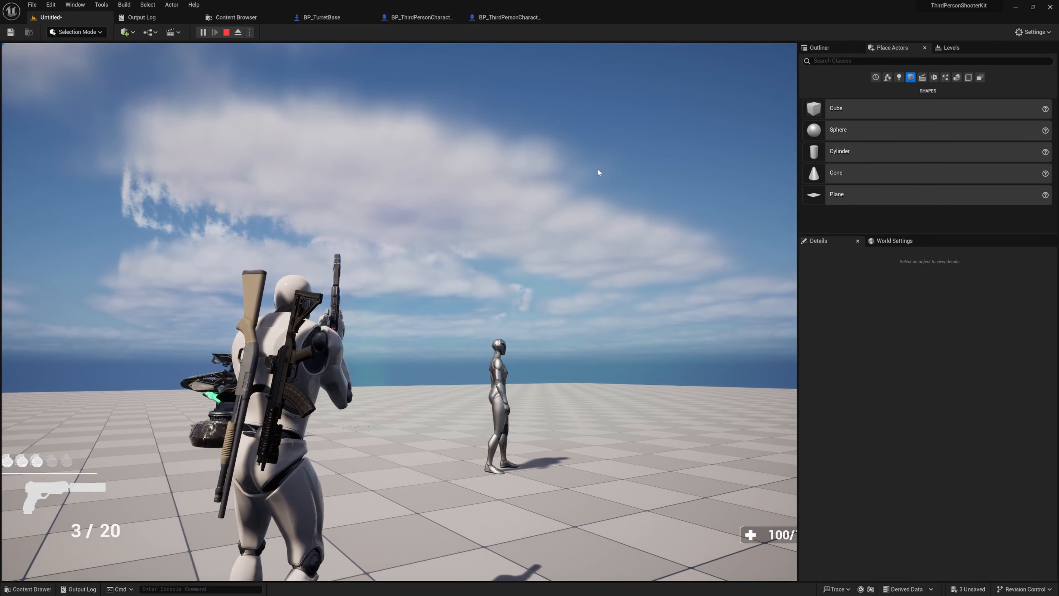
key("Escape")
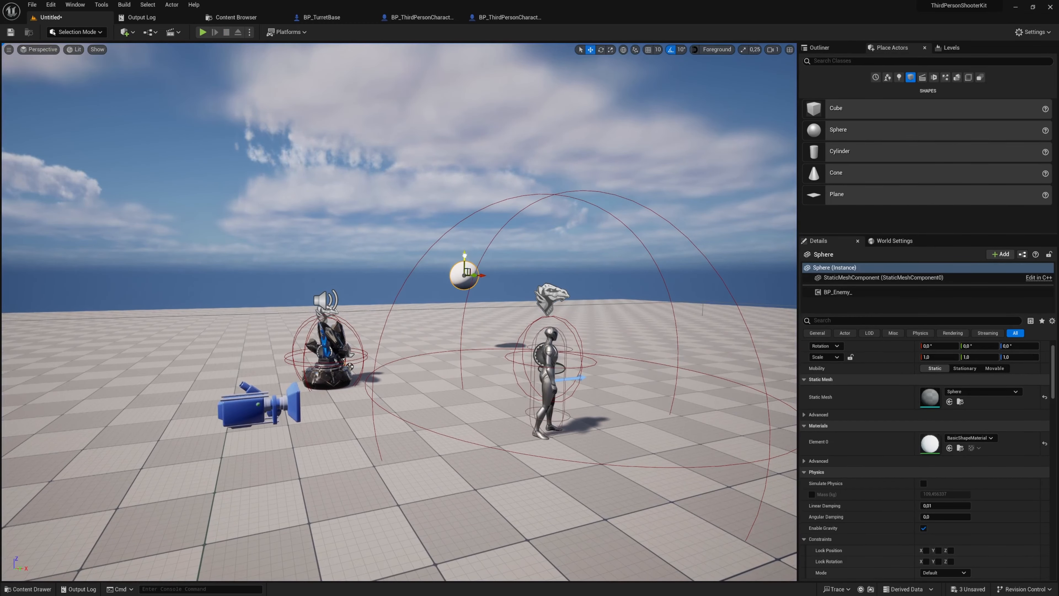
Step: Lower the sphere to about 159 on Z and add a Child Actor component named Child to it
left_click_drag(464, 255, 472, 286)
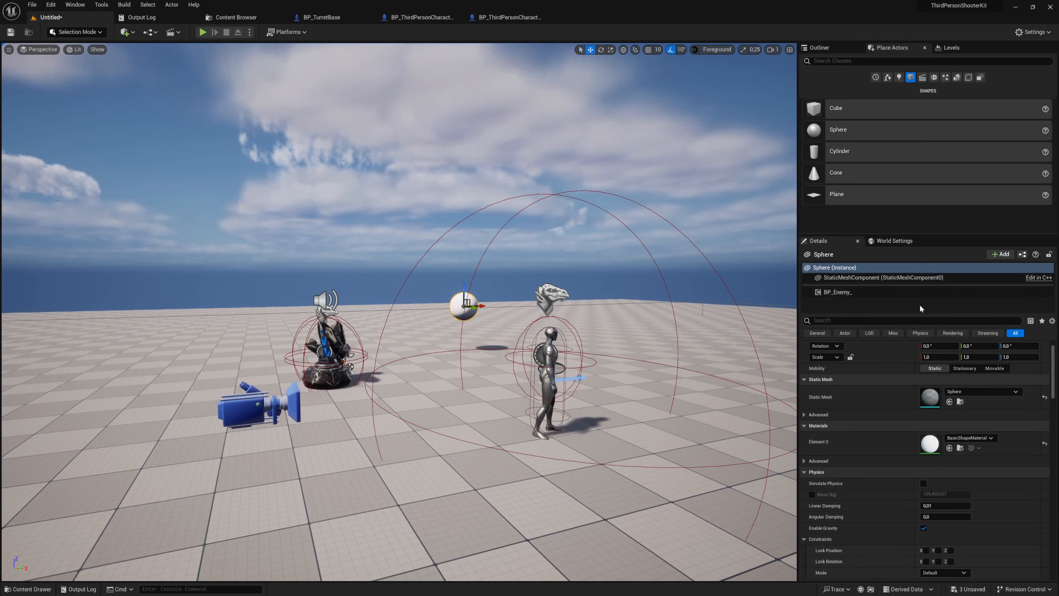
left_click(1001, 254)
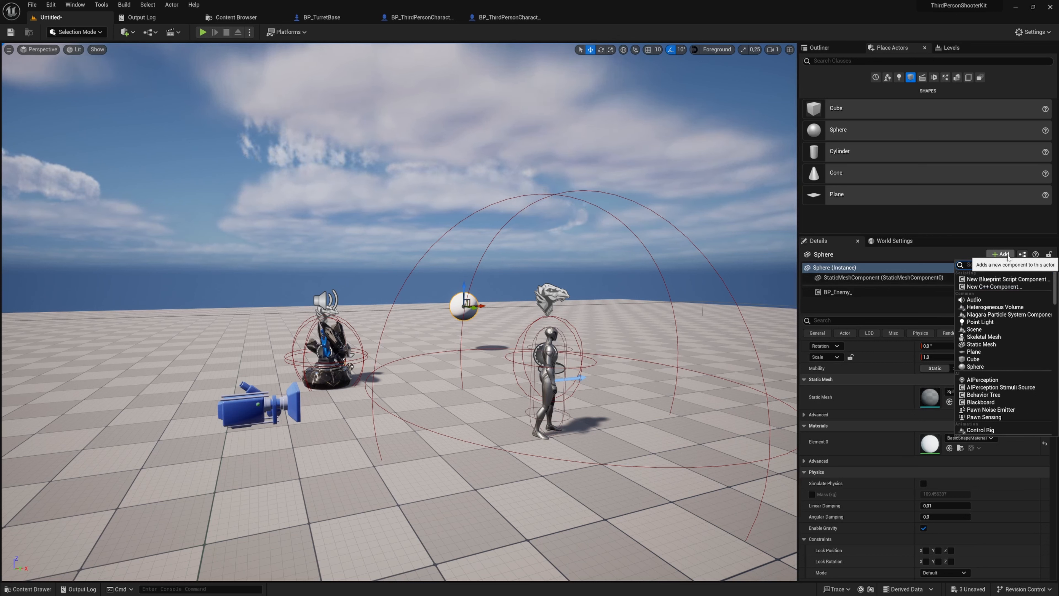
type("child")
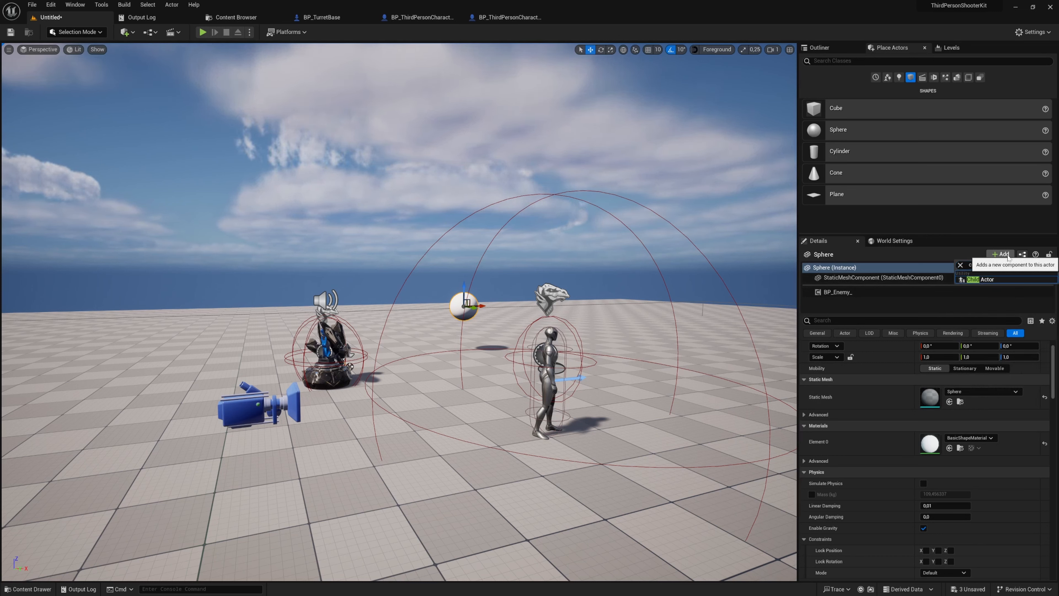
key("Return")
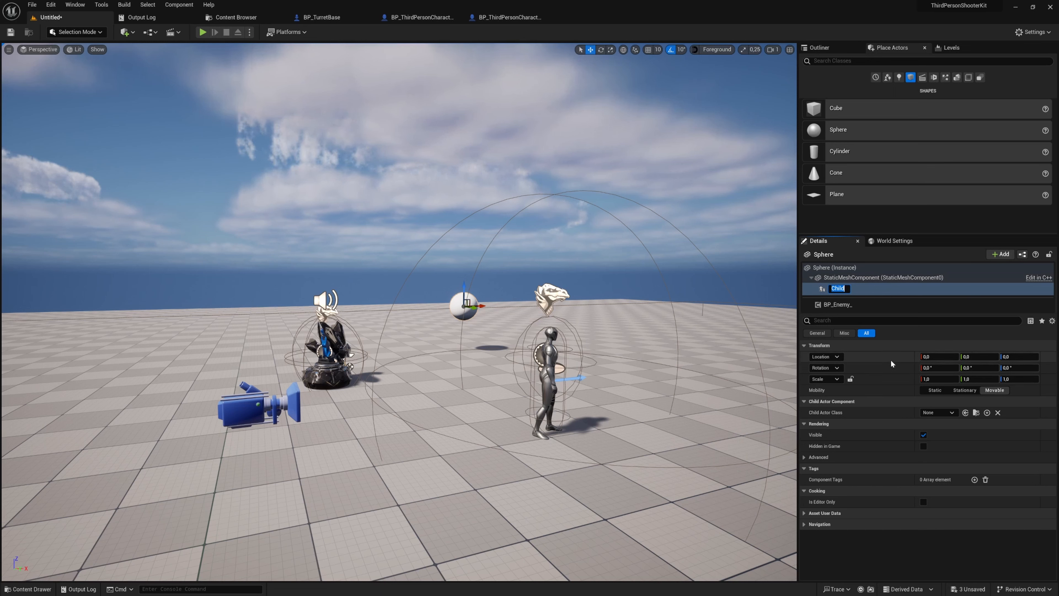
key("Return")
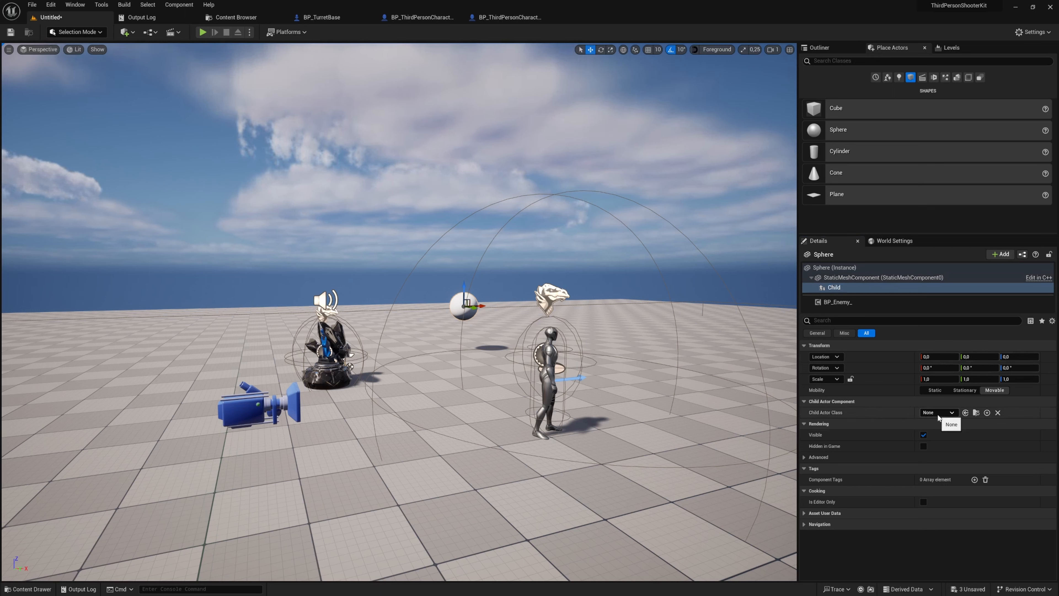
Step: Set the Child Actor Class of the sphere's Child component to BP_FactionHelperPawn_EnemyTeam
left_click(937, 412)
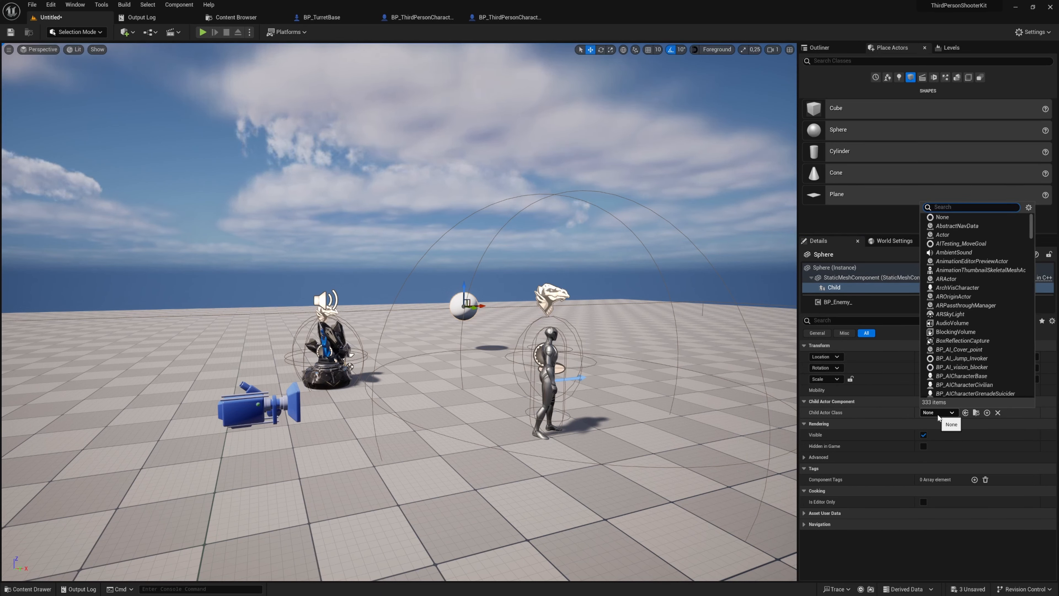
type("enem")
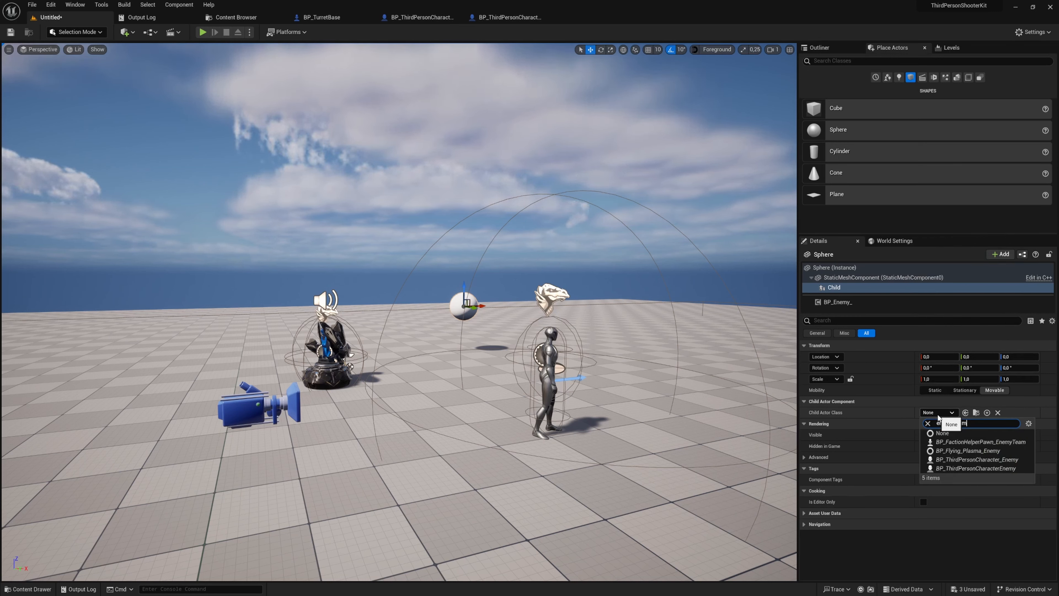
left_click(970, 441)
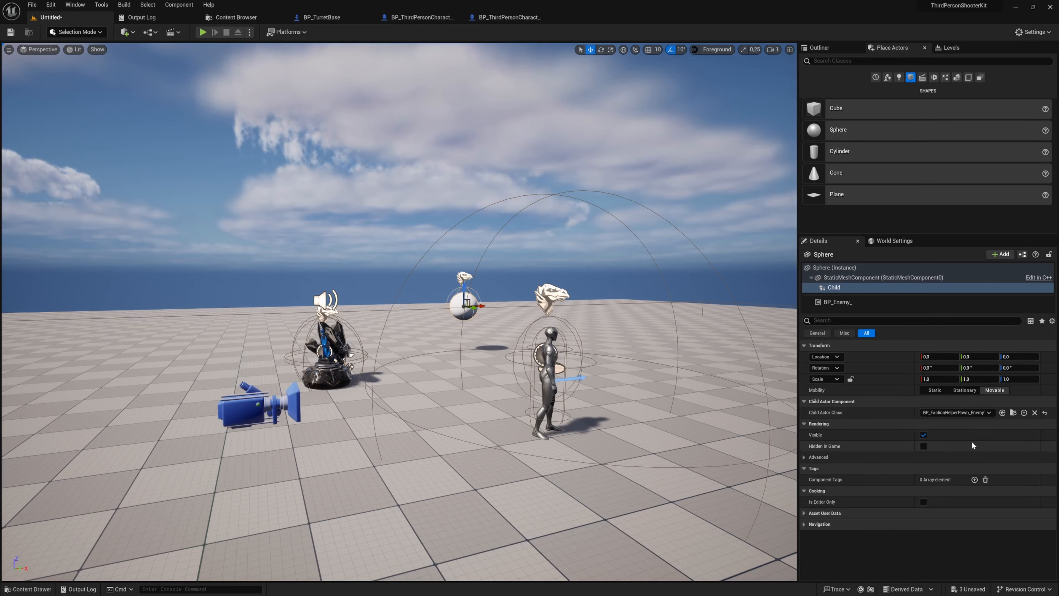
right_click_drag(491, 333, 481, 337)
key("f")
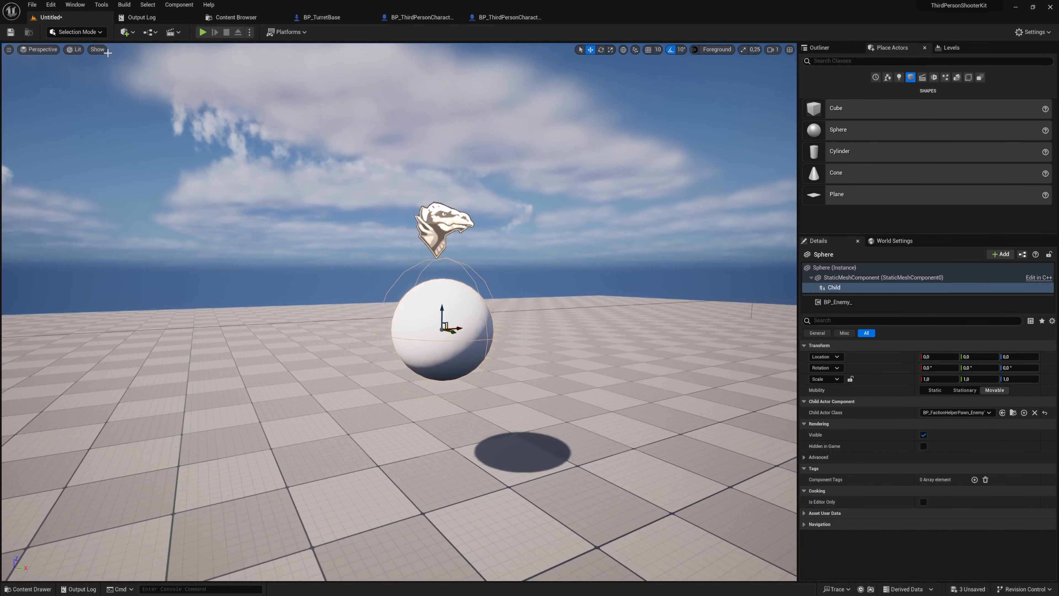
right_click_drag(108, 53, 123, 110)
key("ctrl+s")
left_click(746, 427)
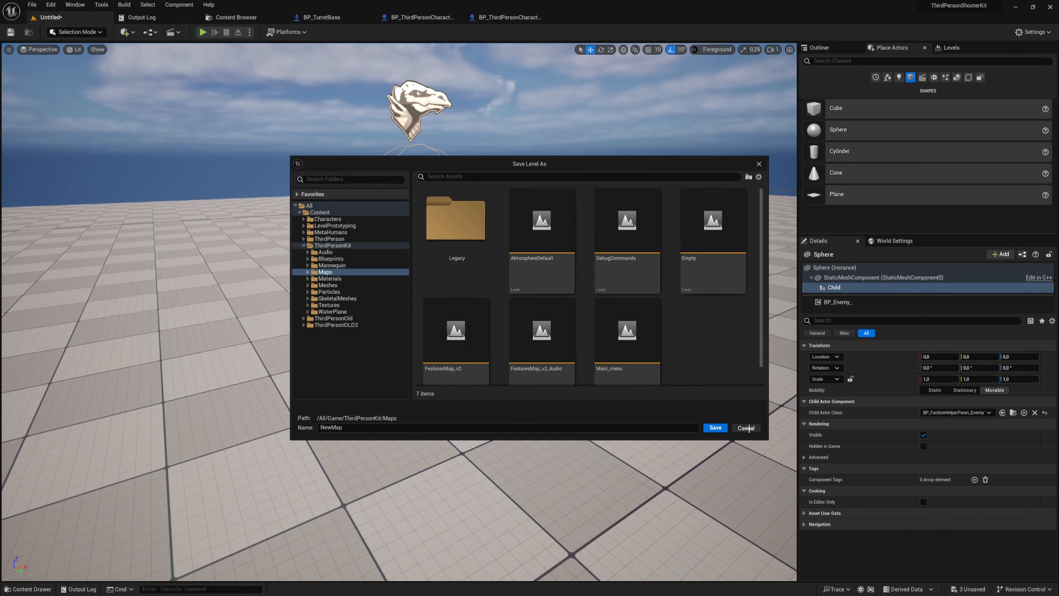
Step: Play the level and walk the player towards the turret to test whether it attacks the sphere
key("s")
right_click_drag(490, 233, 490, 192)
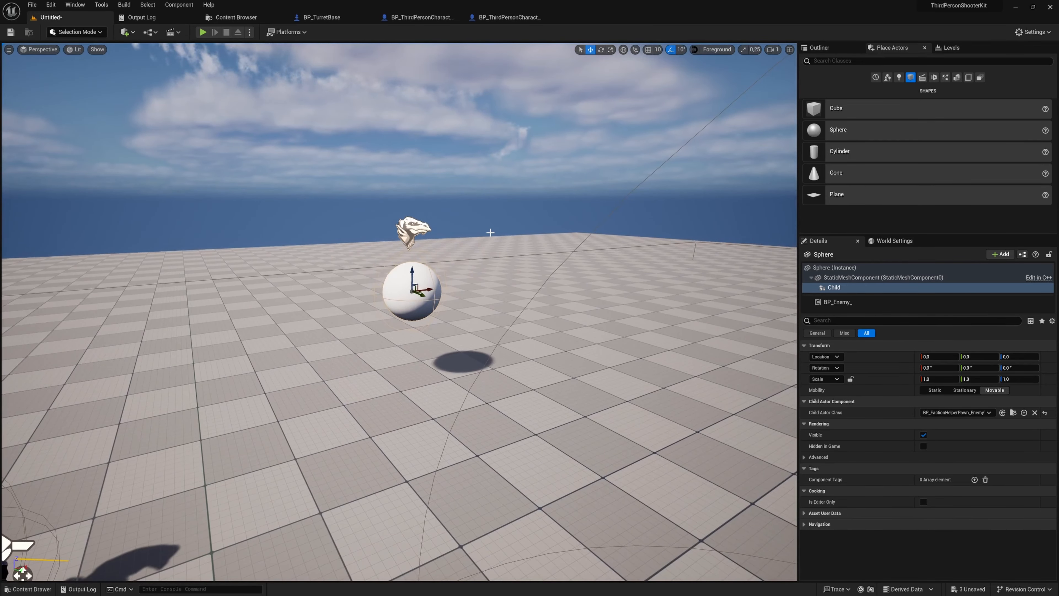
right_click_drag(464, 232, 433, 225)
key("s")
key("alt+p")
left_click(464, 232)
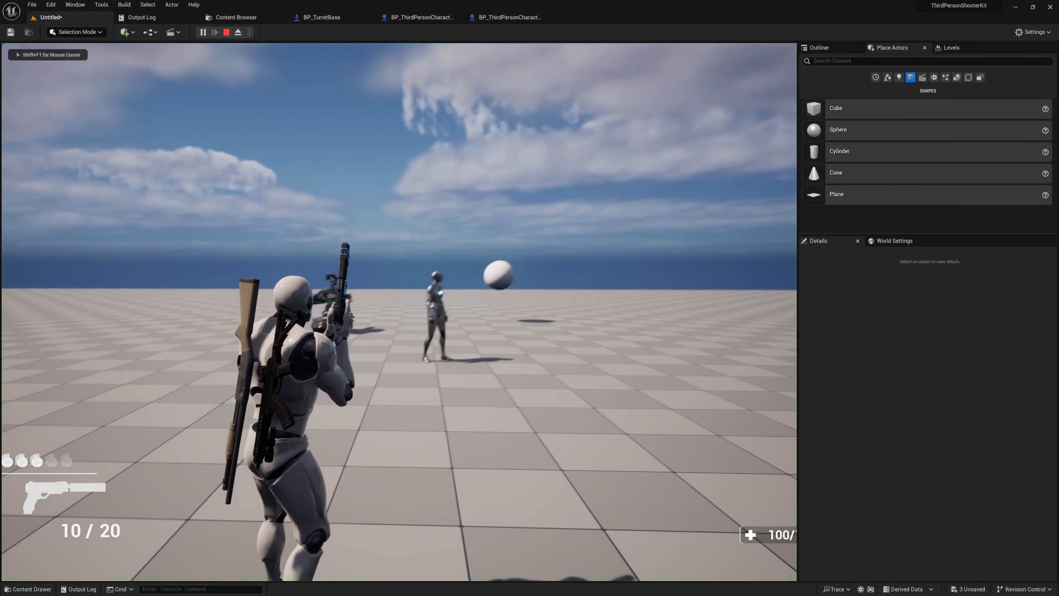
key("w")
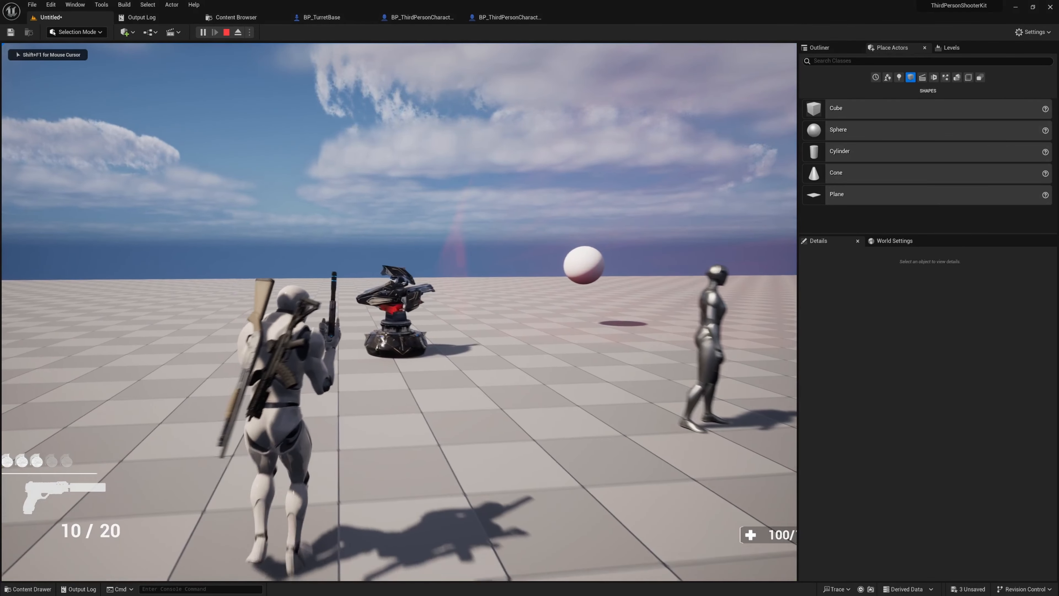
key("w")
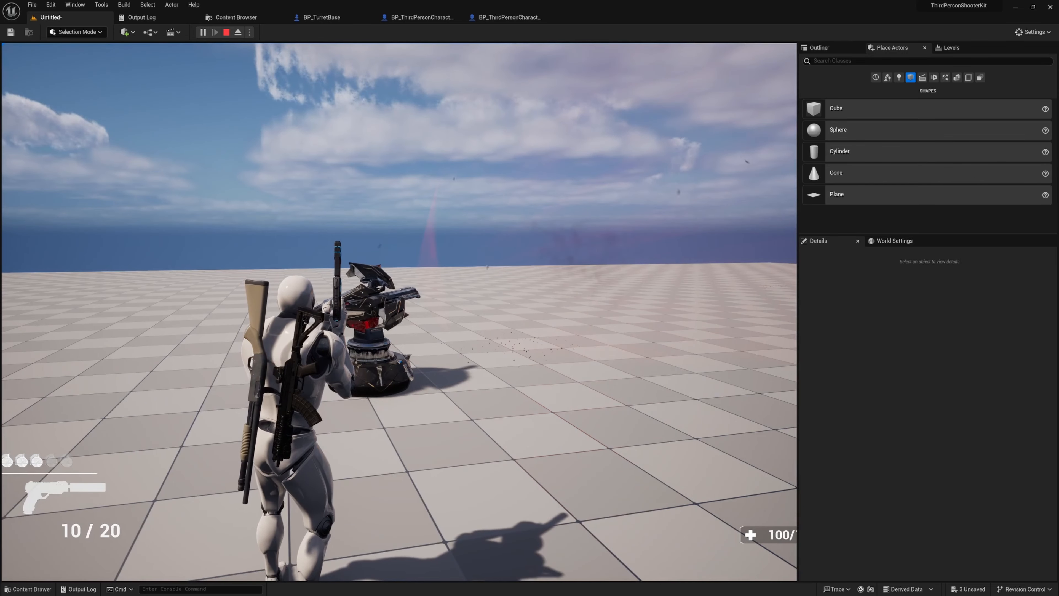
key("Escape")
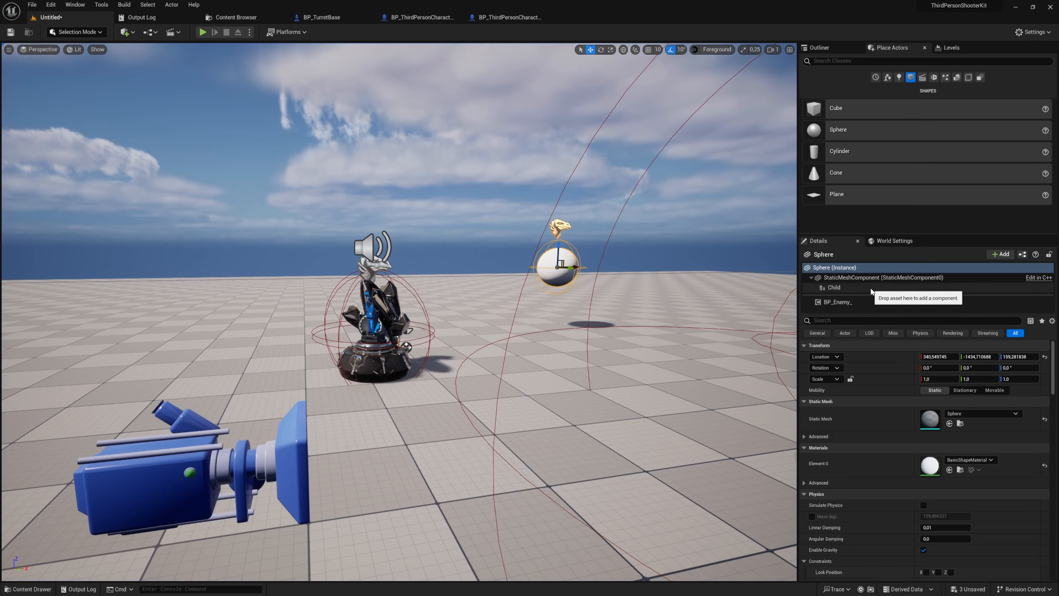
Step: Move the sphere's Child faction helper component straight up along Z so it sits above the sphere
left_click(834, 287)
key("w")
right_click_drag(736, 337, 734, 294)
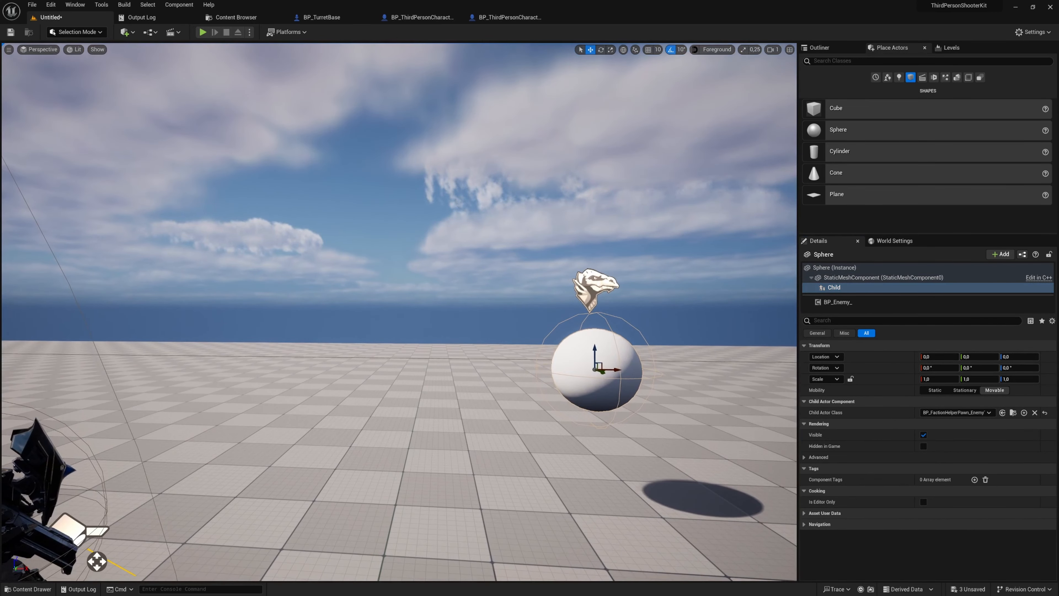
left_click(854, 304)
left_click(849, 288)
left_click_drag(597, 346, 616, 249)
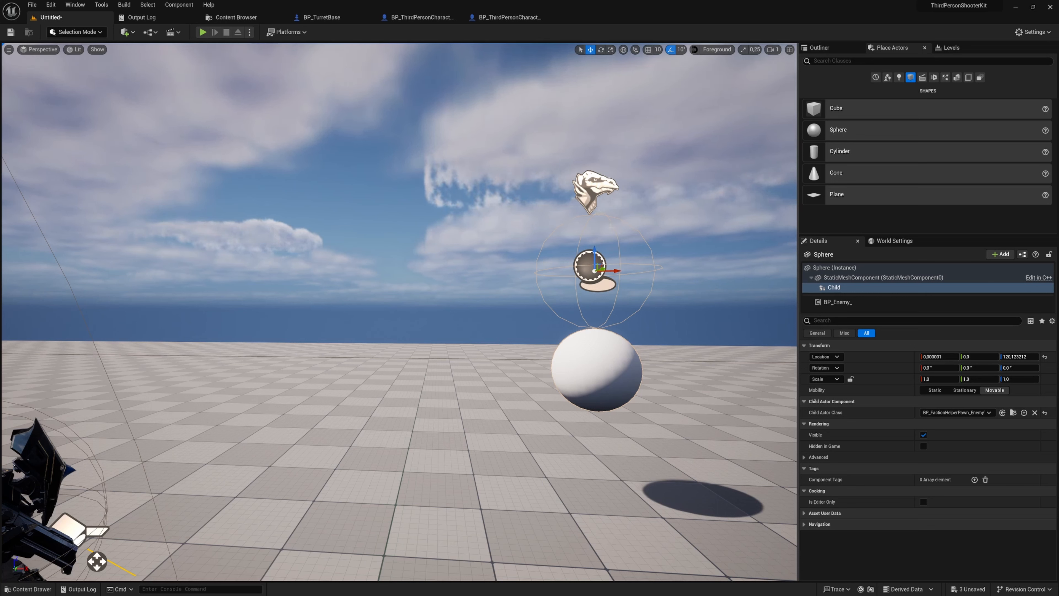
mouse_move(592, 250)
left_mouse_down()
mouse_move(590, 171)
mouse_move(588, 275)
mouse_move(598, 233)
left_mouse_up()
Step: Play the level again to test where the turret aims with the faction helper raised above the sphere
key("alt+p")
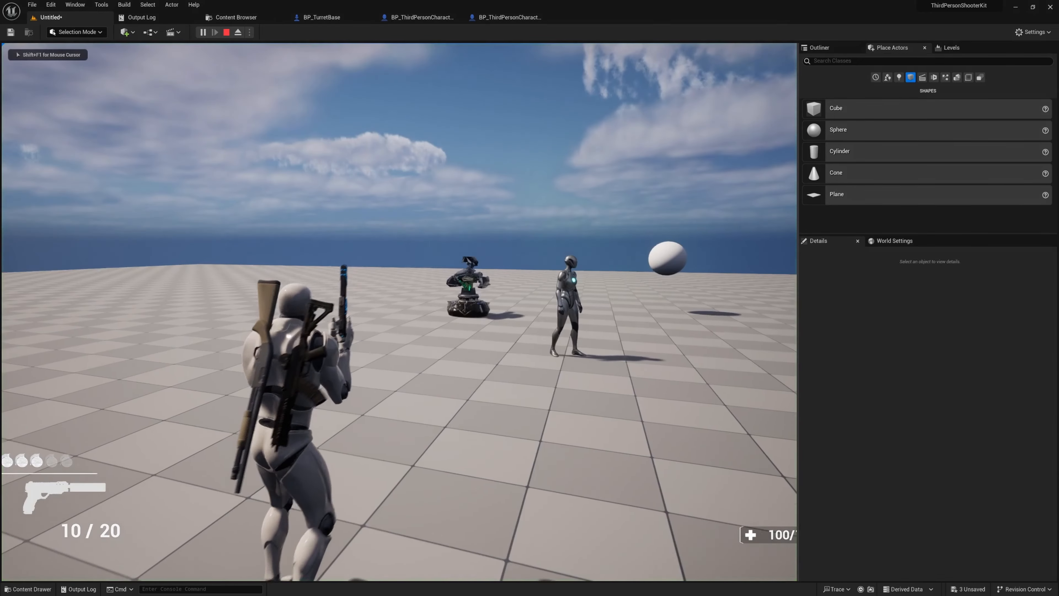
key("w")
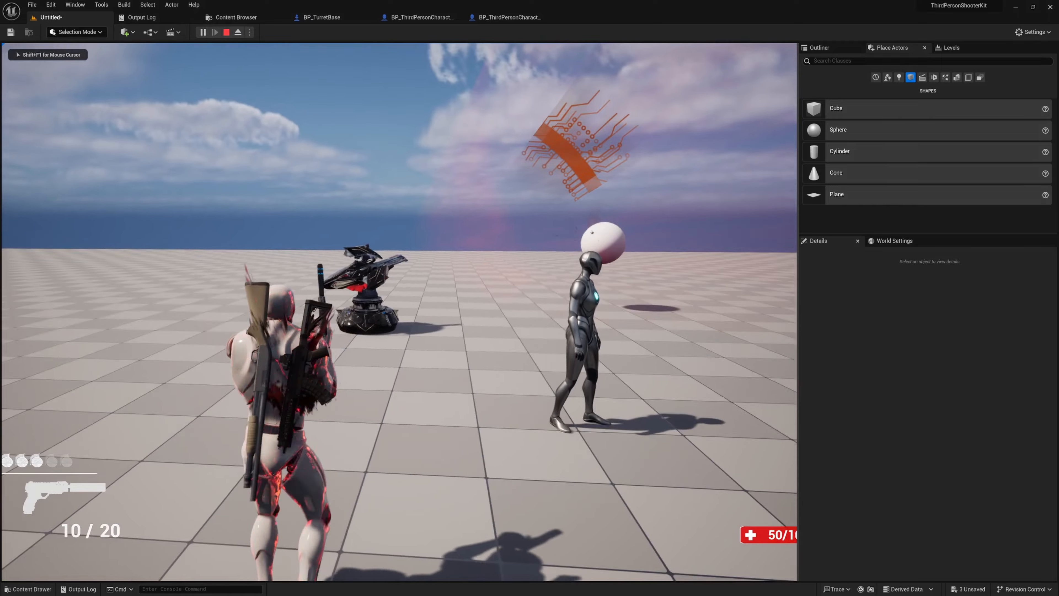
key("Escape")
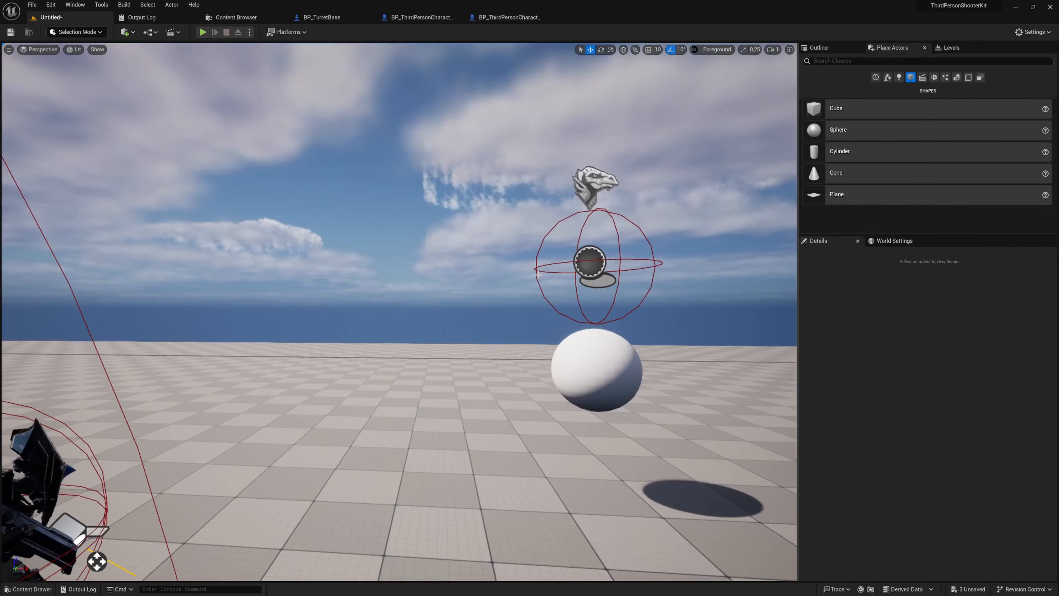
Step: Move BP_ThirdPersonCharacter_Enemy along X, away from the turret, to about 697
right_click_drag(458, 325, 511, 298)
left_click(515, 301)
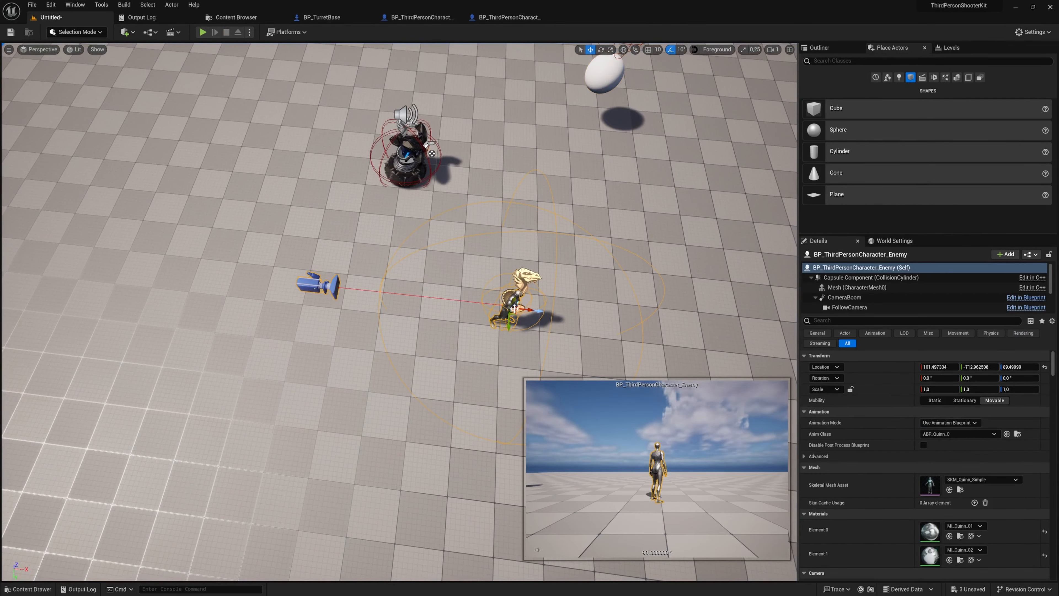
left_click_drag(527, 308, 767, 334)
Step: Play the level and walk the player towards the turret to watch where it shoots relative to the sphere
key("alt+p")
left_click(533, 242)
key("w")
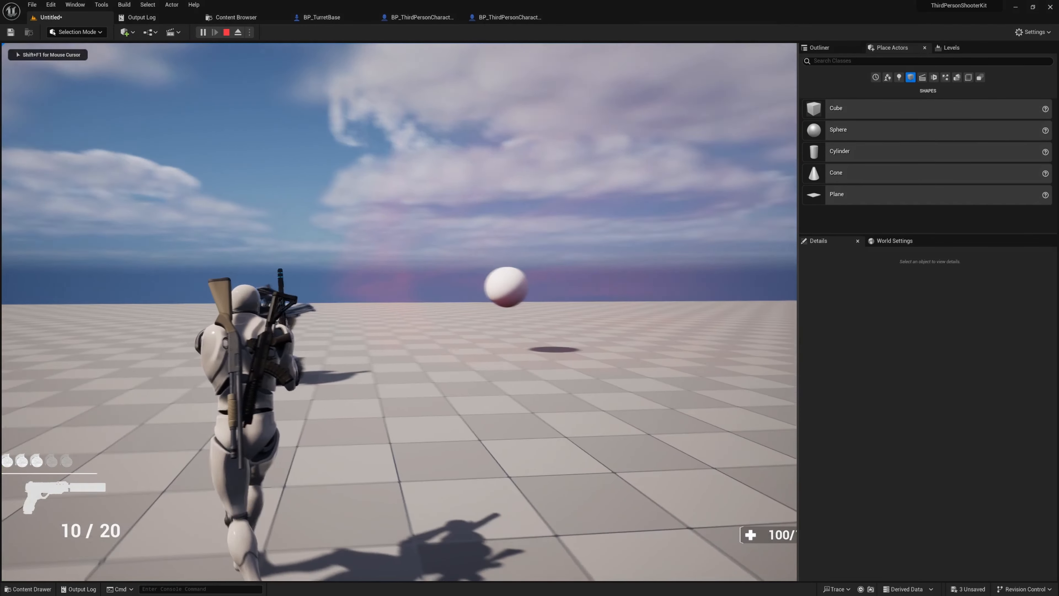
right_click(399, 311)
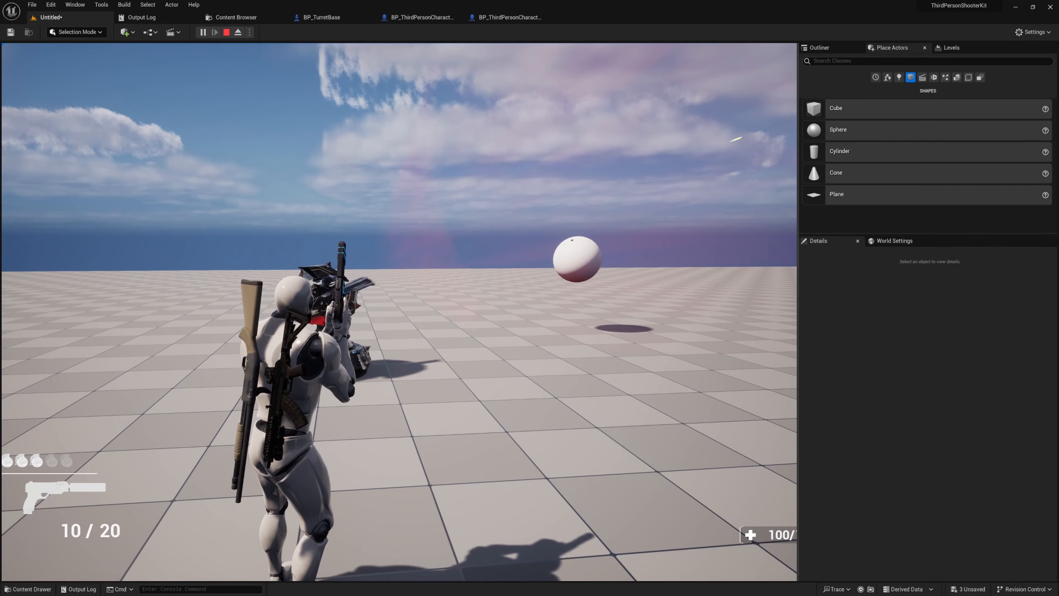
key("Escape")
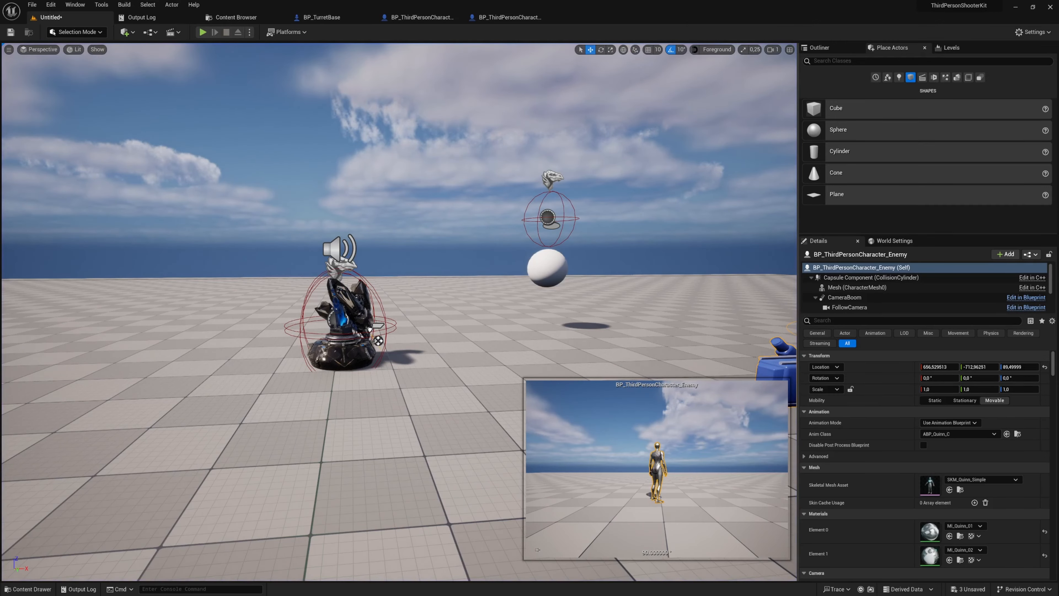
Step: Move the sphere's Child faction helper component back down along Z into the sphere, to about -4.6
left_click(561, 238)
key("w")
right_click_drag(561, 238, 529, 219)
key("s")
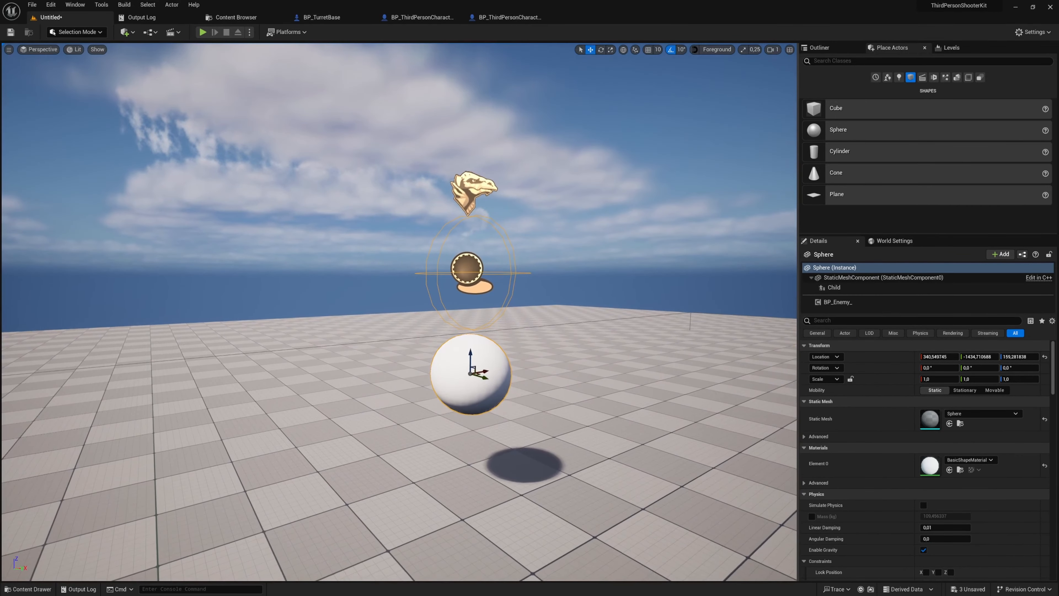
left_click(846, 288)
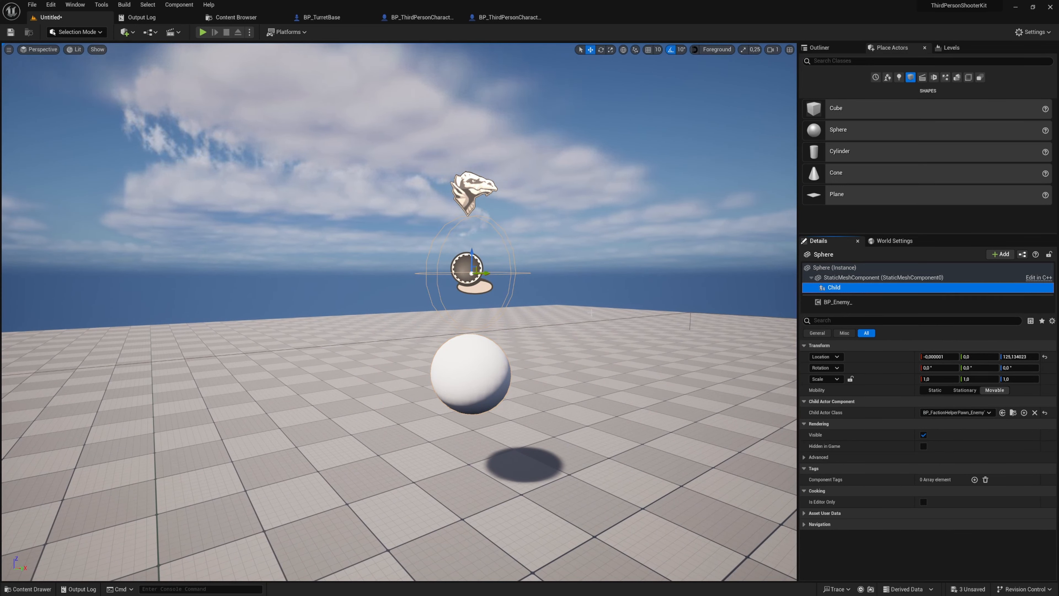
key("d")
right_click_drag(526, 272, 448, 272)
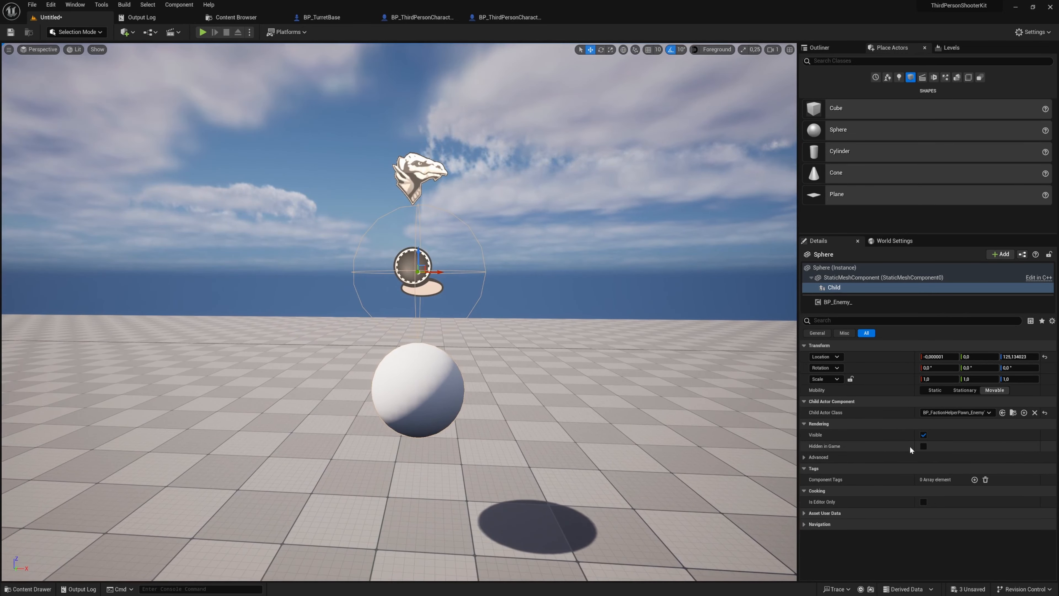
left_click(881, 457)
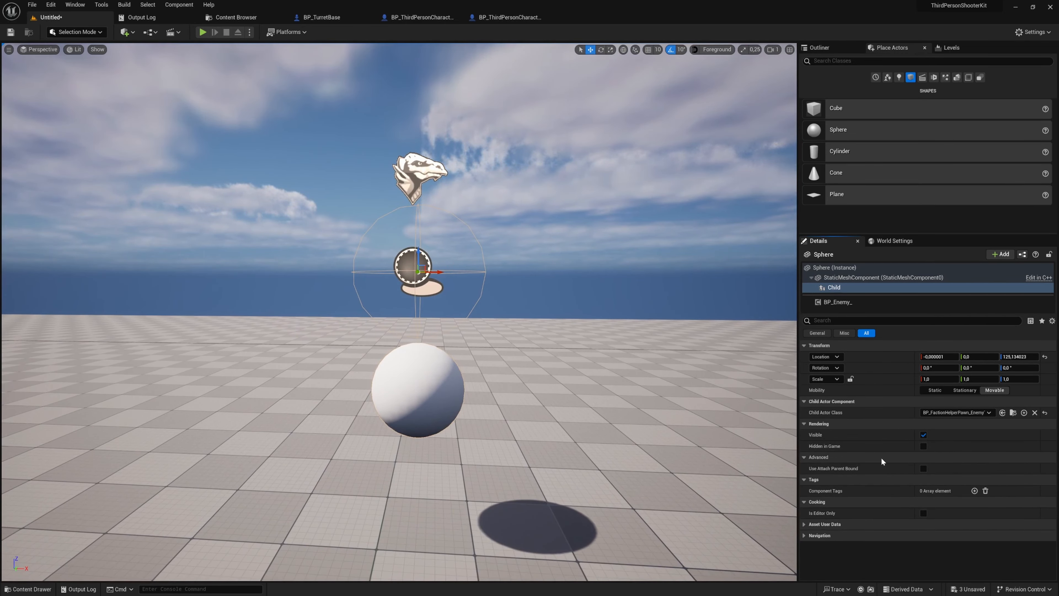
left_click_drag(420, 246, 421, 370)
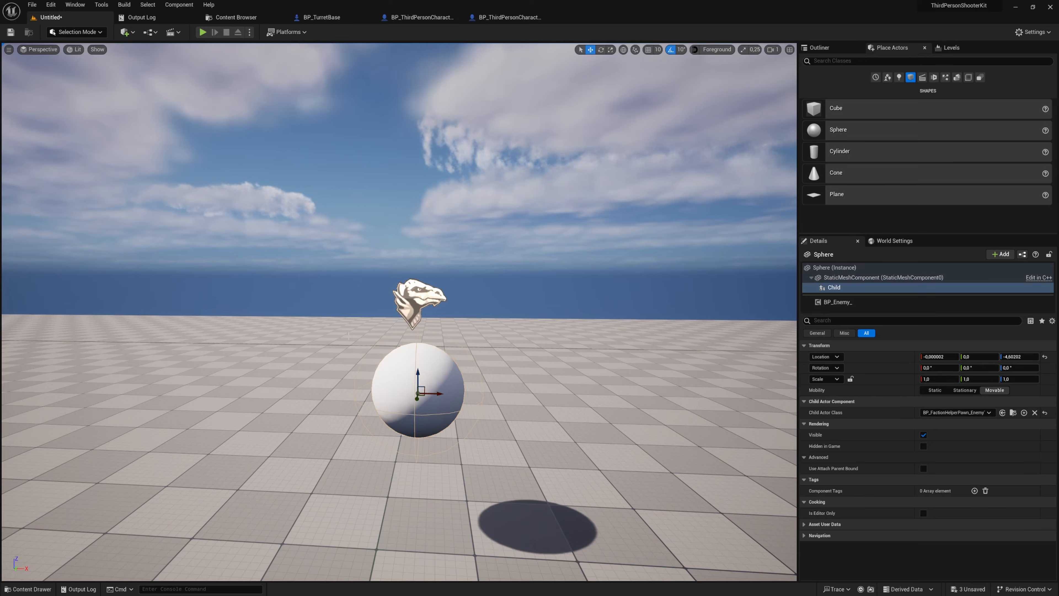
Step: Set the red BP_AICharacterMannequin's Initial Weapon Loadout Slot 02 to DA_BurstRifle and place the character near the turret and the sphere
right_click_drag(368, 387, 371, 369)
key("w")
key("s")
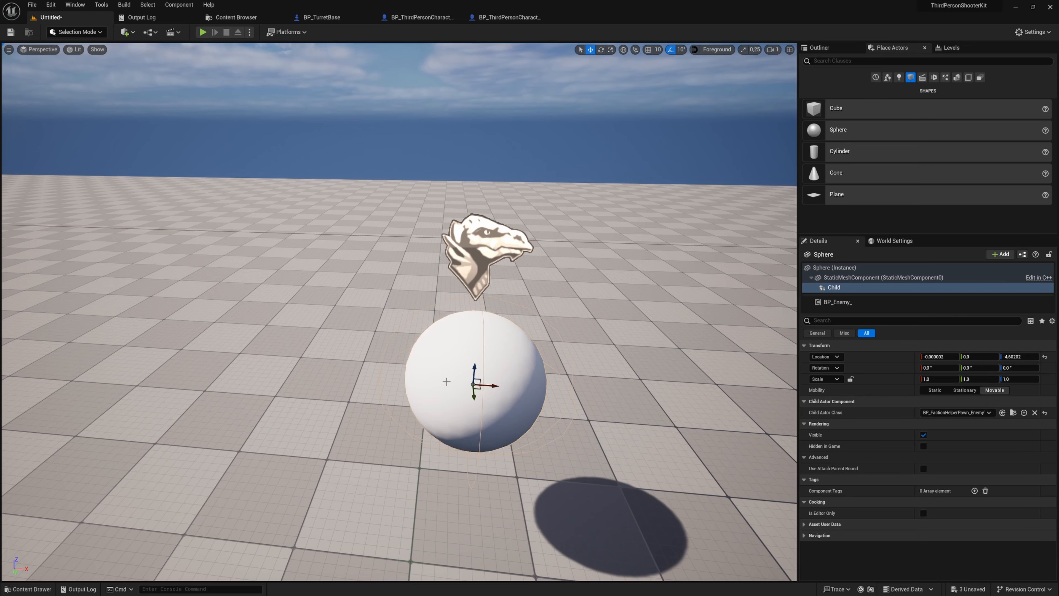
key("s")
right_click_drag(446, 381, 297, 381)
key("s")
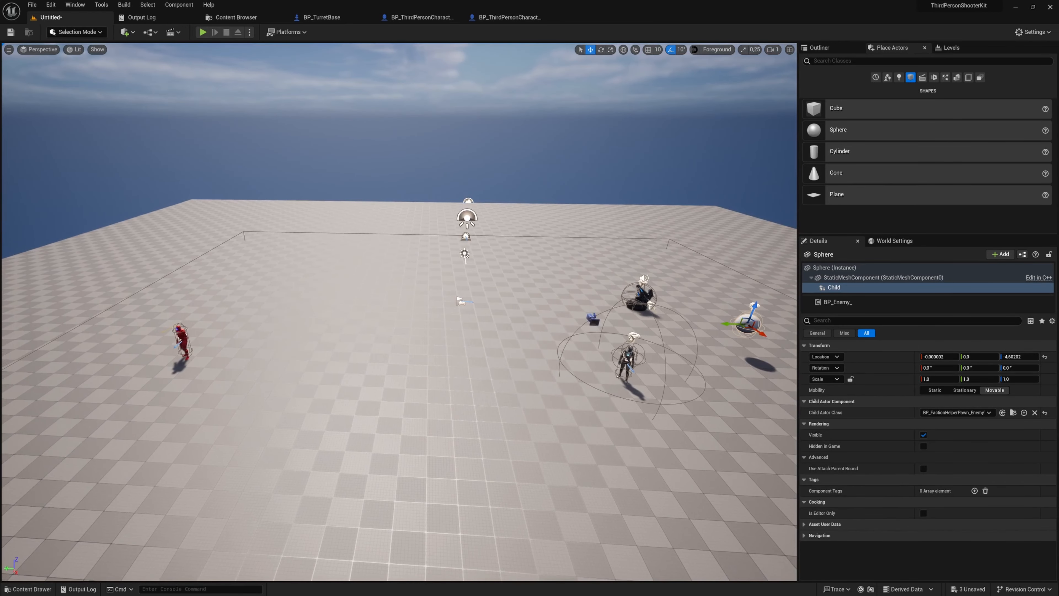
left_click(180, 336)
type("we")
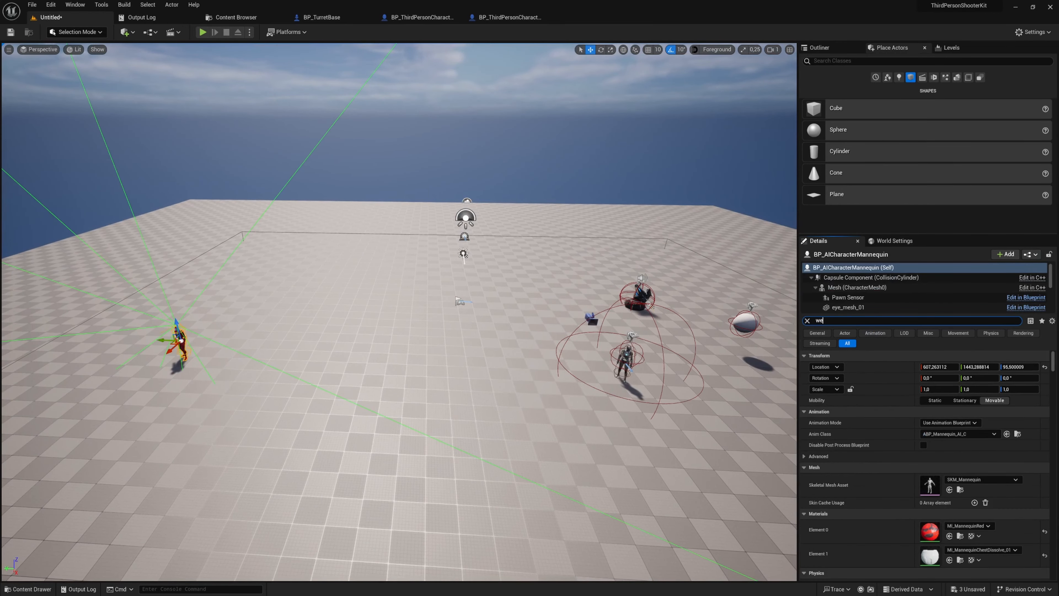
type("a")
left_click(1001, 484)
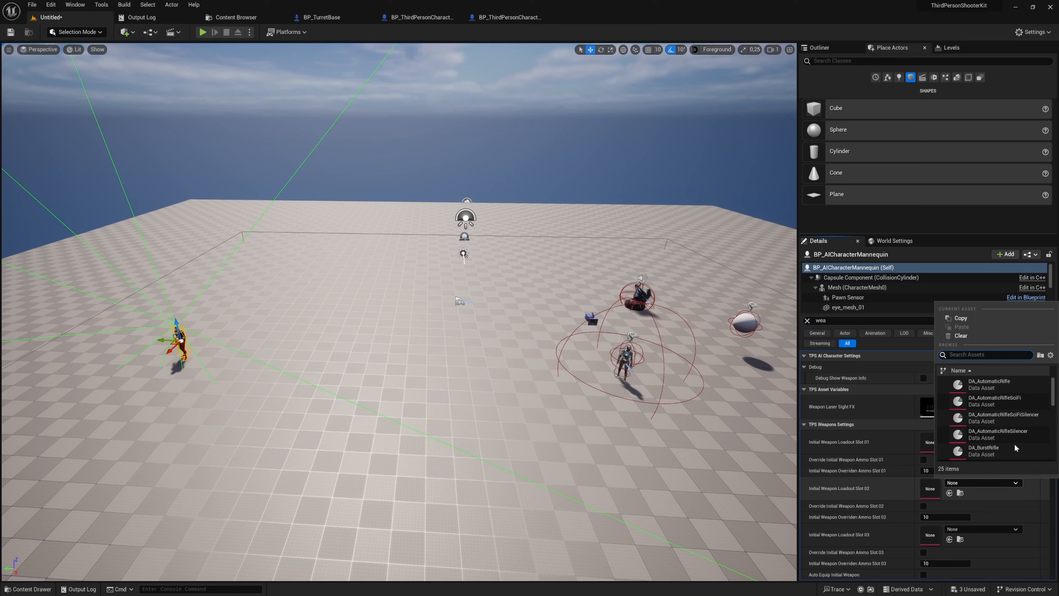
scroll(1015, 434, "down", 2)
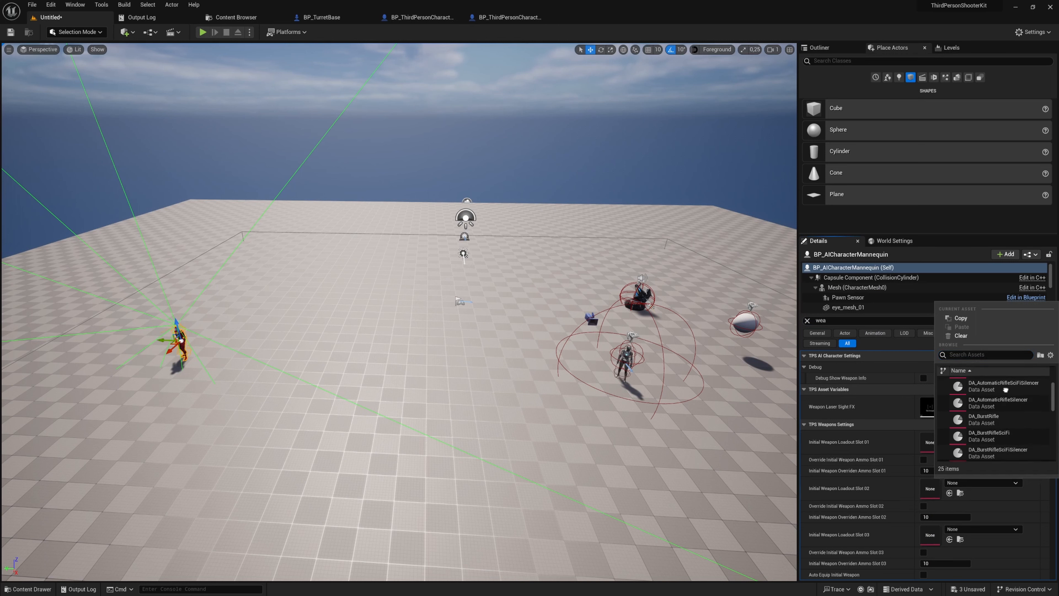
left_click(1016, 422)
left_click_drag(171, 342, 730, 284)
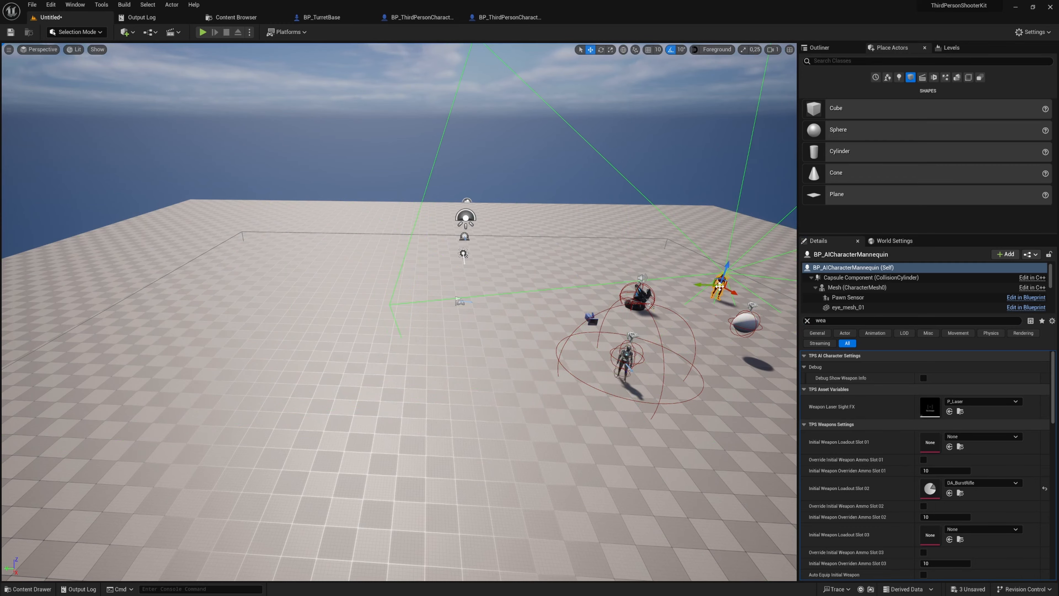
Step: Play the level and run the player towards the turret to test the fight with the armed AI mannequin
key("alt+p")
key("w")
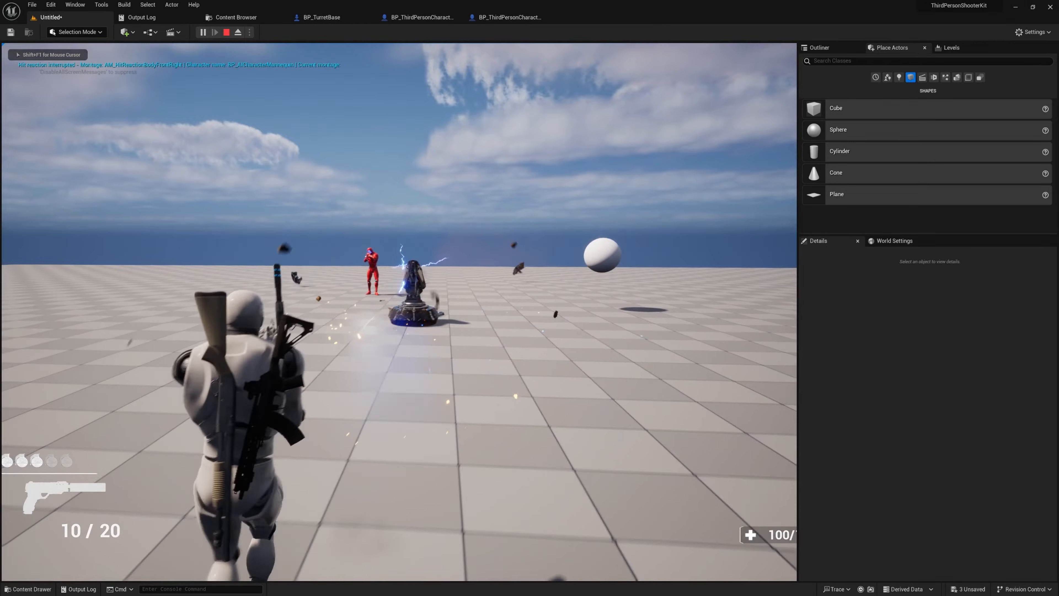
key("w")
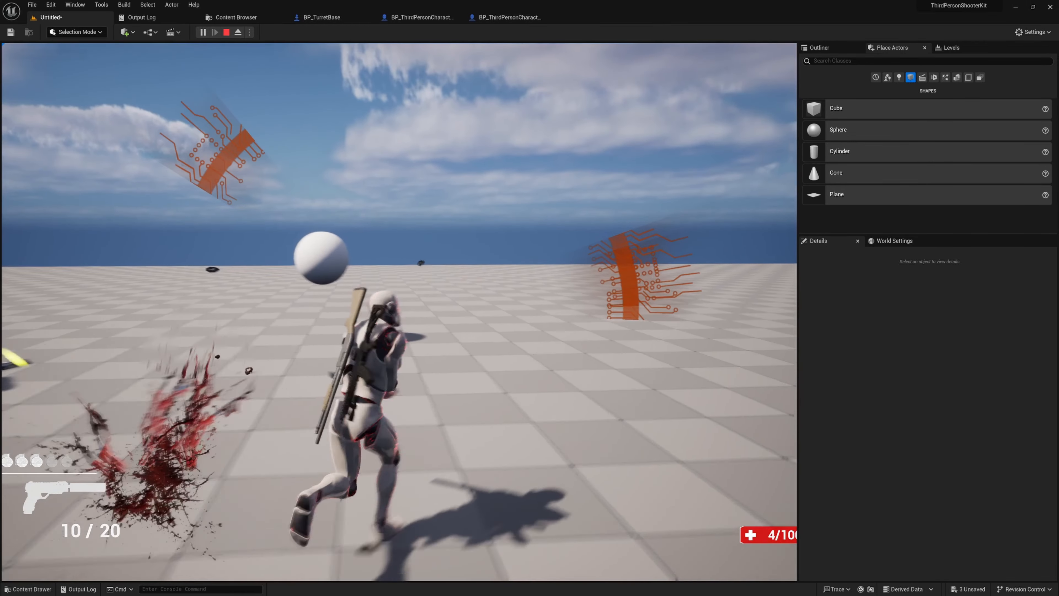
key("Escape")
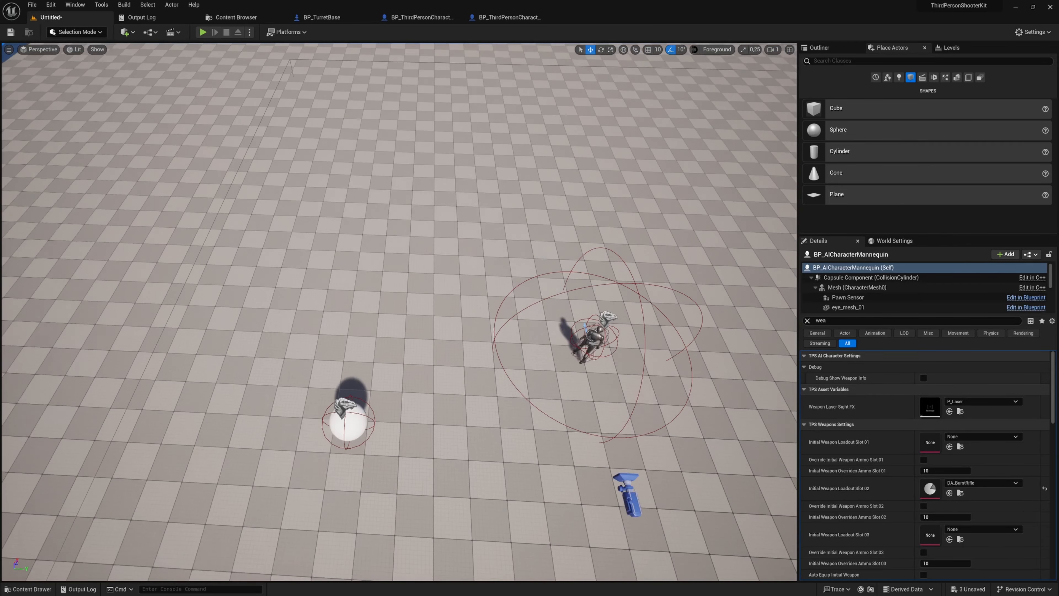
Step: Move the AI mannequin along X, away from the turret and closer to the sphere
key("d")
right_click_drag(455, 323, 267, 285)
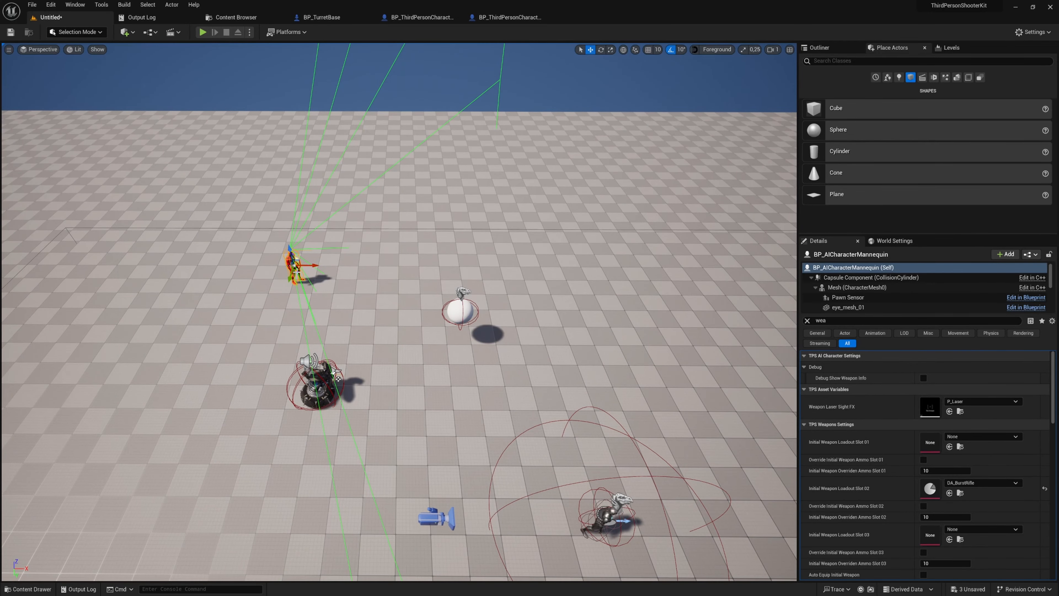
left_click_drag(297, 270, 375, 283)
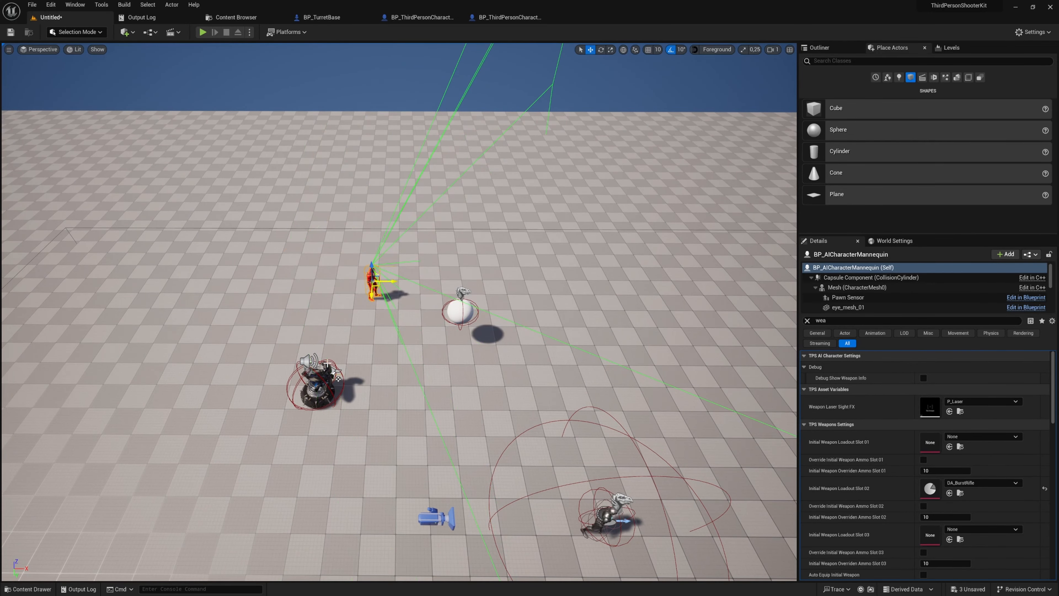
Step: Turn off Turret Auto Activate on the BP_TurretBase turret
left_click(330, 389)
key("f")
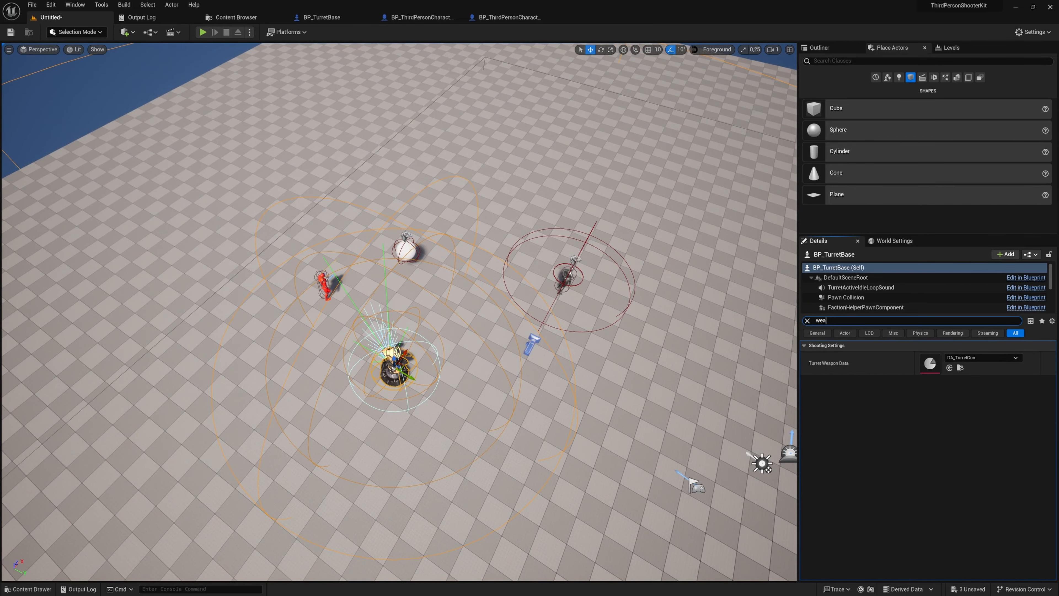
type("act")
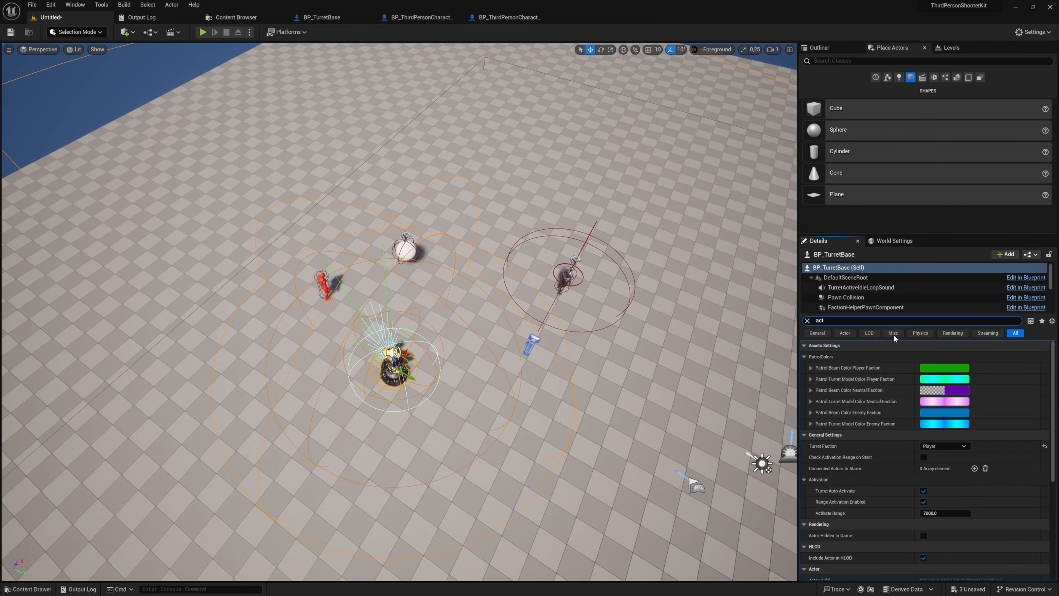
left_click(923, 490)
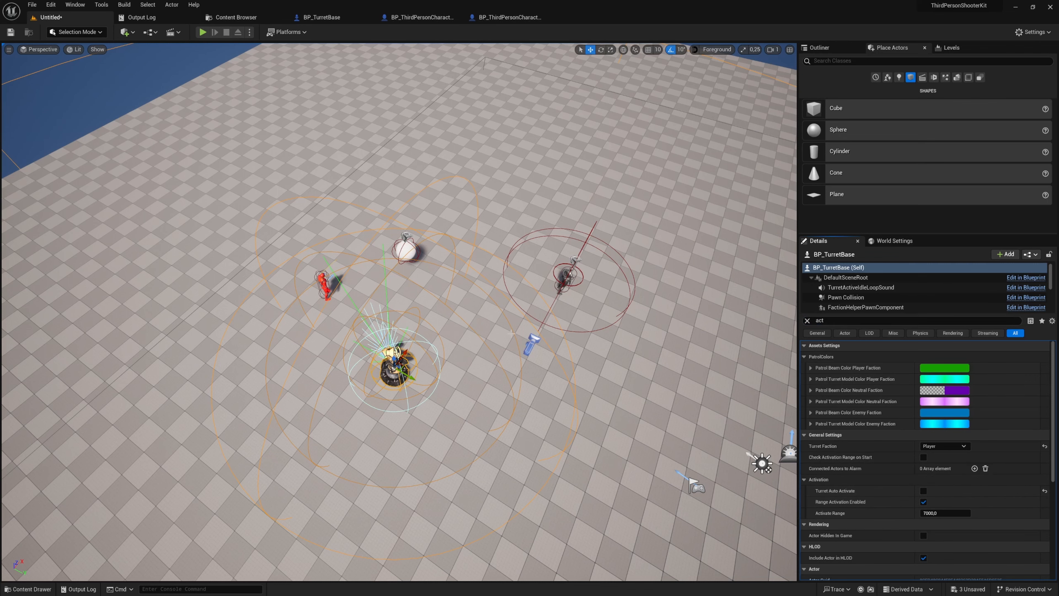
Step: Play the level and move the player around the turret to test combat with the AI mannequin with auto activation off
scroll(512, 332, "up", 3)
key("alt+p")
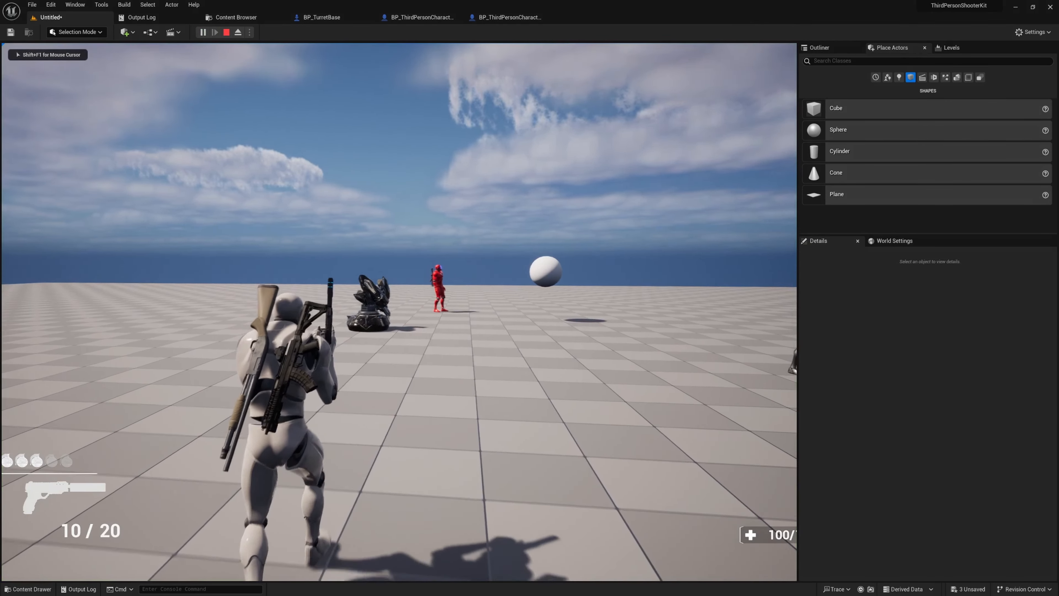
key("w")
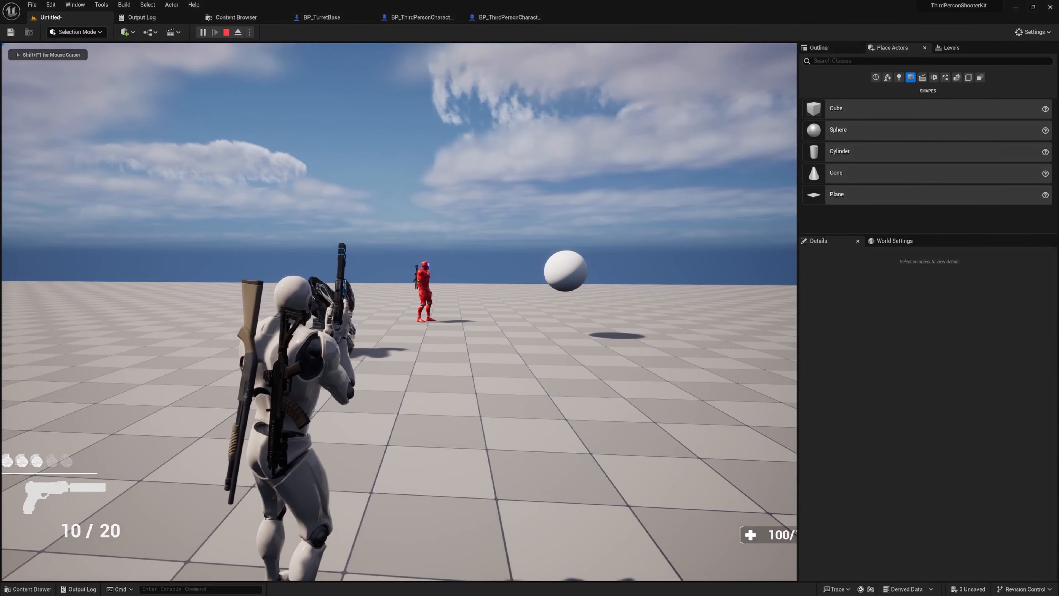
key("a")
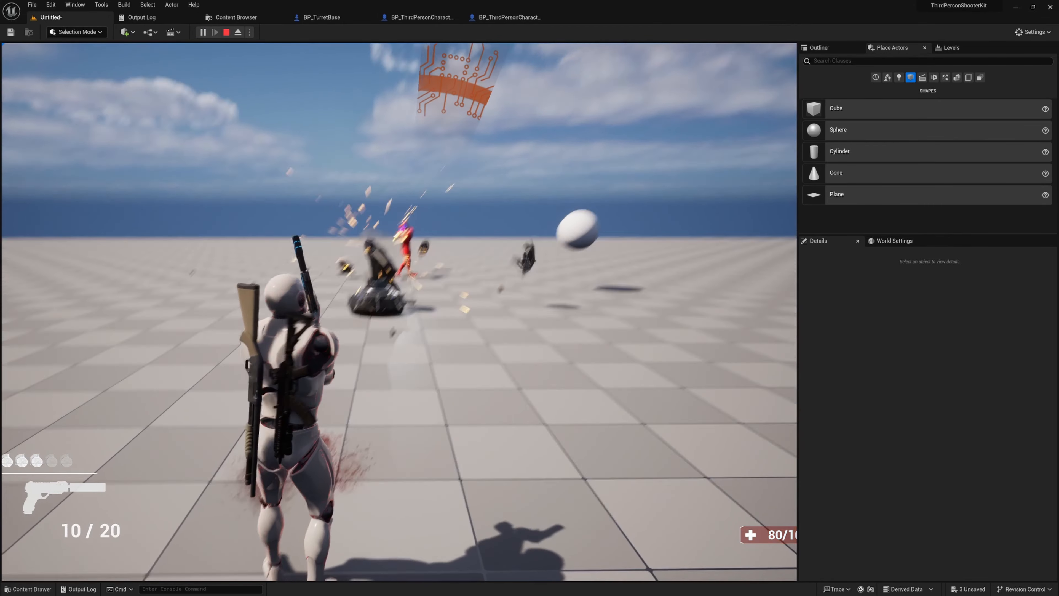
key("w")
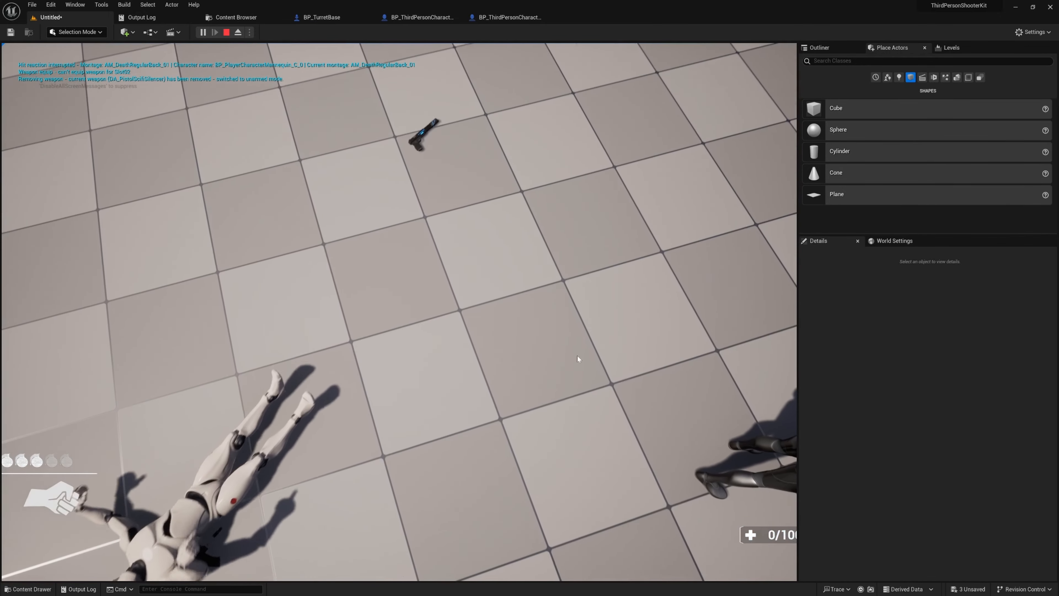
key("Escape")
Step: Move BP_ThirdPersonCharacter_Enemy farther away from the turret and the sphere
key("s")
right_click_drag(579, 359, 456, 367)
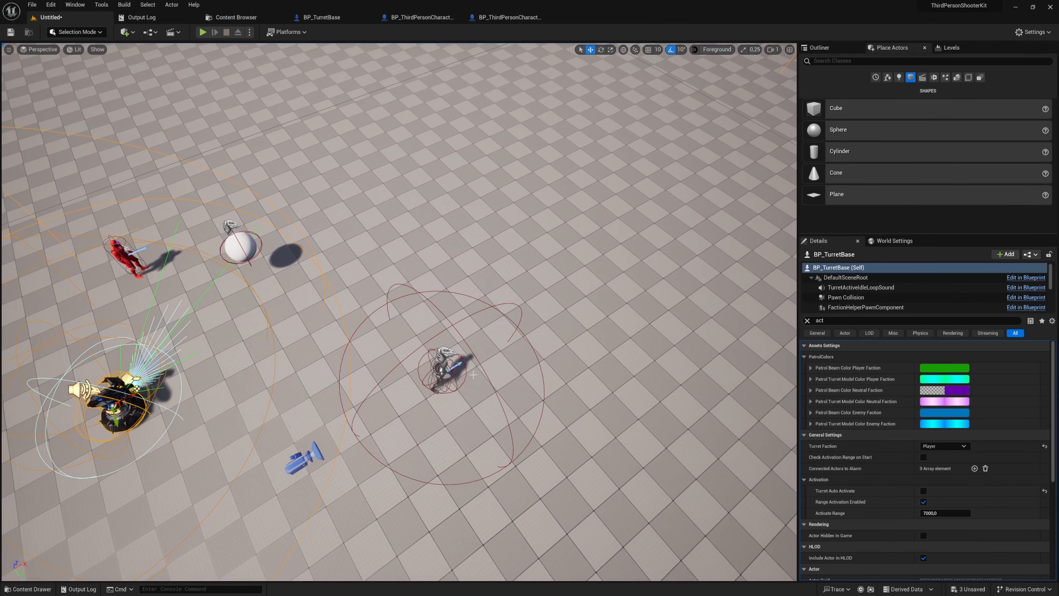
left_click(456, 366)
left_click_drag(457, 366, 716, 361)
Step: Simulate the level without a player and examine how the AI mannequin, the sphere and the inactive turret behave towards each other
right_click_drag(557, 327, 466, 327)
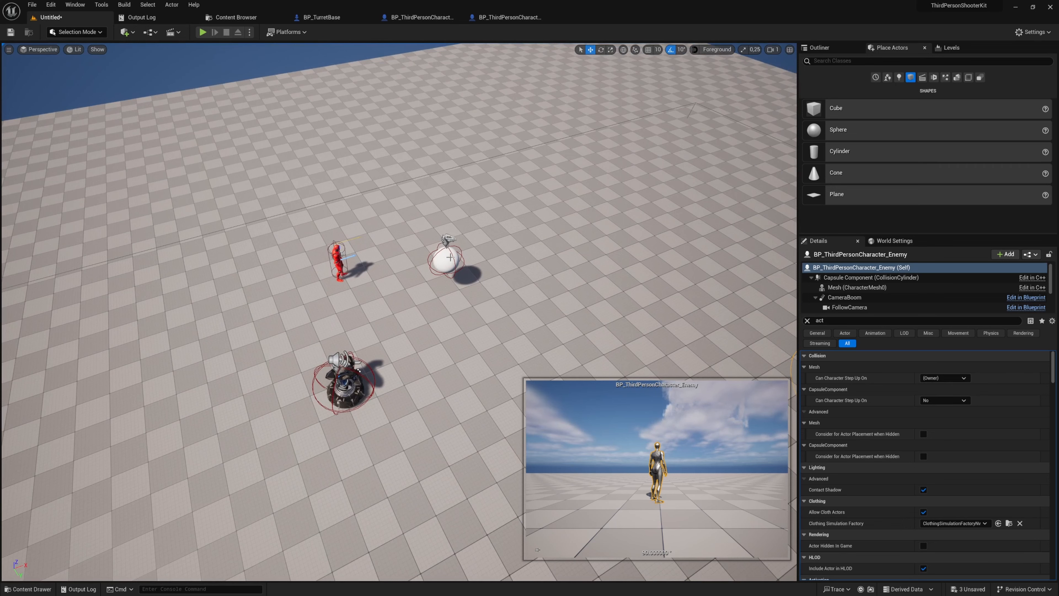
key("alt+s")
right_click_drag(451, 257, 505, 311)
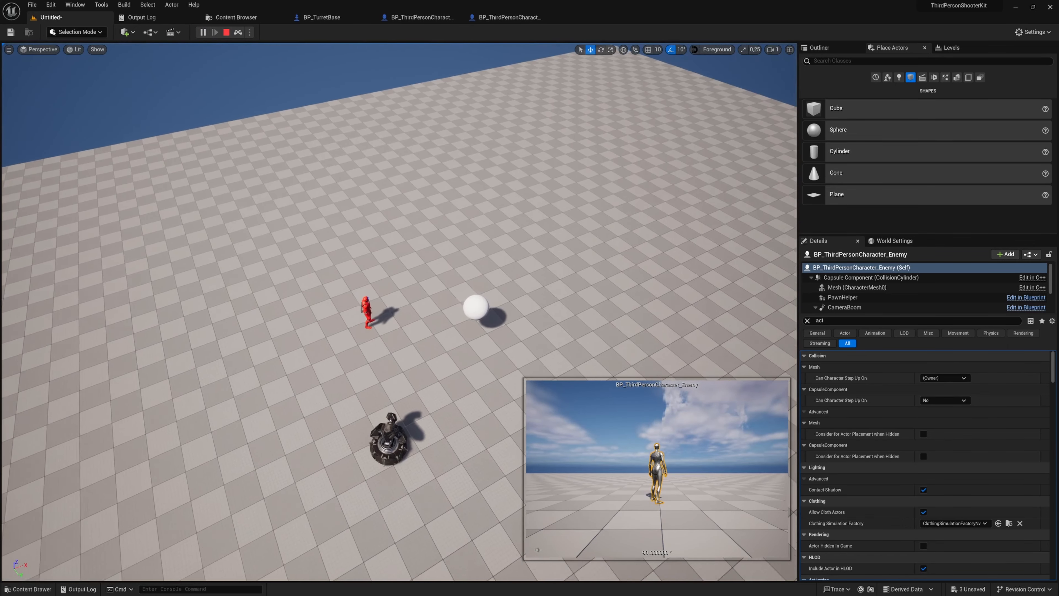
scroll(505, 311, "up", 4)
left_click(506, 311)
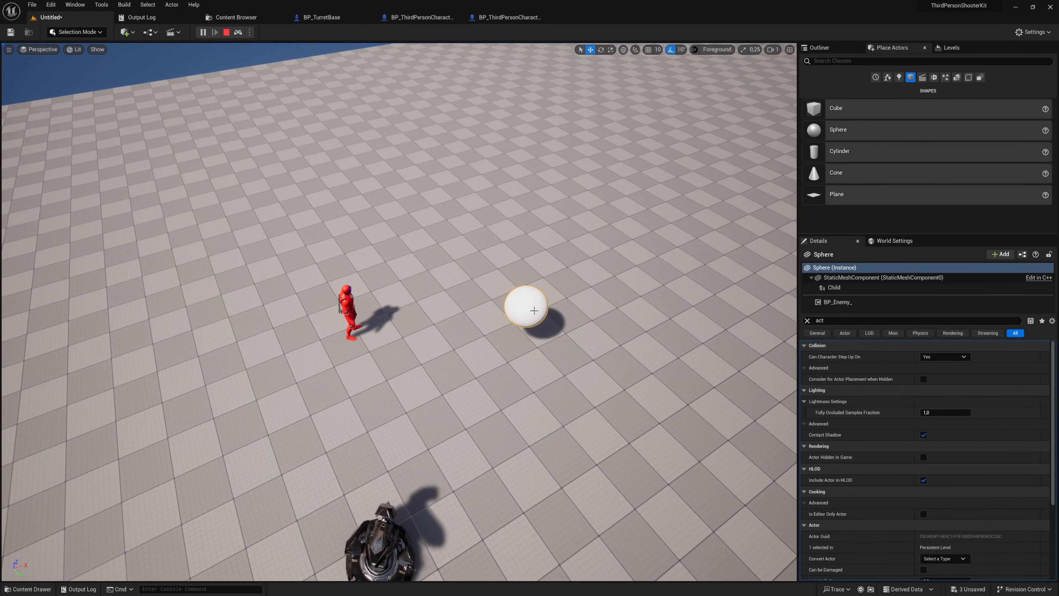
right_click_drag(534, 311, 579, 318)
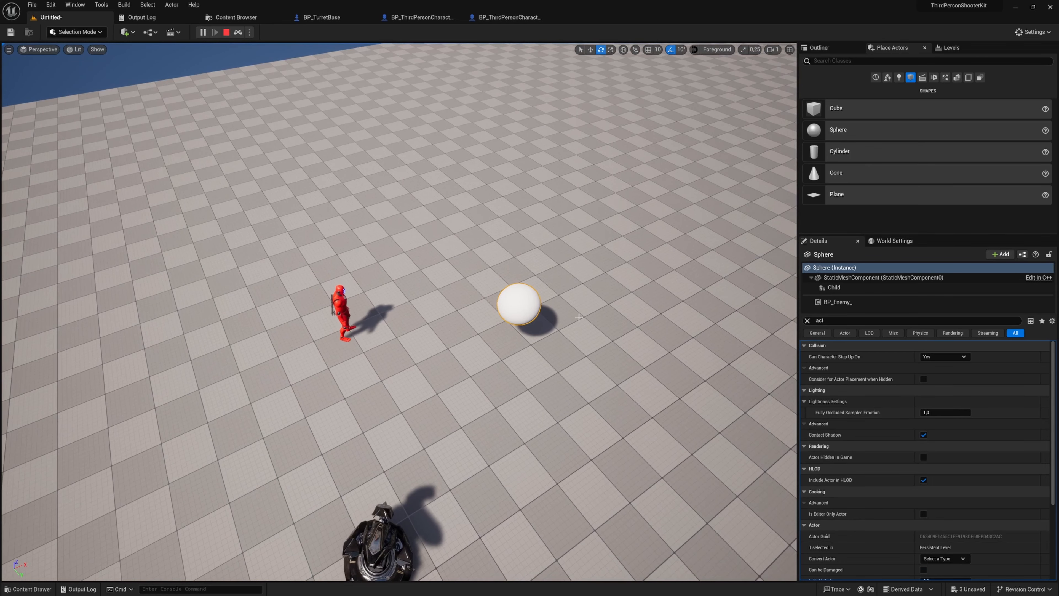
left_click(525, 247)
left_click(513, 310)
key("w")
right_click_drag(513, 310, 546, 325)
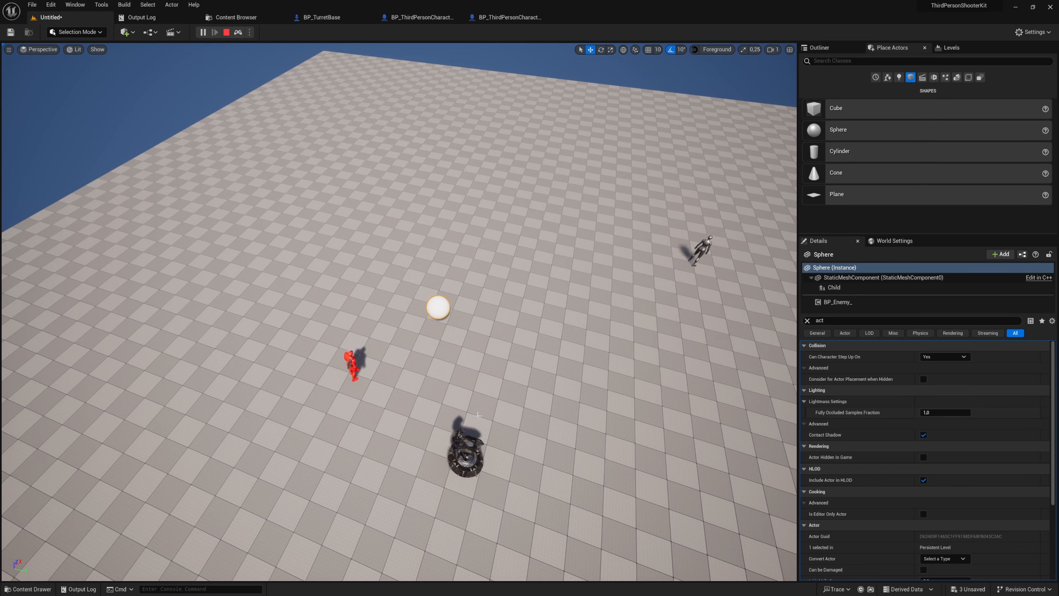
left_click(460, 450)
right_click_drag(460, 450, 466, 451)
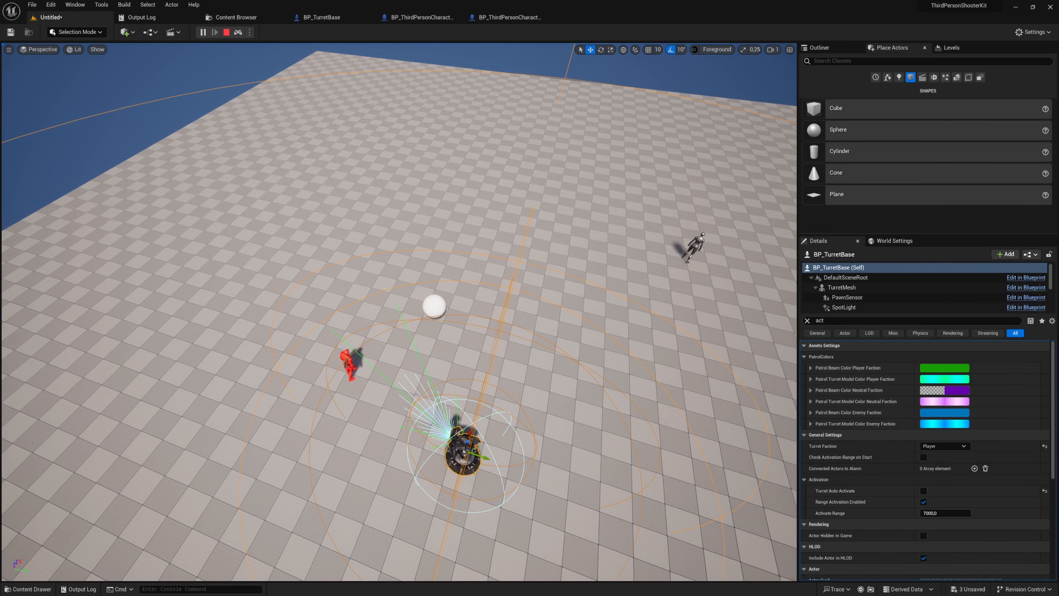
left_click(435, 306)
key("Escape")
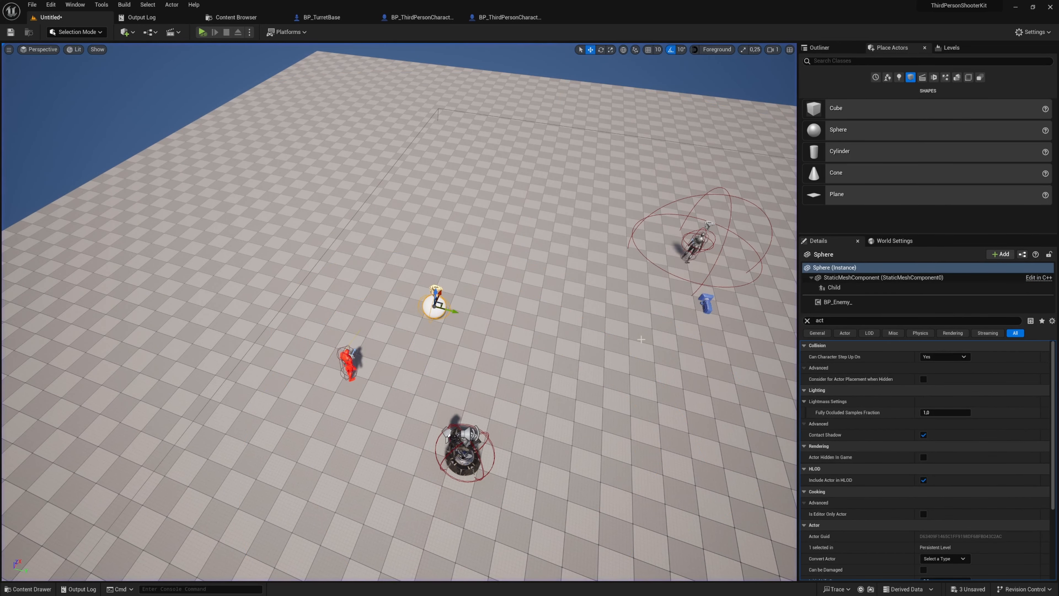
Step: Set the sphere's mobility to Movable, simulate the level and move the sphere while the simulation runs
left_click(806, 321)
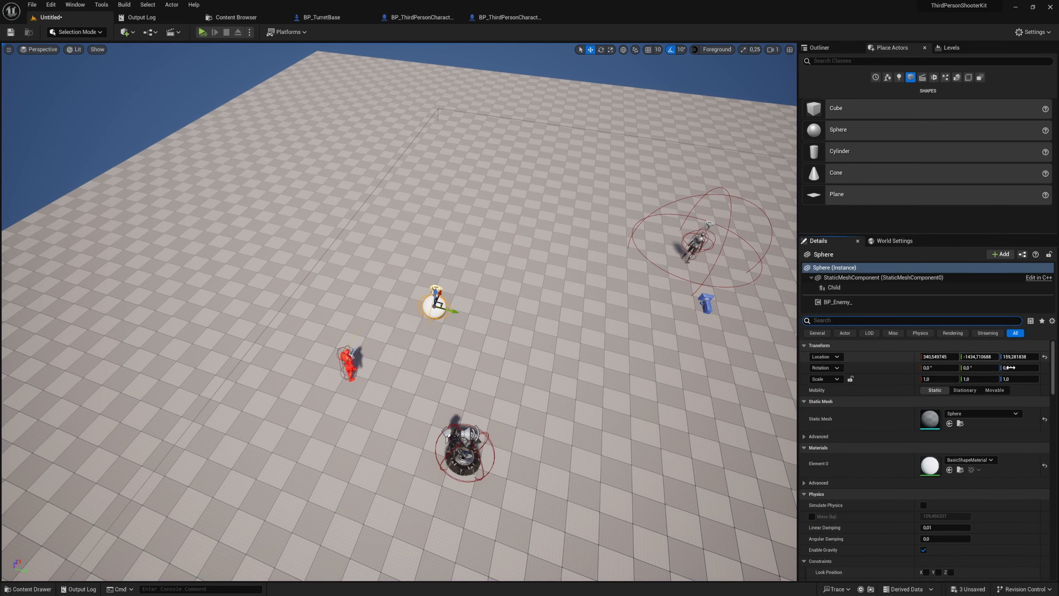
left_click(994, 390)
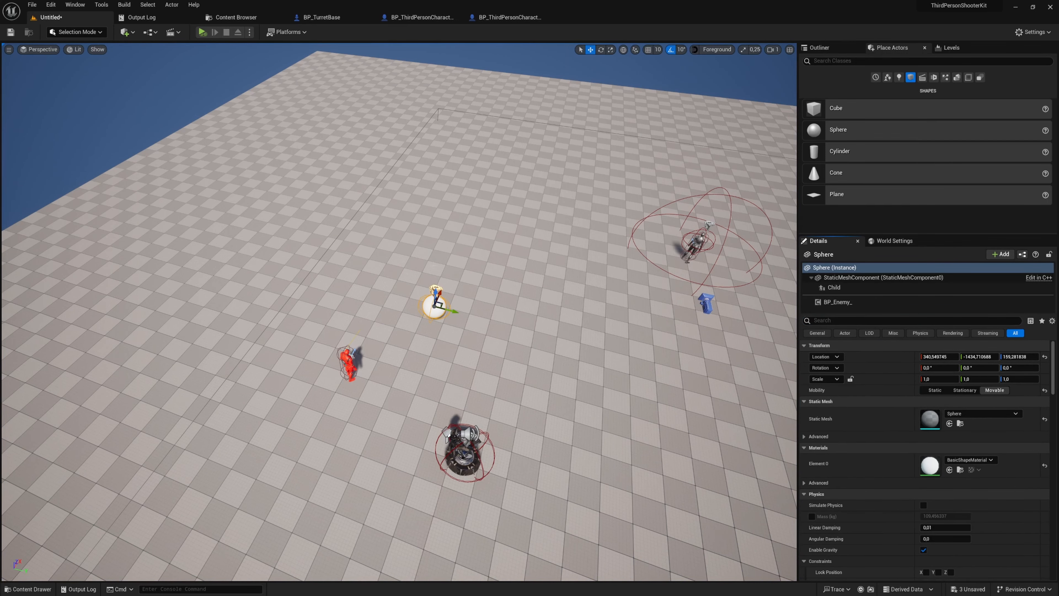
key("alt+s")
key("w")
key("d")
left_click(448, 346)
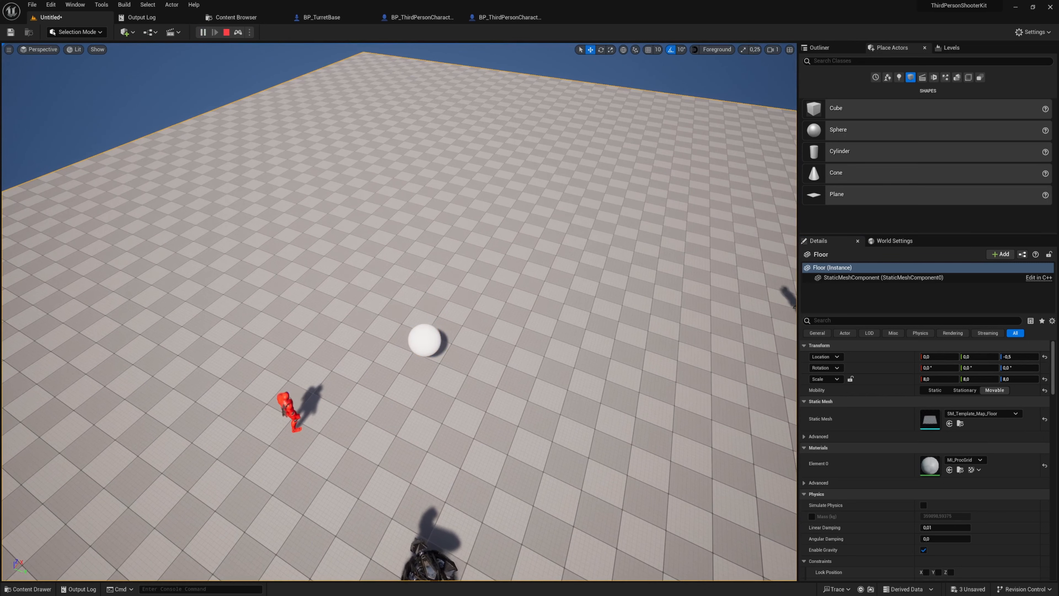
left_click(439, 341)
left_click_drag(436, 339, 393, 312)
right_click_drag(393, 313, 350, 264)
key("q")
Step: Inspect the simulated sphere's BP_Enemy_ component settings and its Child component, and end the simulation
left_click(842, 305)
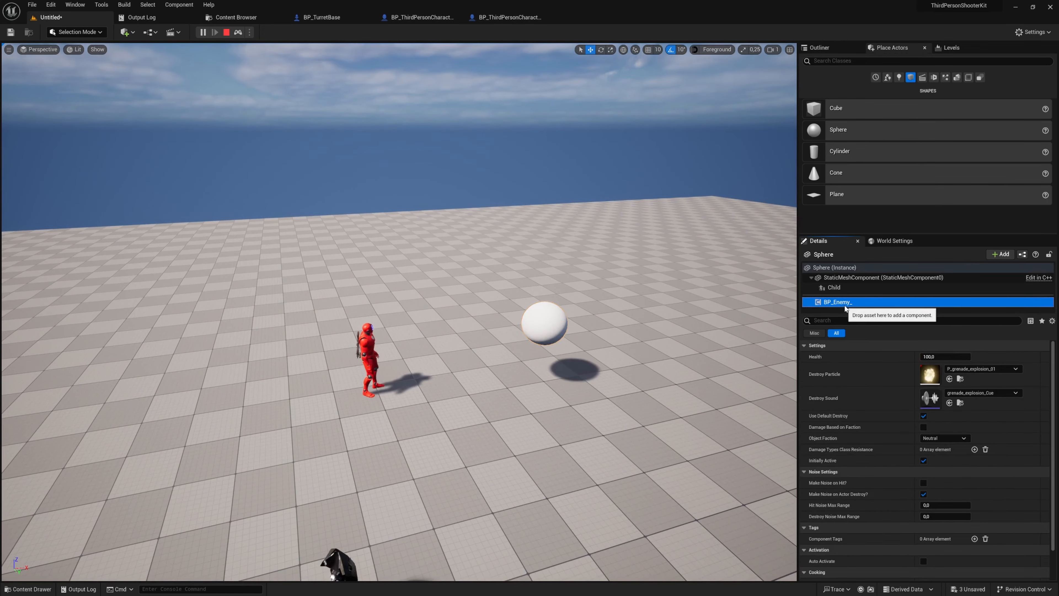
scroll(875, 333, "down", 2)
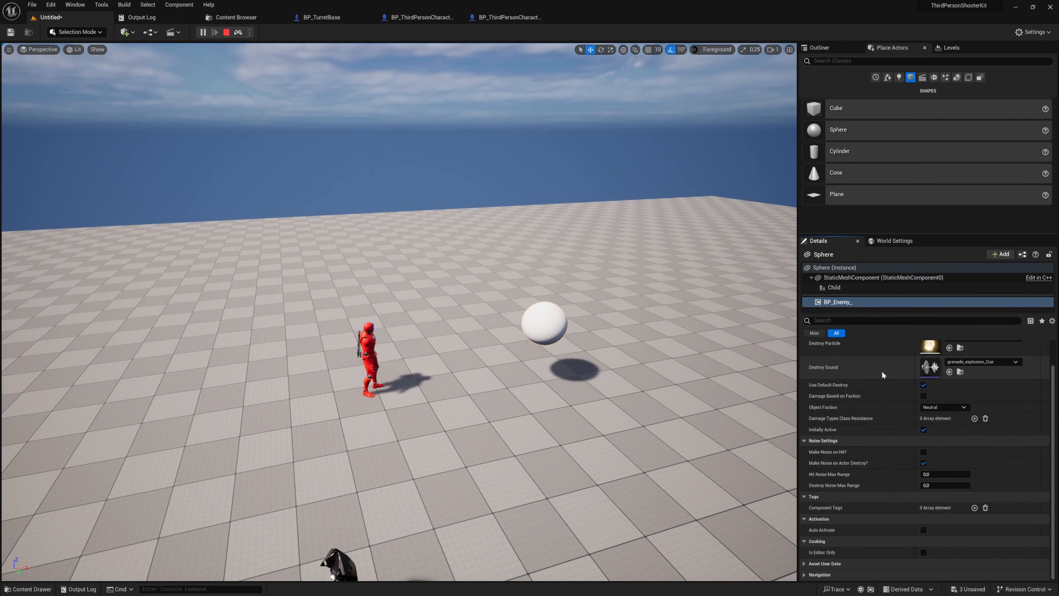
scroll(876, 417, "down", 2)
left_click(868, 289)
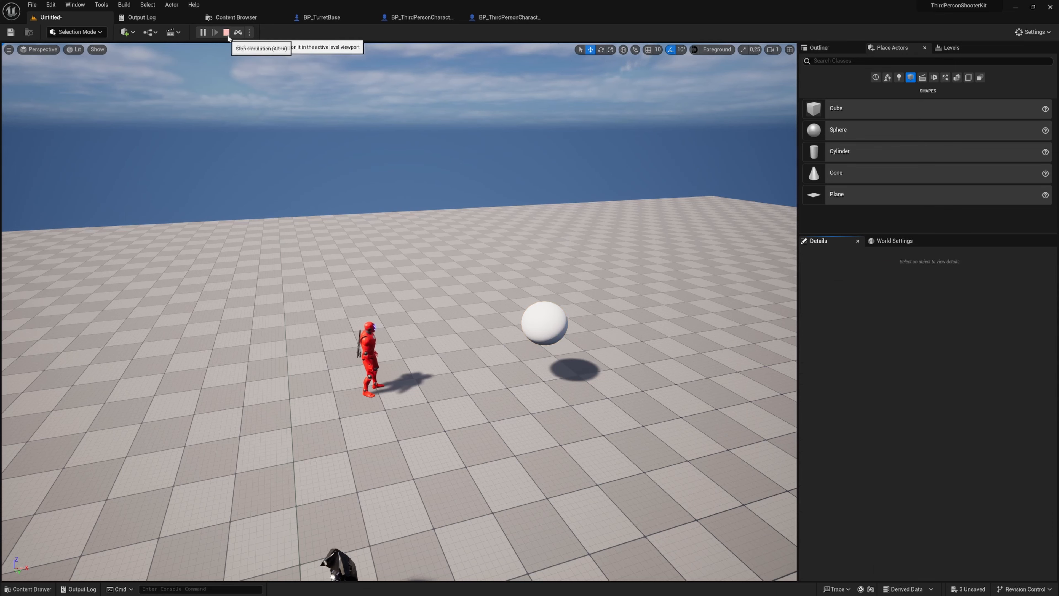
left_click(227, 32)
Step: Set the Child Actor Class of the sphere's Child component to BP_FactionHelperPawn_PlayerTeam
right_click_drag(595, 354, 571, 333)
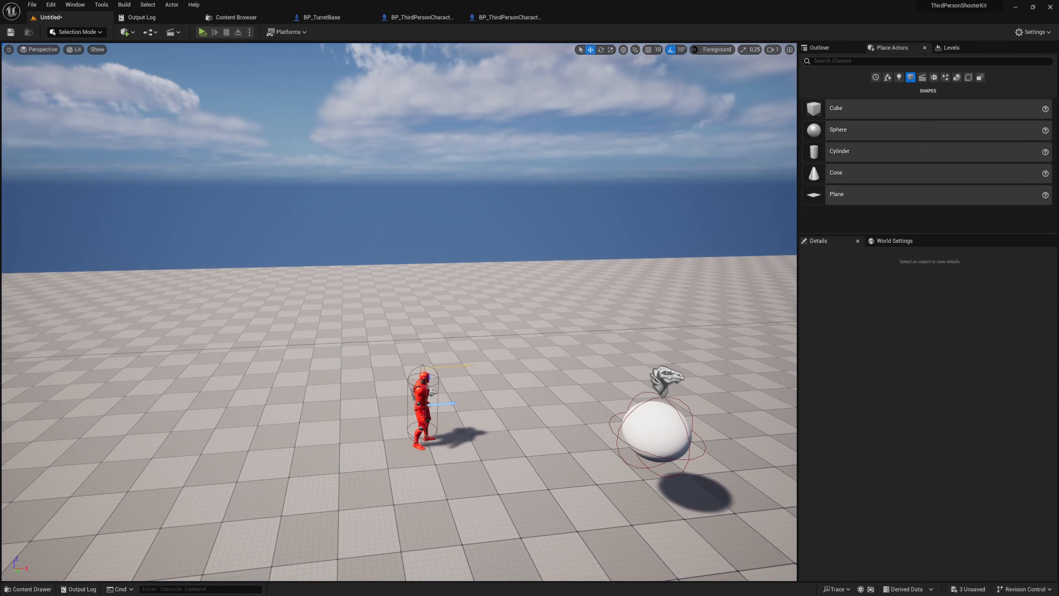
left_click(657, 428)
right_click_drag(656, 429, 784, 463)
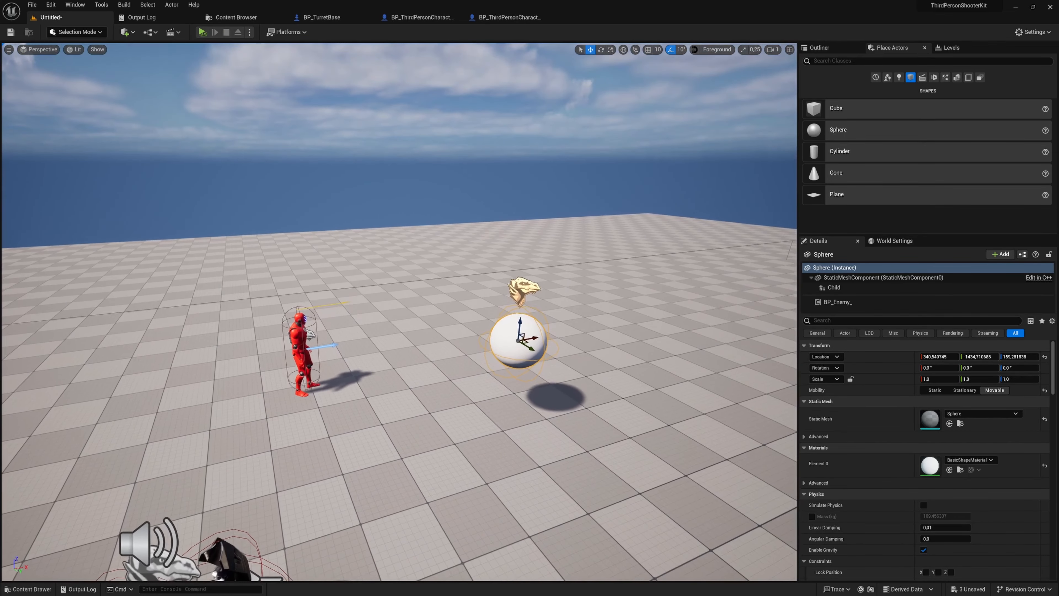
left_click(865, 288)
left_click(982, 414)
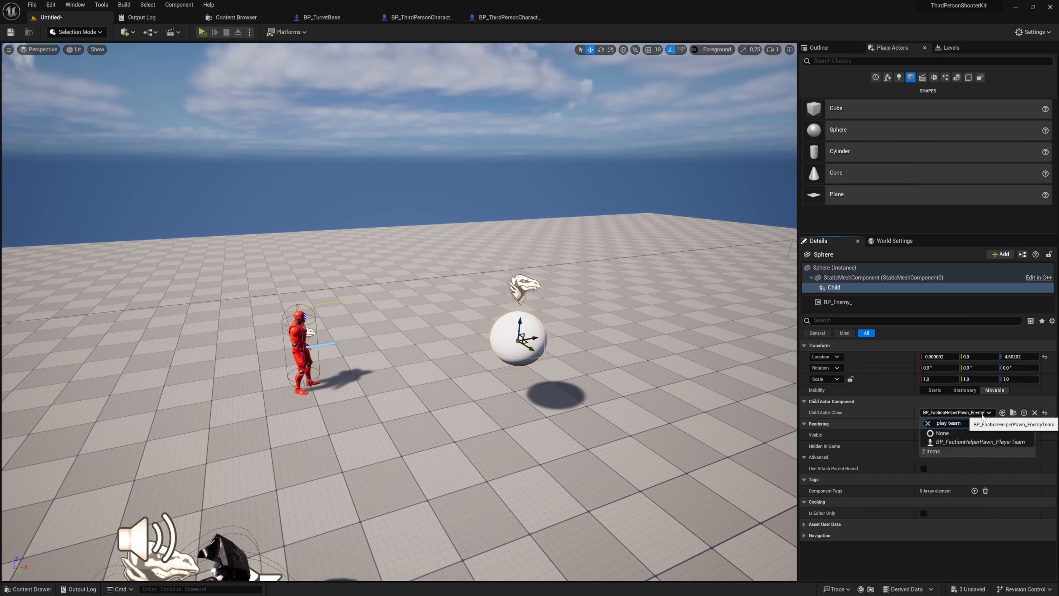
left_click(976, 441)
Step: Play the level with the player and test how the AI mannequin reacts to the player-team sphere
right_click_drag(535, 287, 537, 332)
key("s")
right_click_drag(456, 154, 544, 192)
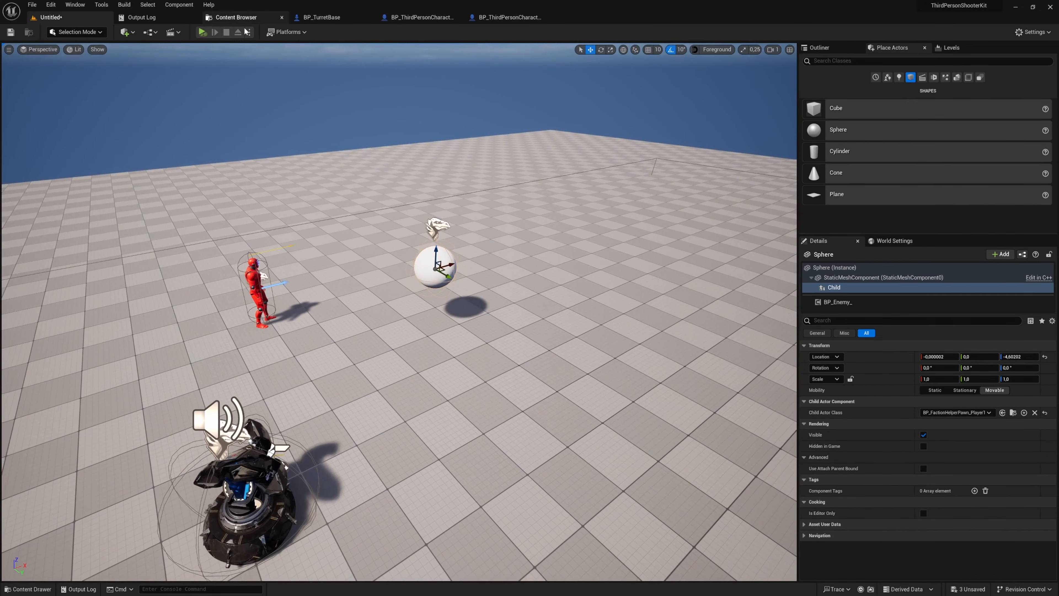
left_click(250, 32)
left_click(298, 57)
left_click(470, 208)
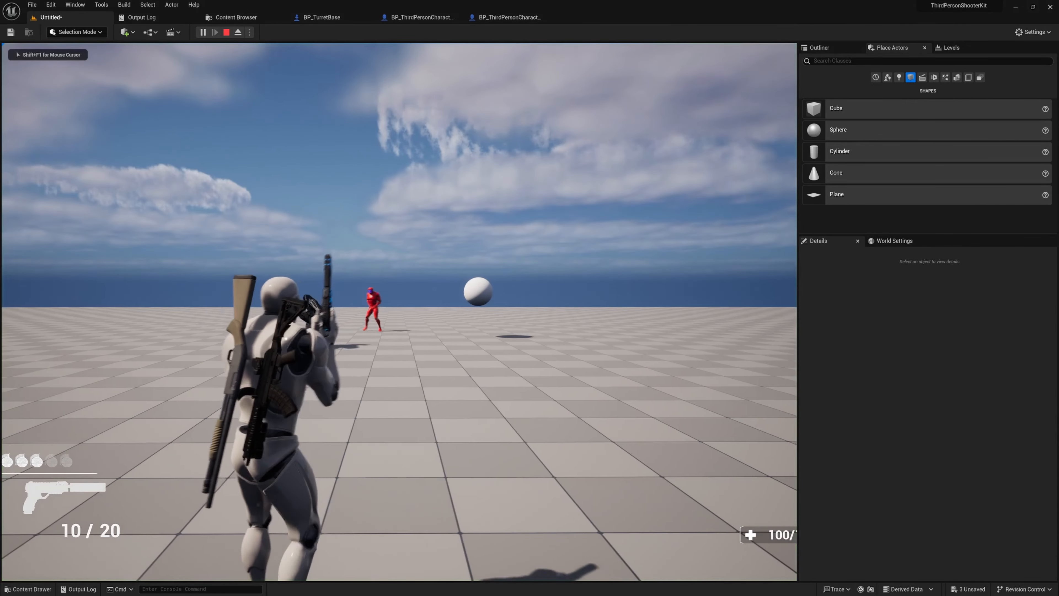
key("a")
key("Escape")
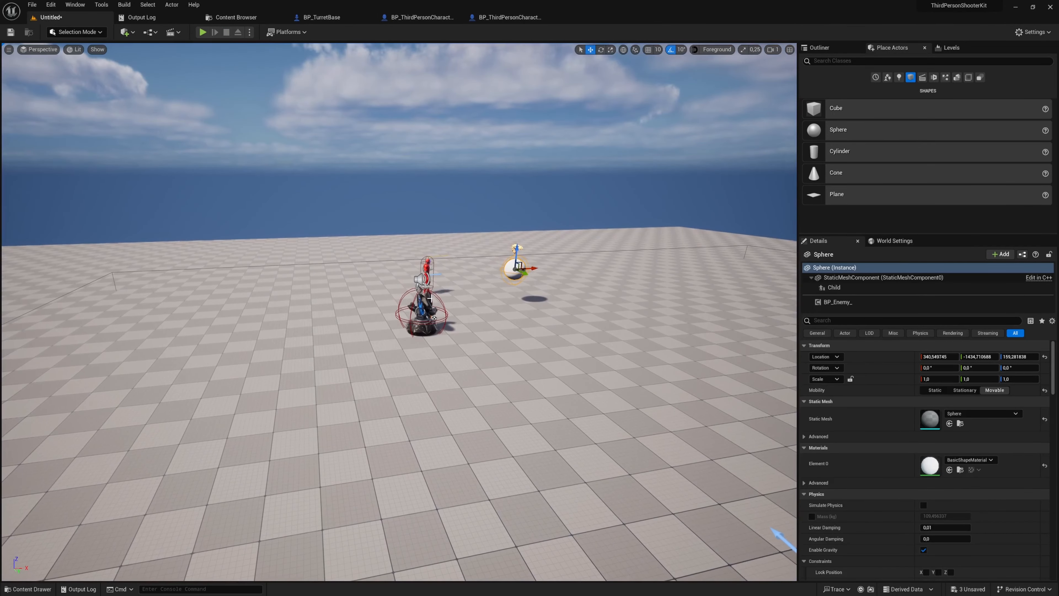
Step: Move BP_TurretBase away from the AI mannequin to about X -903, and play the level to test the mannequin's targeting of sphere and turret
left_click(433, 332)
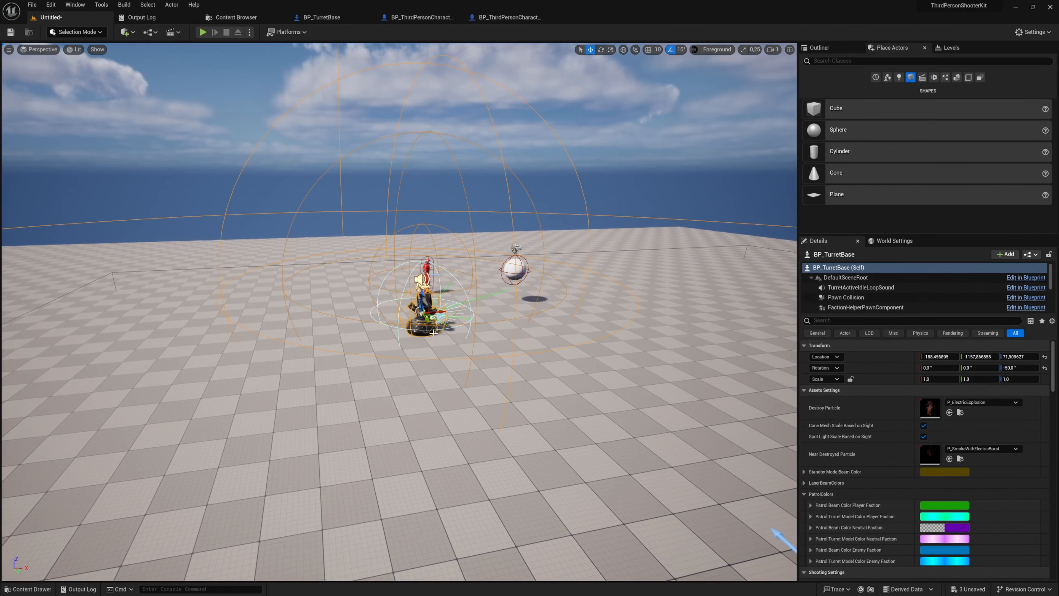
left_click_drag(440, 313, 240, 315)
key("alt+p")
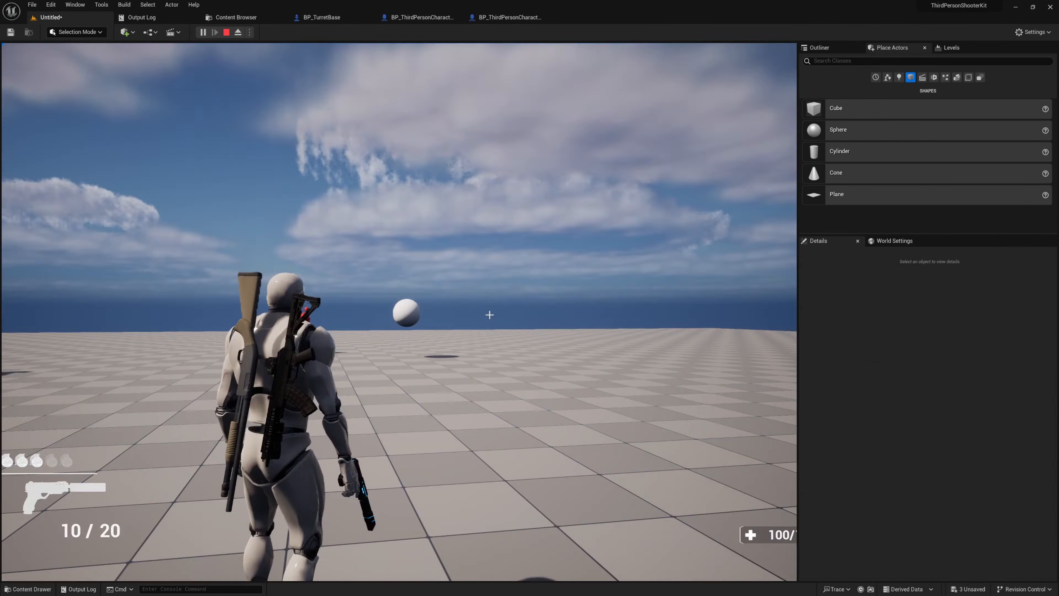
key("a")
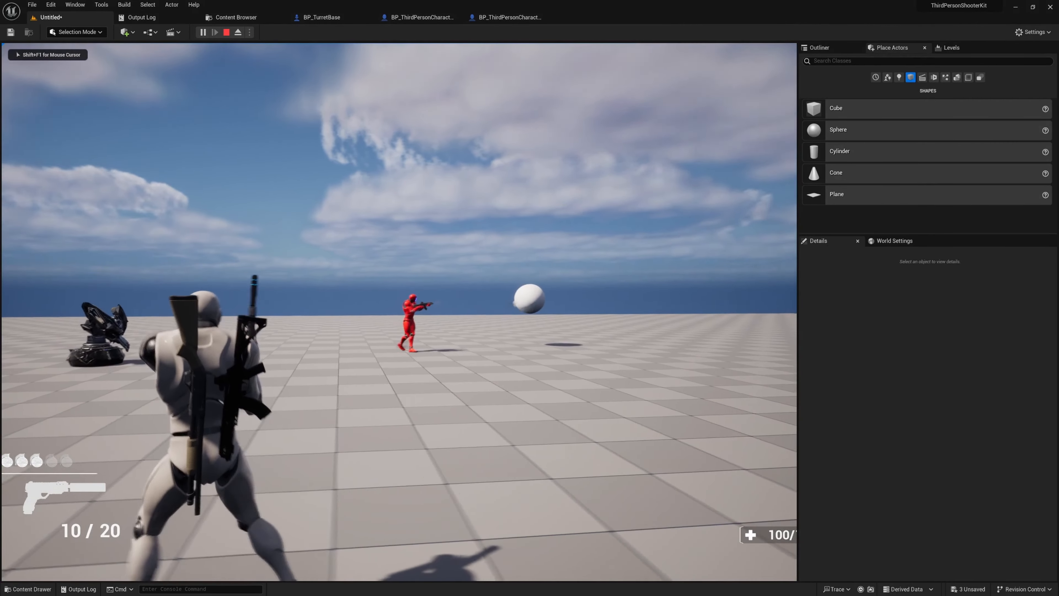
key("d")
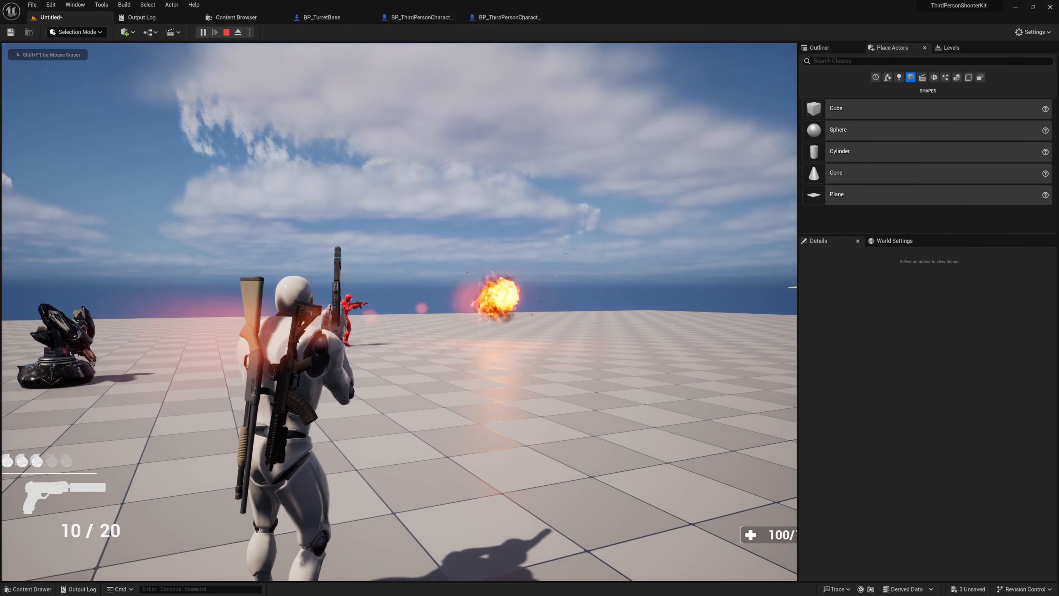
key("a")
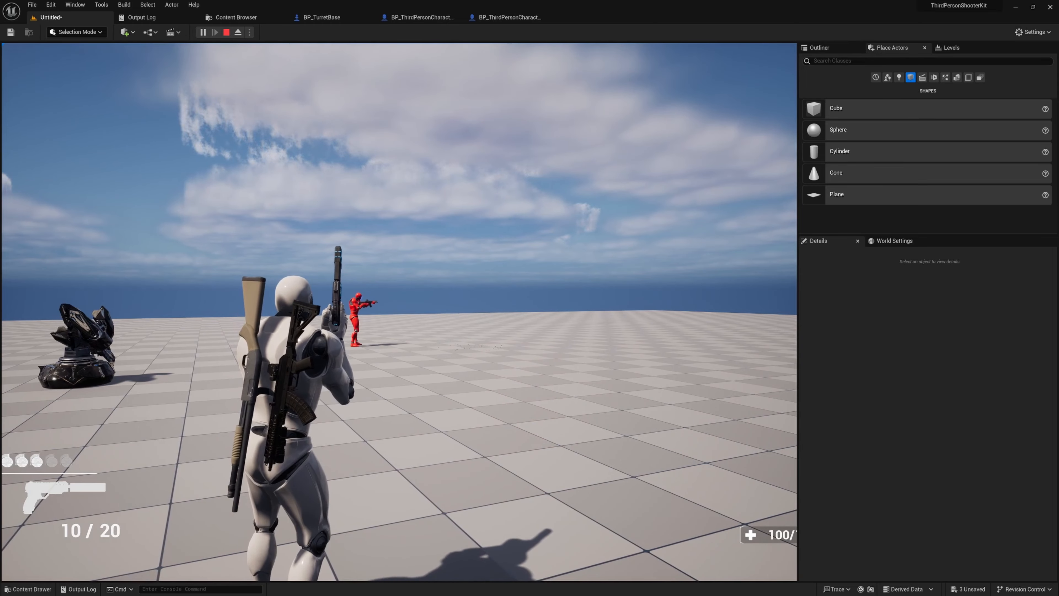
key("a")
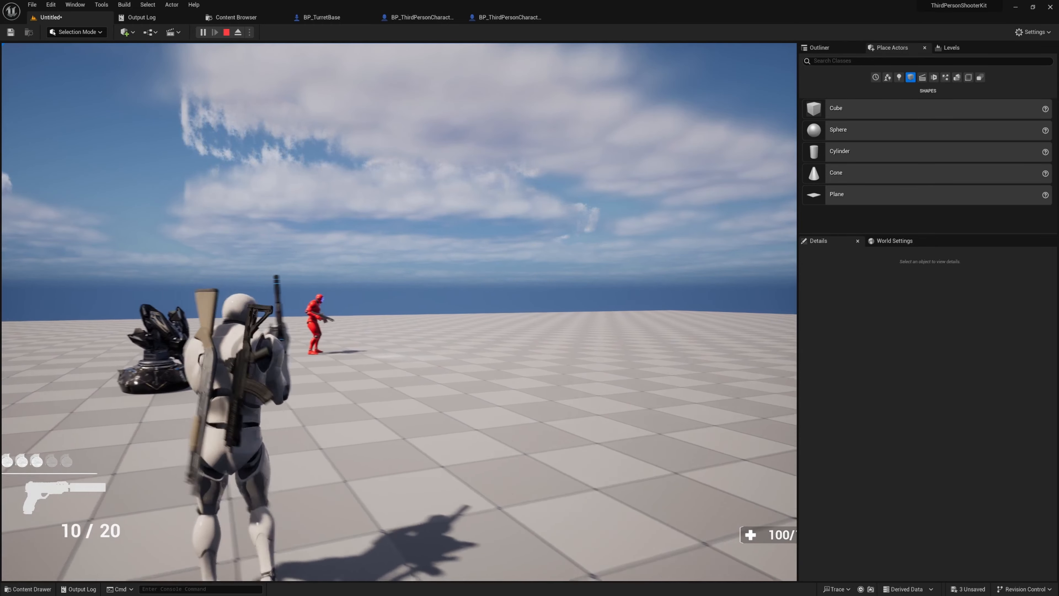
key("a")
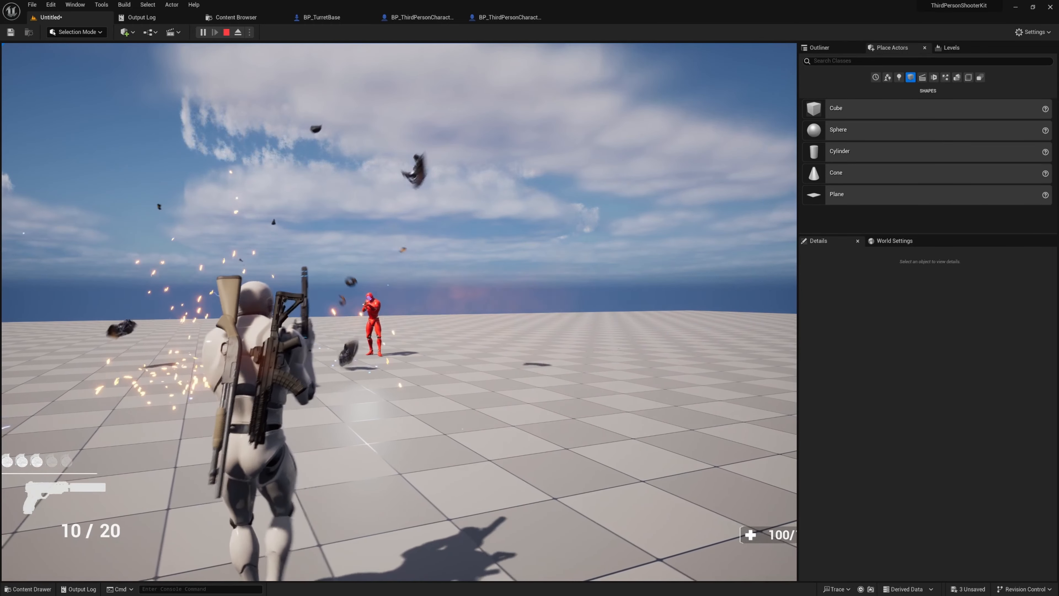
key("Escape")
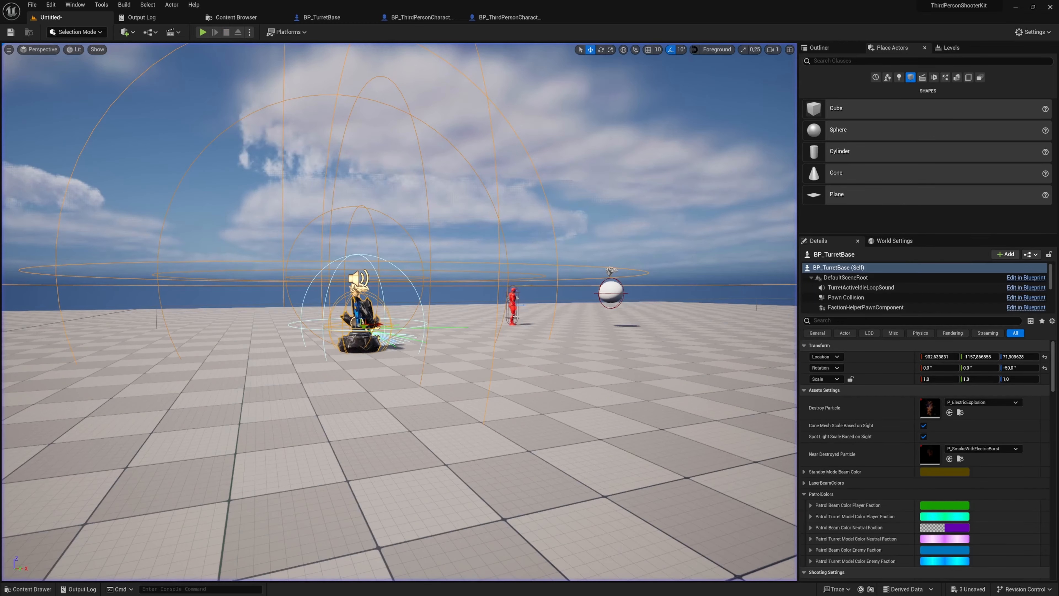
Step: Look over the turret, mannequin, sphere and custom enemy in the level, and check the enemy and player character Blueprints
right_click_drag(514, 311, 514, 313)
key("e")
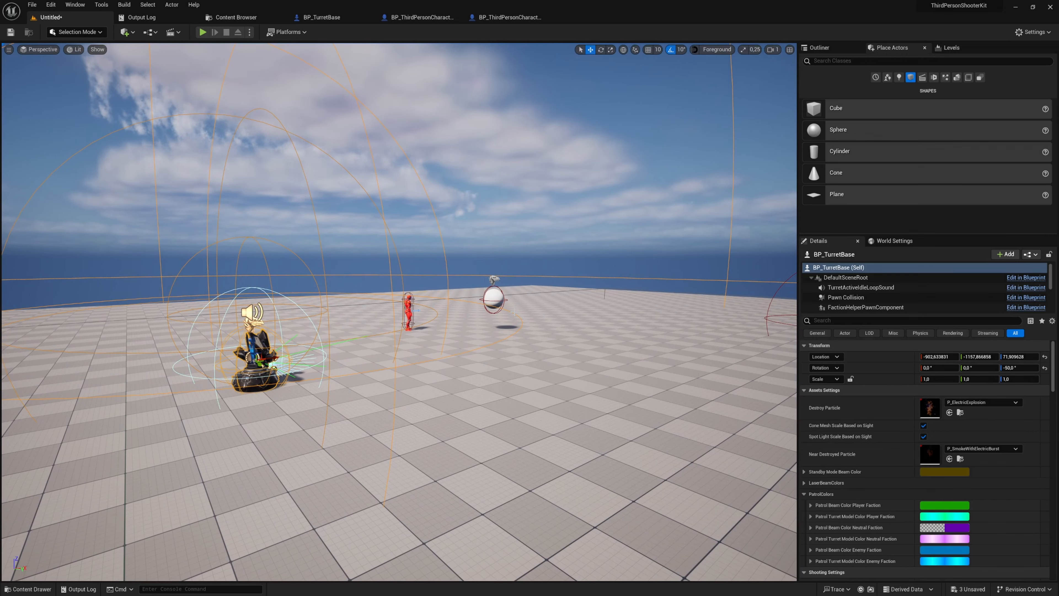
right_click_drag(514, 312, 595, 336)
key("s")
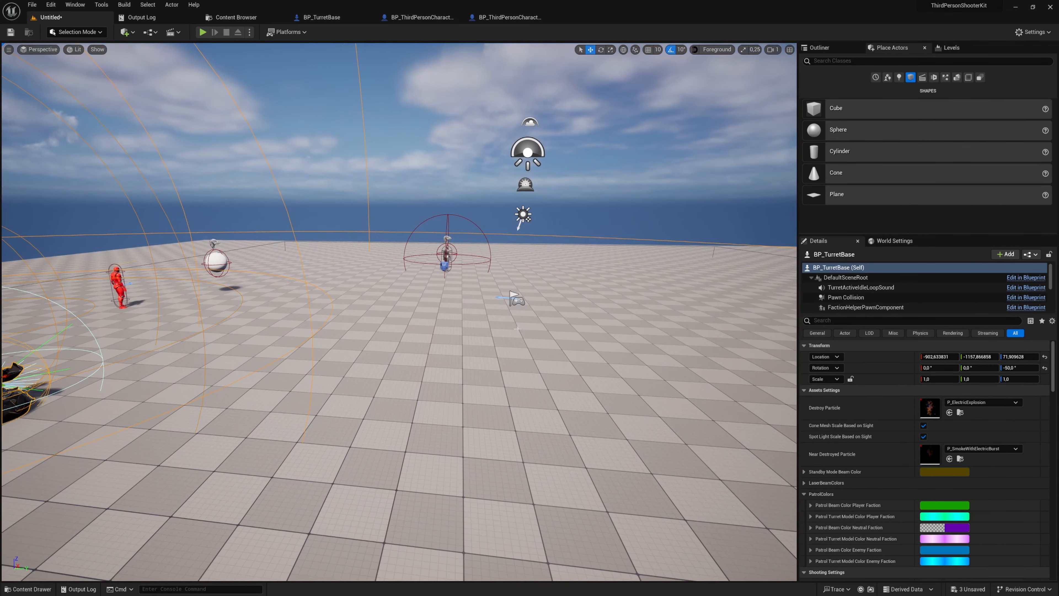
right_click_drag(517, 328, 487, 324)
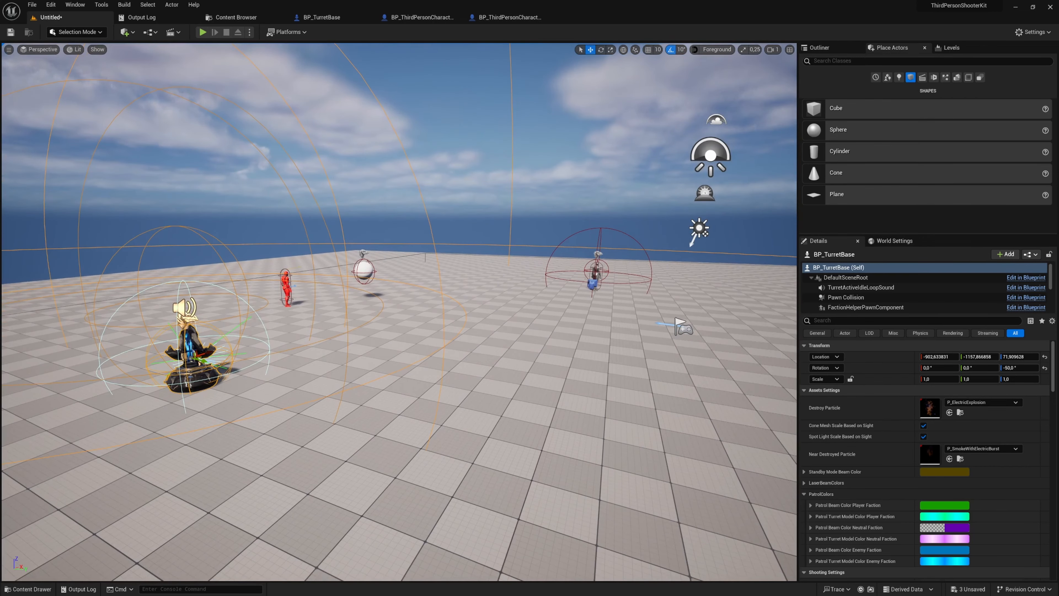
mouse_move(521, 333)
right_mouse_down()
mouse_move(480, 327)
mouse_move(509, 332)
right_mouse_up()
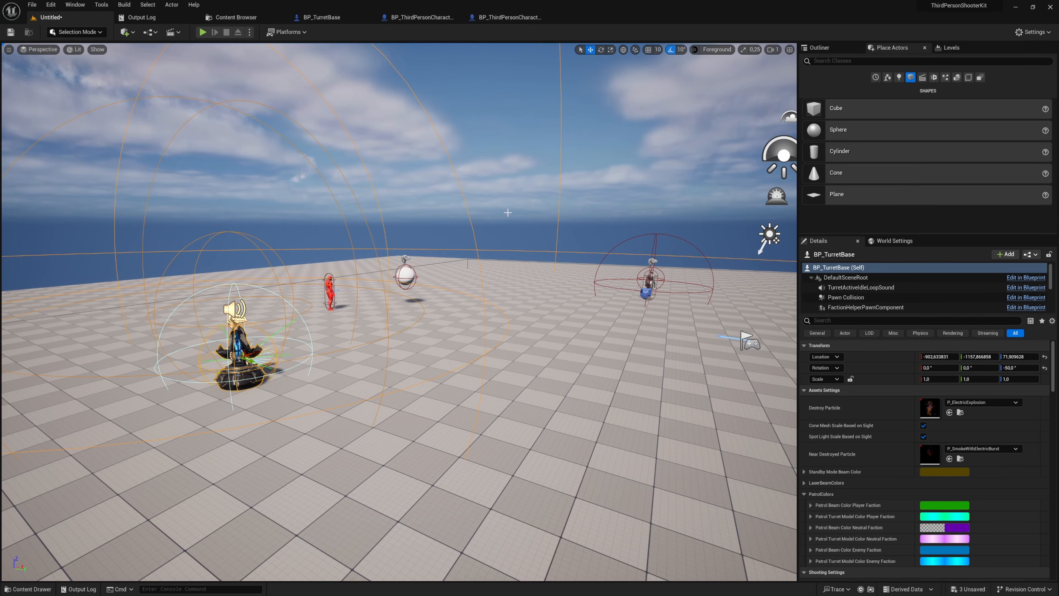
left_click(508, 17)
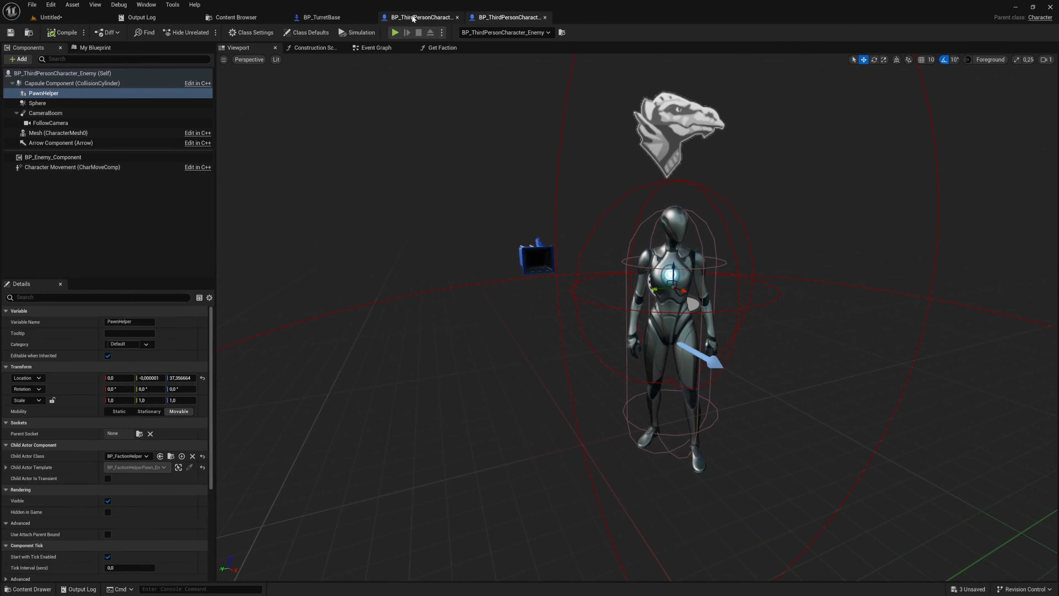
left_click(414, 17)
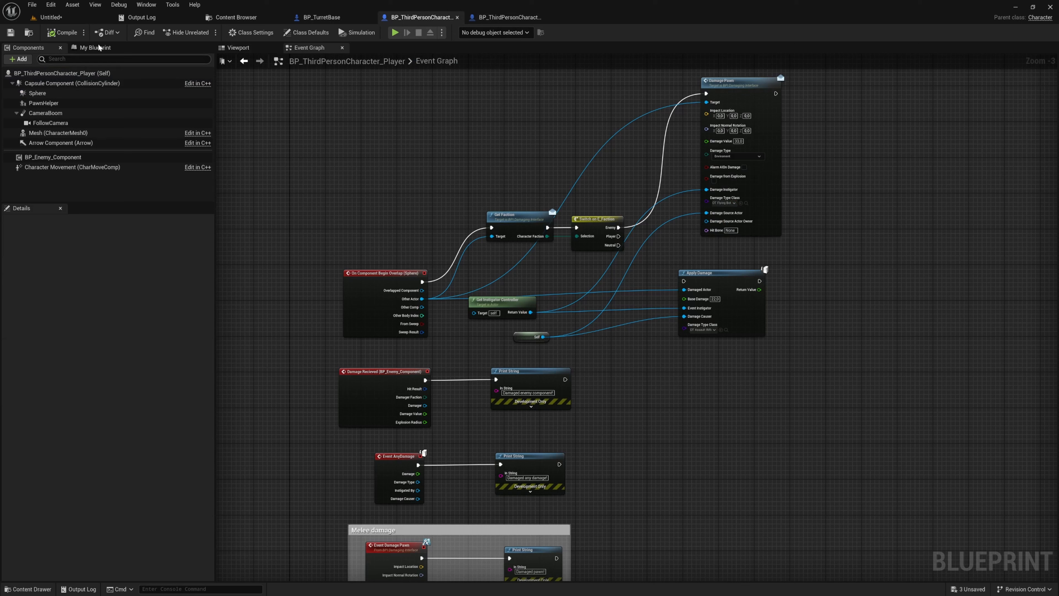
left_click(71, 20)
right_click_drag(398, 292, 448, 313)
middle_click_drag(398, 311, 375, 288)
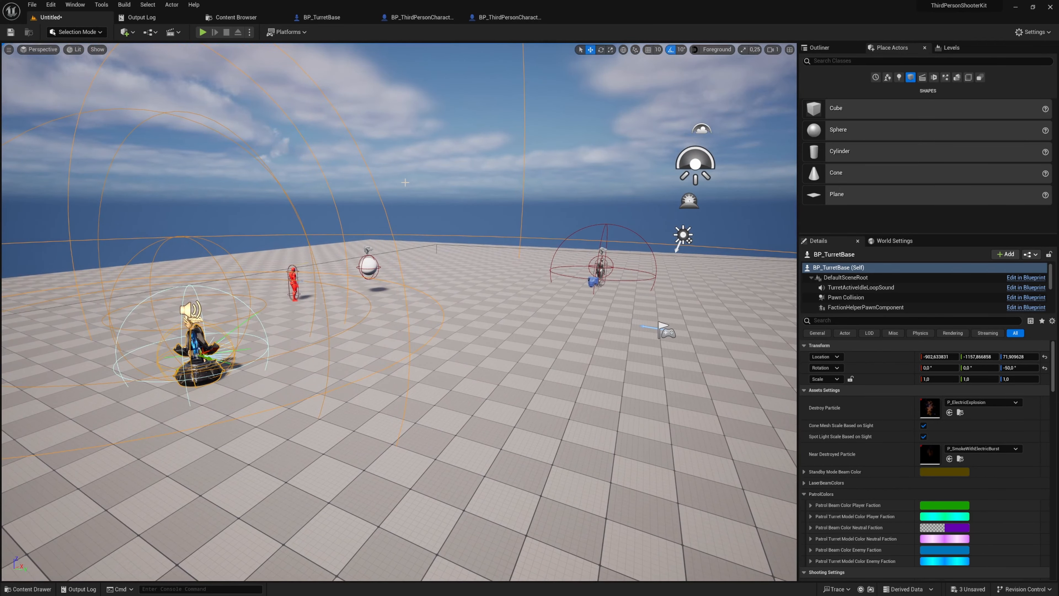